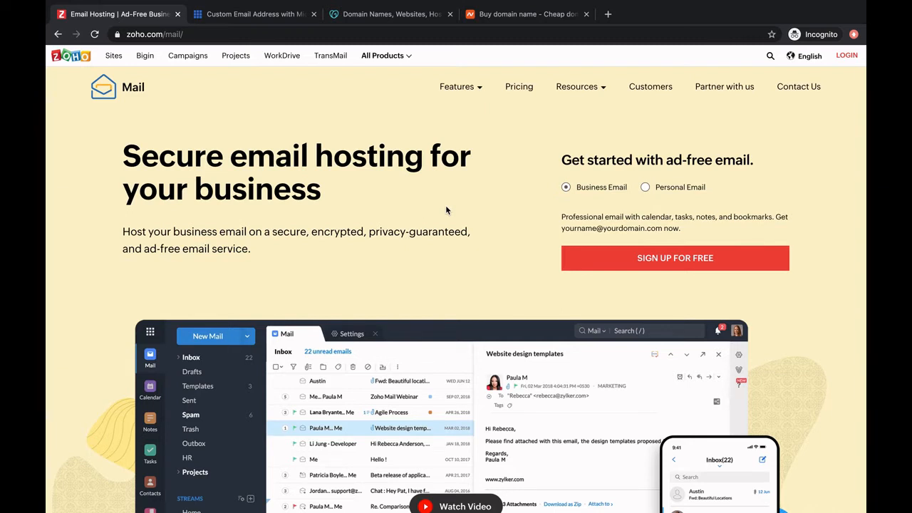
Switch from Zoho Mail's hosting page to the Bluehost Microsoft 365 custom email tab.
click(264, 19)
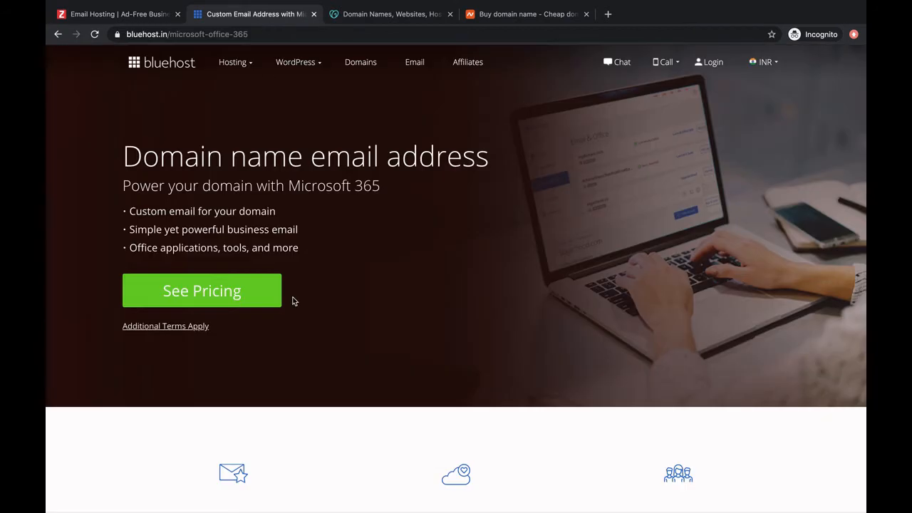
Compare Bluehost's Business Plus and Pro plans, highlighting the ₹799.00 Business Pro renewal price.
scroll(293, 301, down, 3)
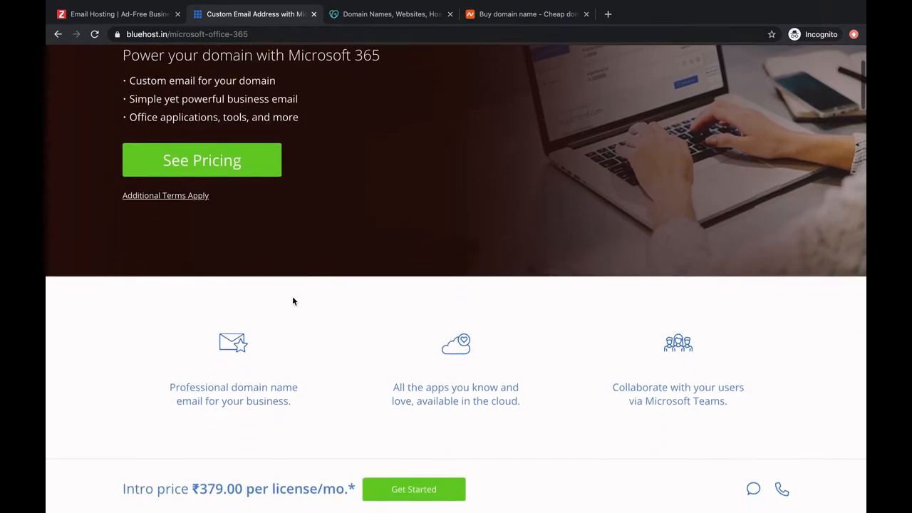
scroll(292, 300, up, 3)
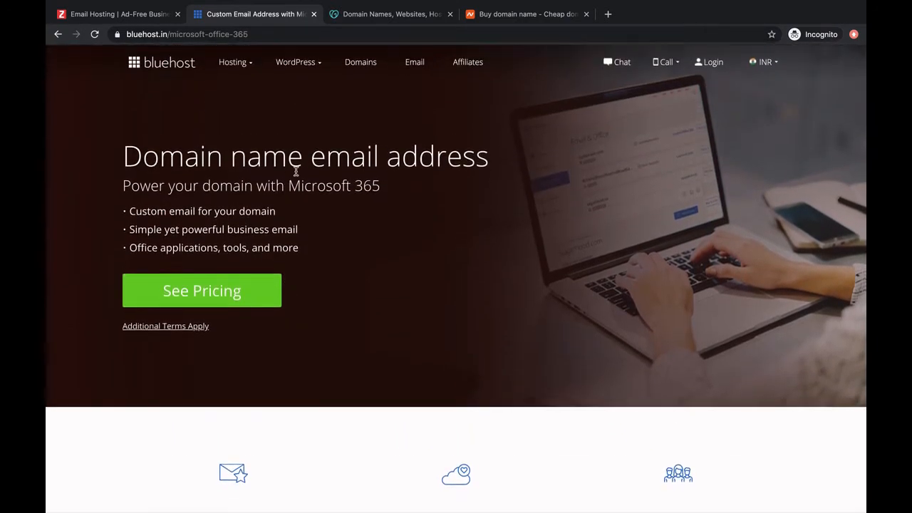
scroll(280, 266, down, 6)
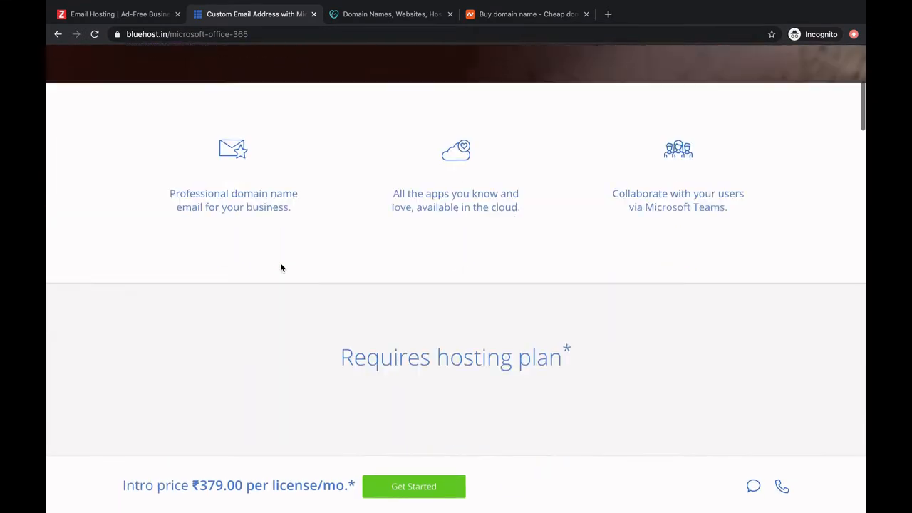
scroll(280, 266, up, 3)
scroll(281, 267, down, 6)
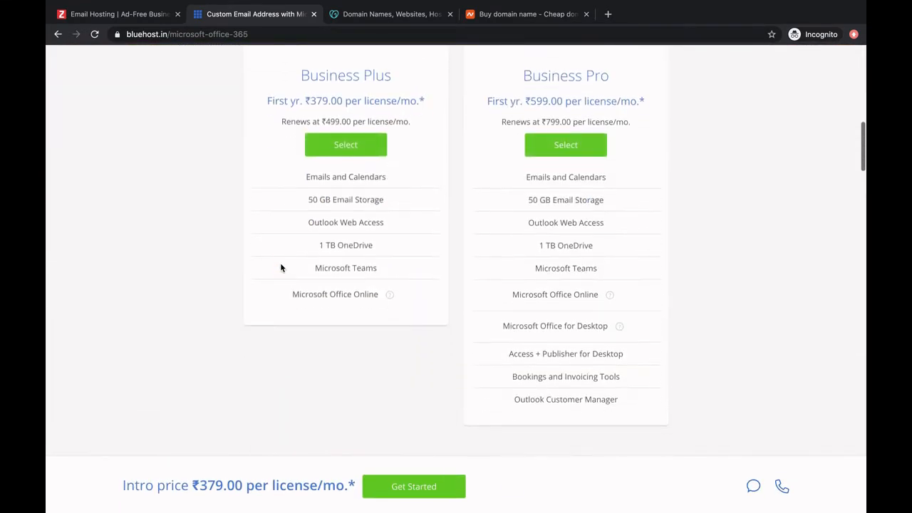
scroll(283, 262, up, 2)
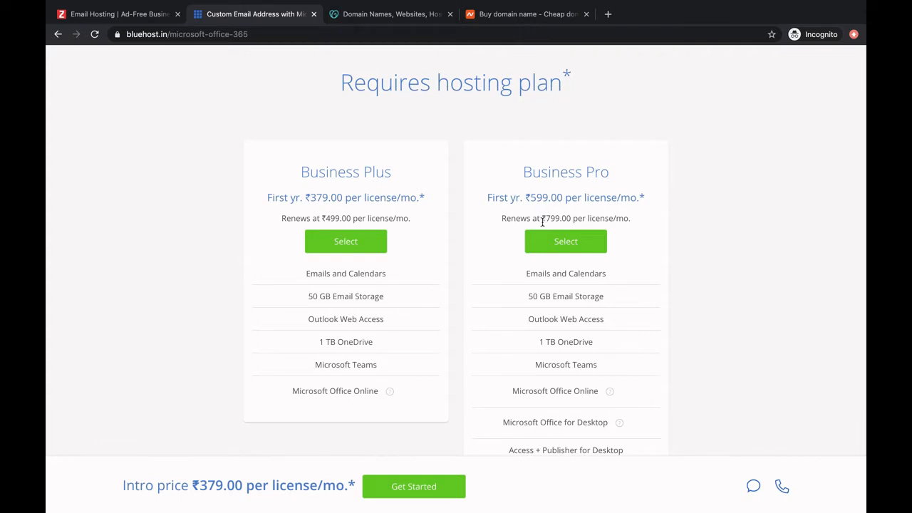
drag(542, 222, 568, 221)
Highlight Business Pro's 1 TB OneDrive and Microsoft Teams features, then move to GoDaddy.
scroll(538, 320, down, 1)
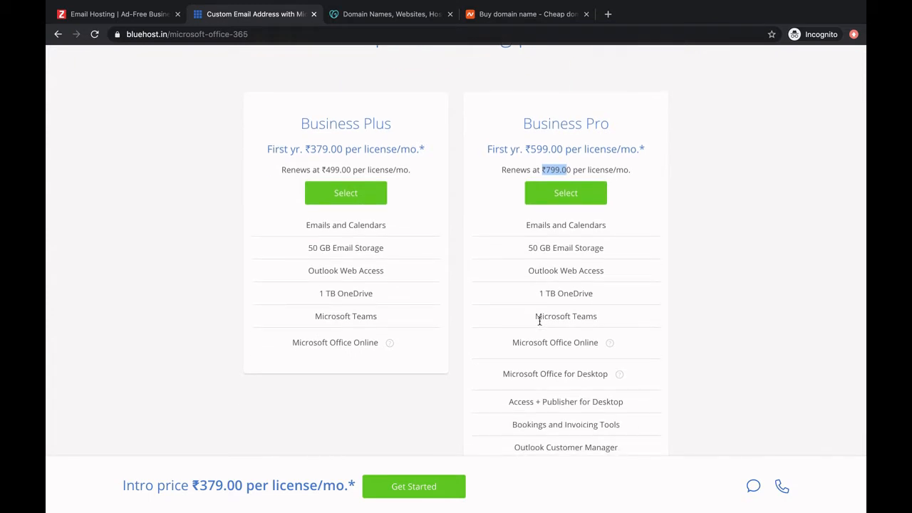
scroll(539, 321, down, 1)
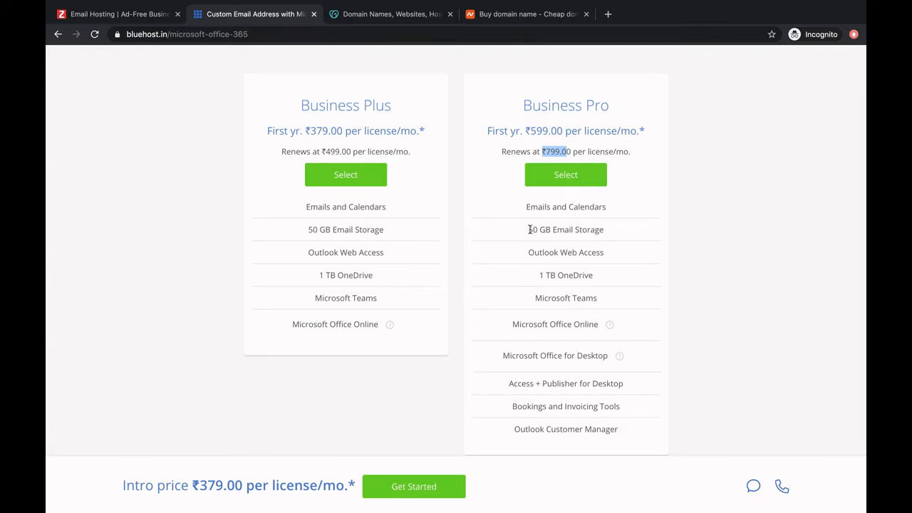
drag(539, 275, 591, 275)
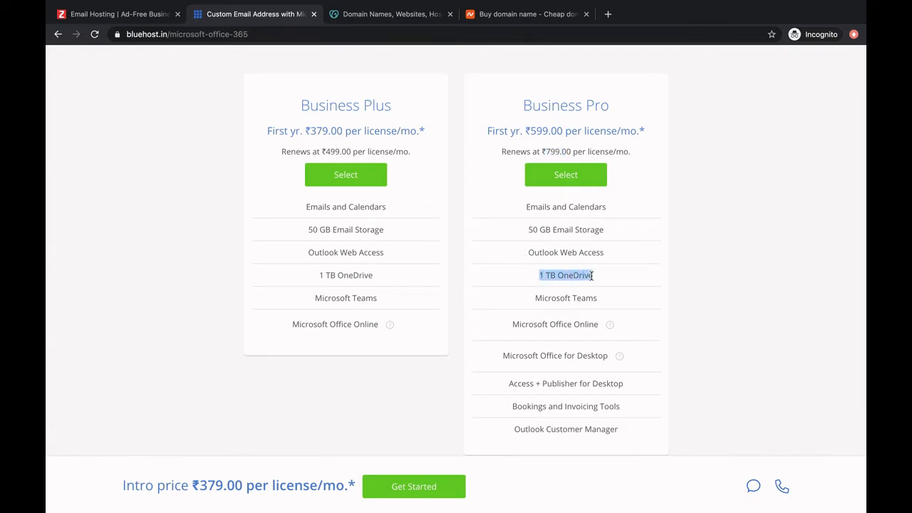
scroll(577, 299, down, 2)
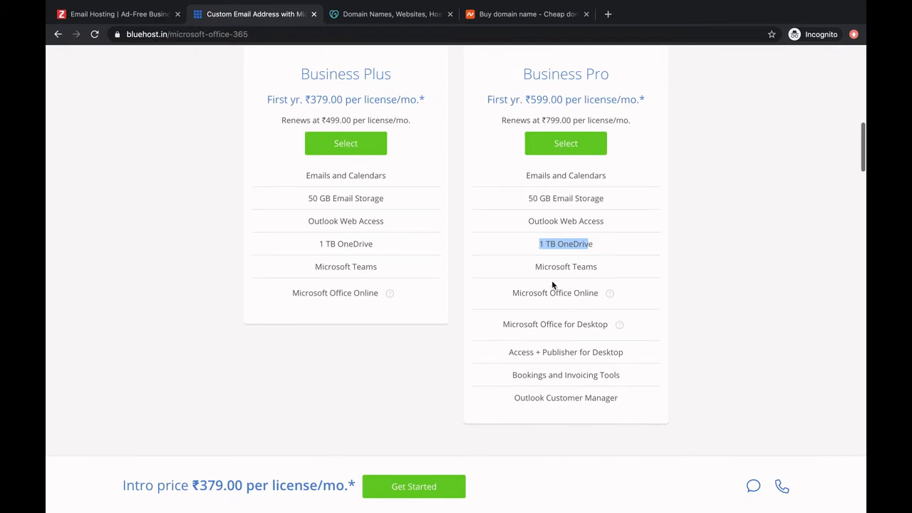
drag(538, 269, 599, 271)
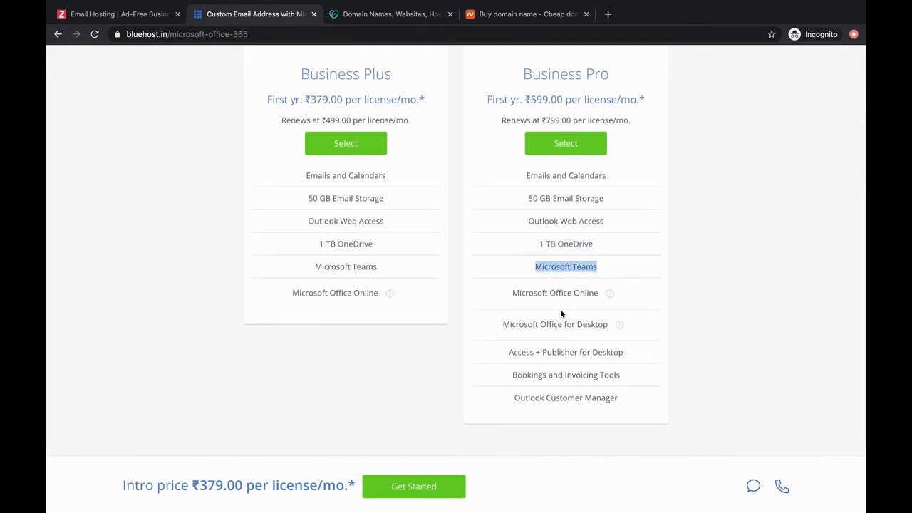
scroll(558, 310, down, 2)
scroll(558, 314, up, 5)
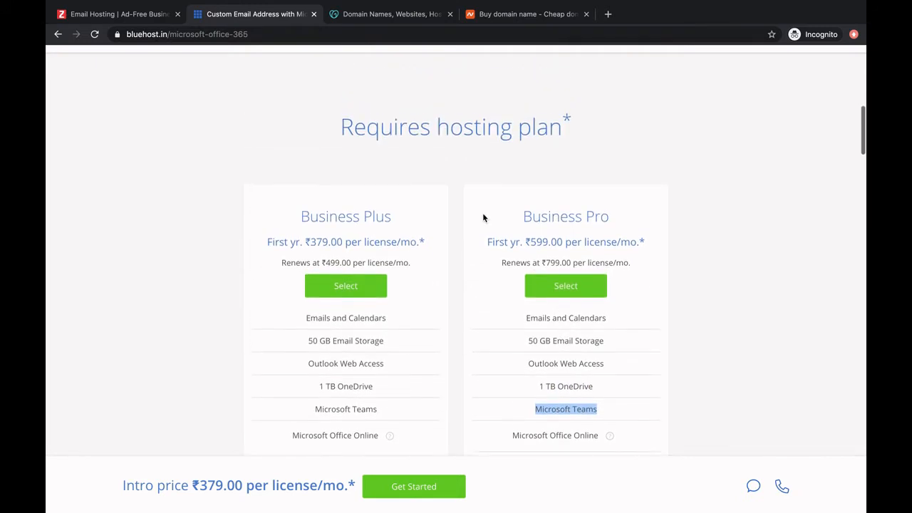
click(393, 14)
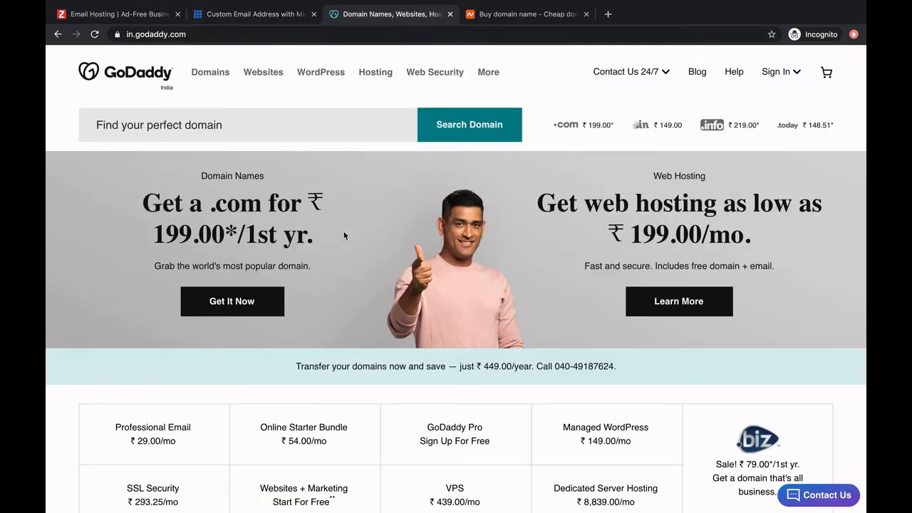
scroll(344, 235, down, 1)
scroll(343, 235, up, 1)
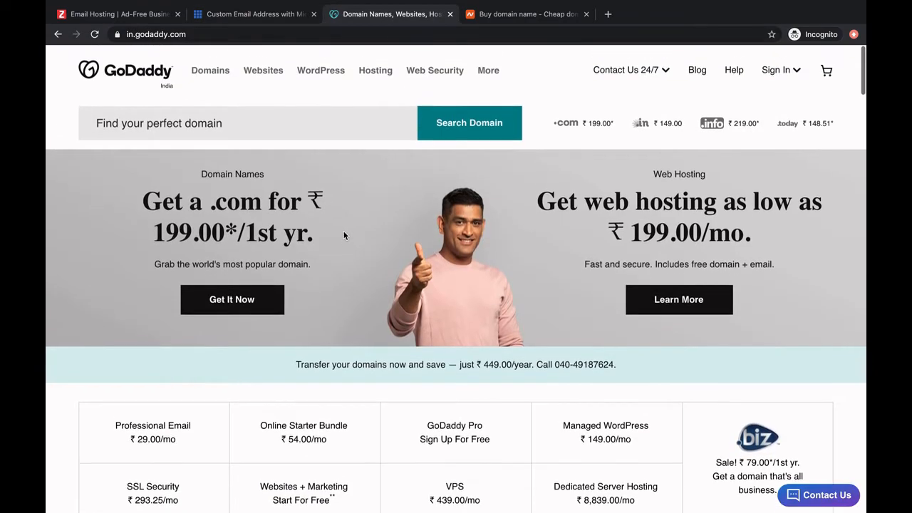
mouse_move(375, 73)
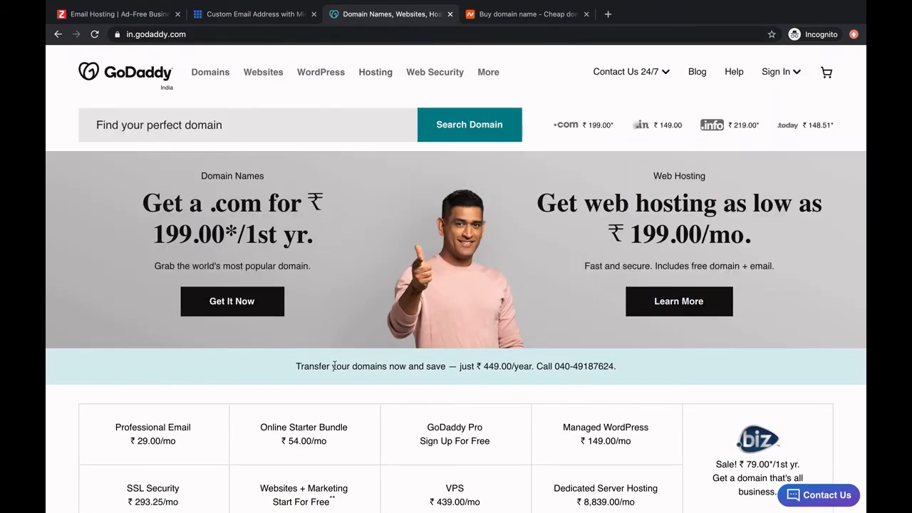
scroll(334, 367, down, 8)
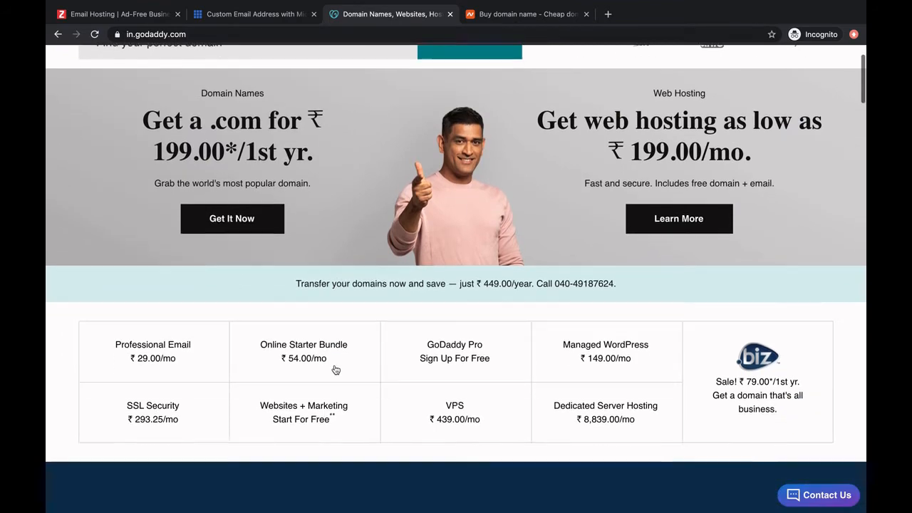
scroll(334, 370, down, 9)
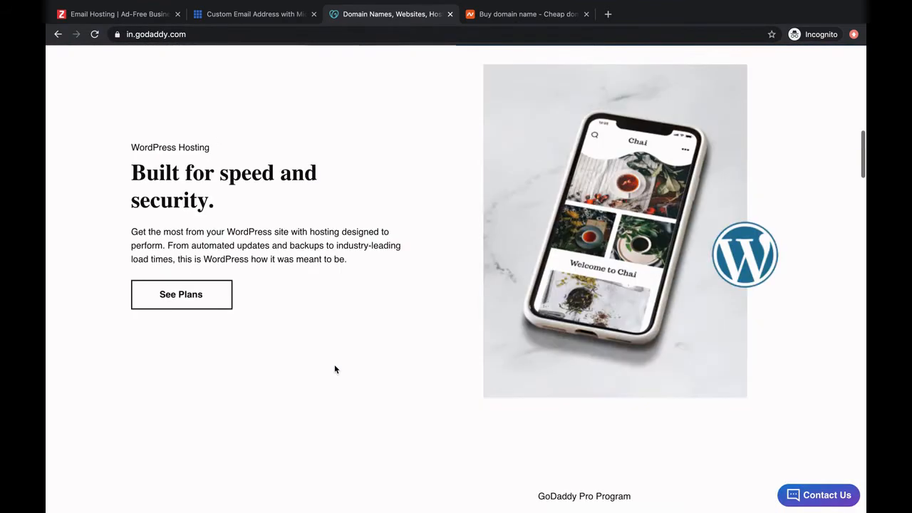
scroll(334, 369, down, 6)
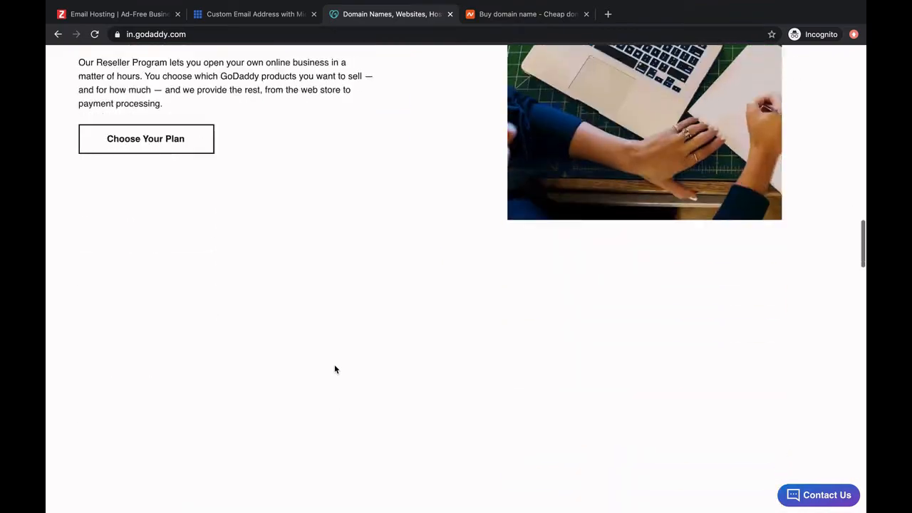
scroll(335, 365, up, 12)
scroll(334, 365, up, 8)
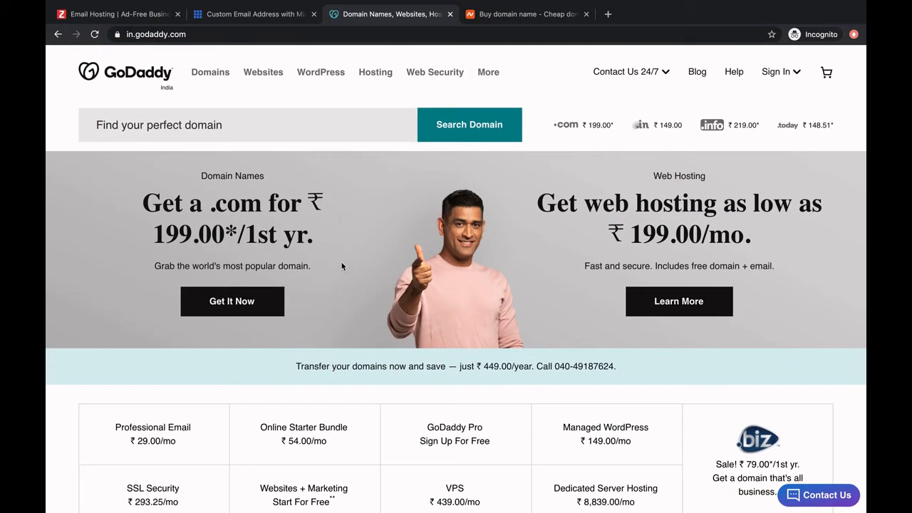
click(268, 77)
Search the web for 'email godaddy' and open GoDaddy's Professional Email page.
mouse_move(333, 76)
click(608, 14)
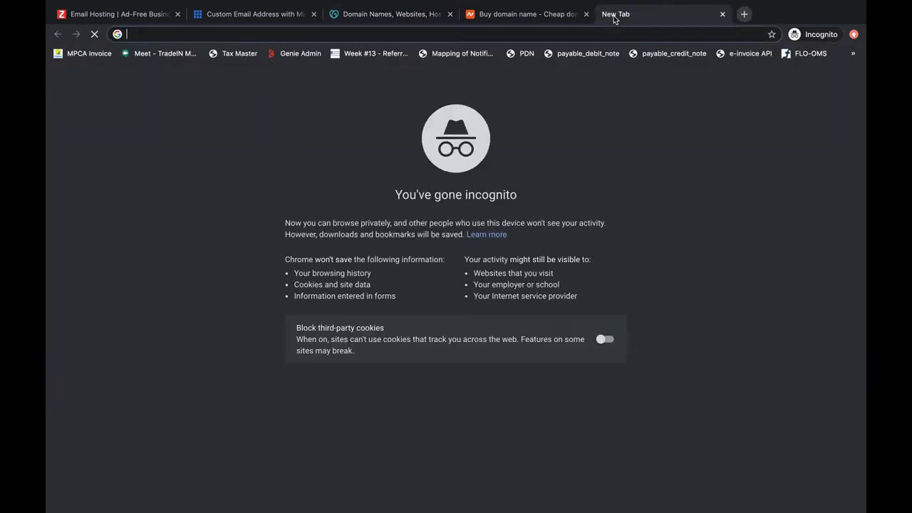
text(email)
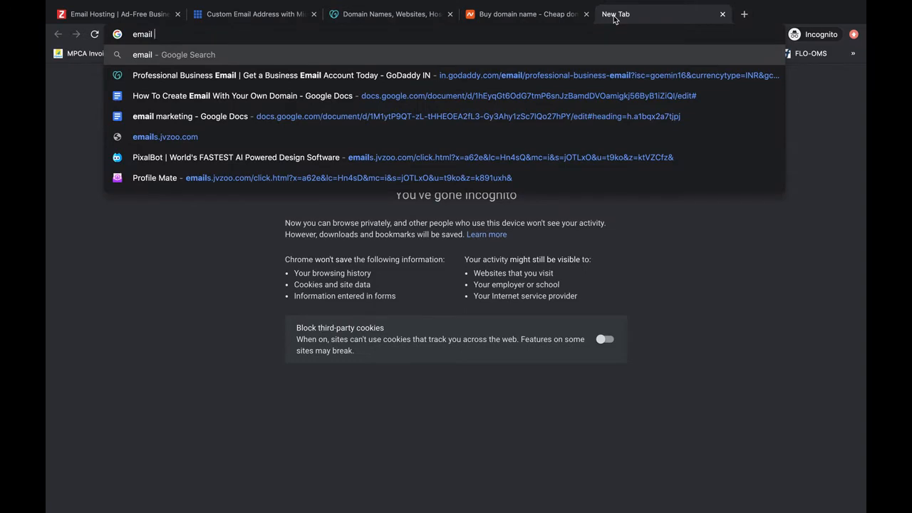
text( godaddy)
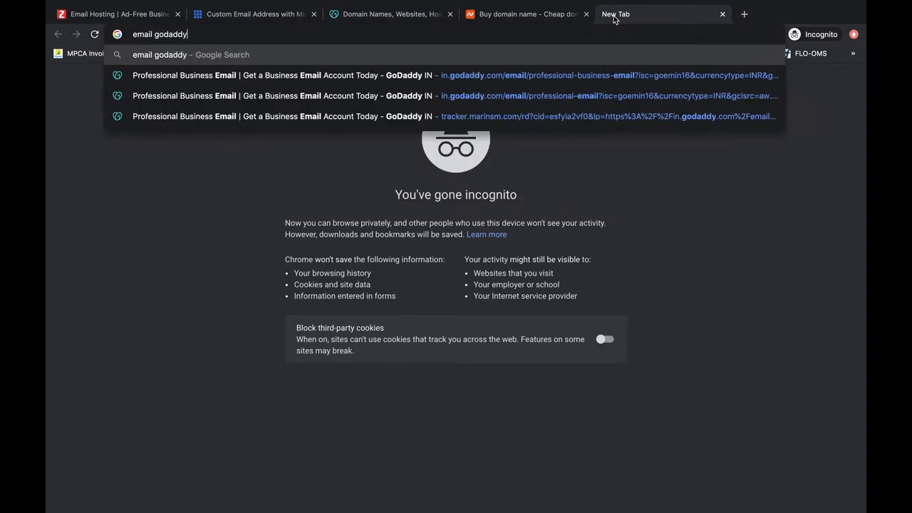
key(Return)
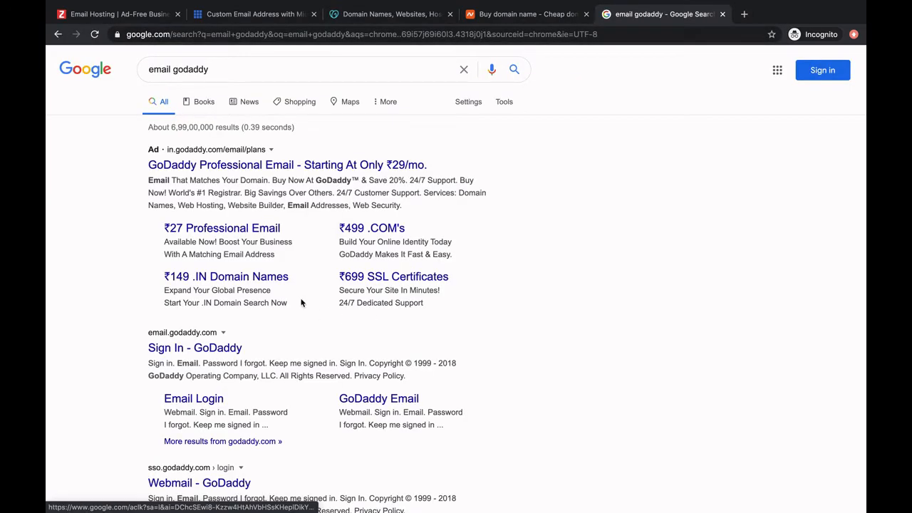
click(331, 165)
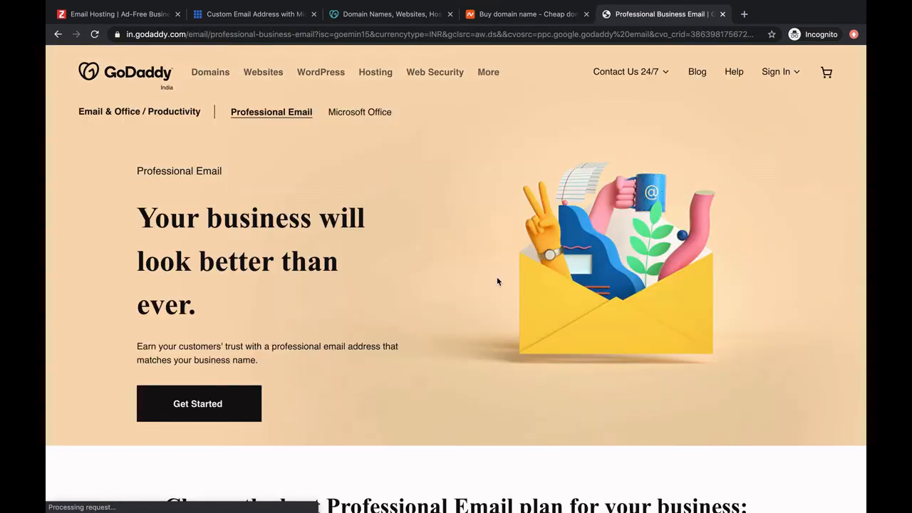
Highlight the Individual plan's ₹29.00 and Team plan's ₹49.00 monthly prices.
scroll(496, 282, down, 5)
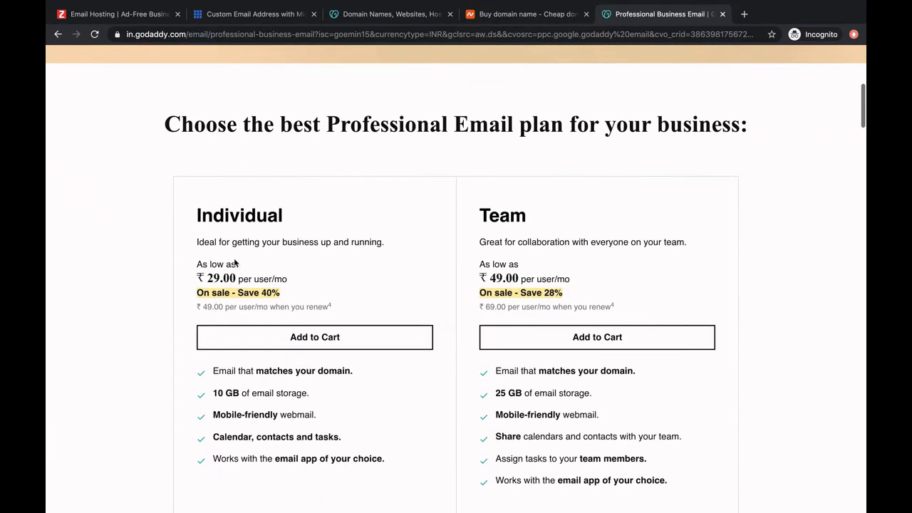
drag(209, 278, 286, 278)
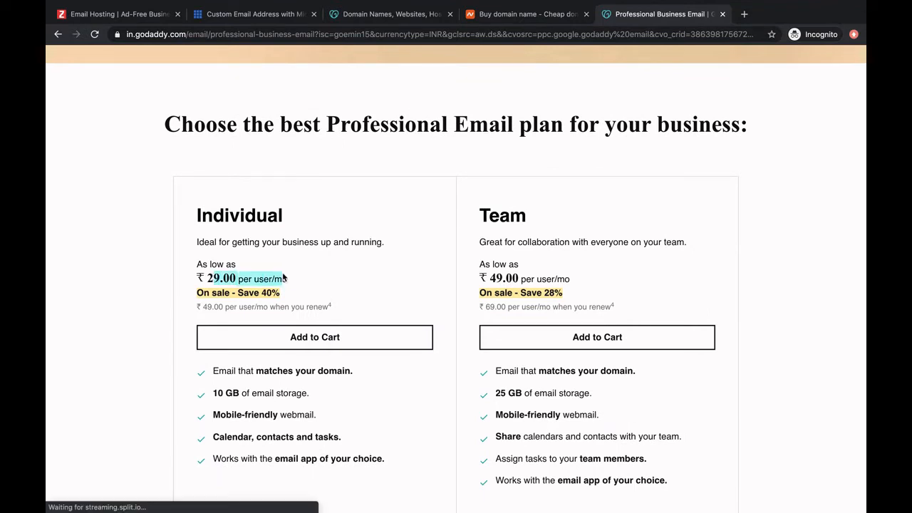
scroll(485, 228, down, 1)
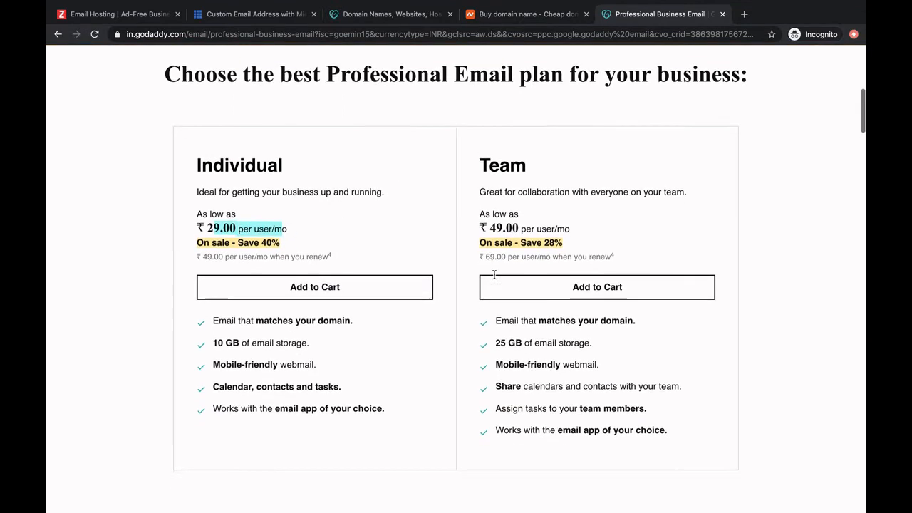
drag(490, 223, 570, 223)
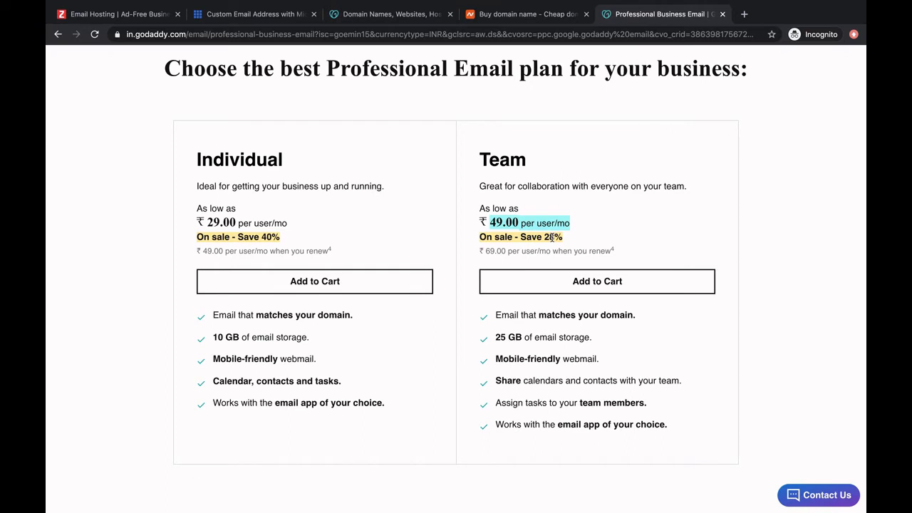
Scroll back up through GoDaddy's plans page and return to the Zoho Mail tab.
scroll(552, 238, up, 1)
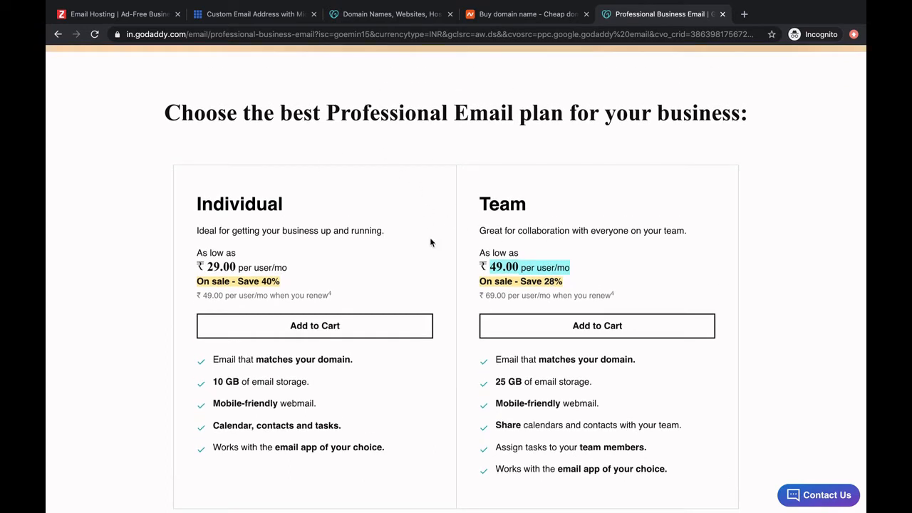
scroll(459, 211, up, 1)
scroll(459, 210, up, 1)
scroll(459, 210, down, 1)
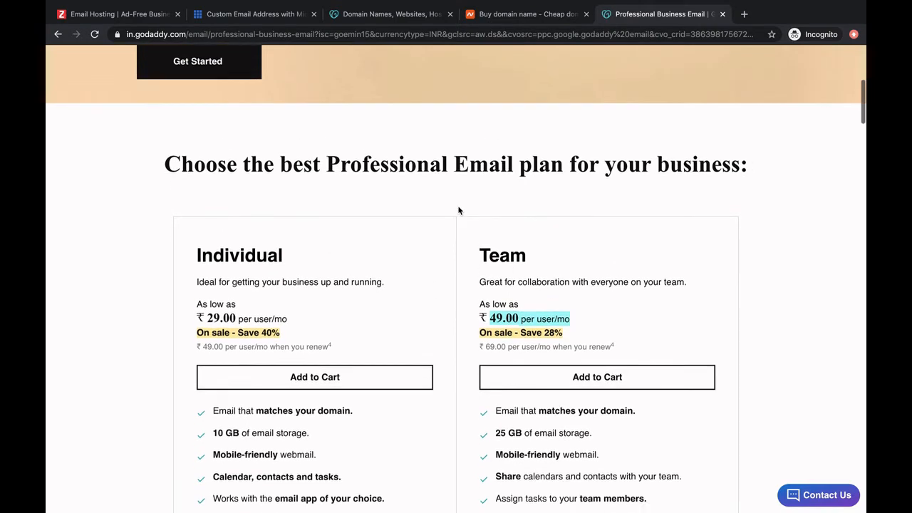
scroll(459, 211, down, 4)
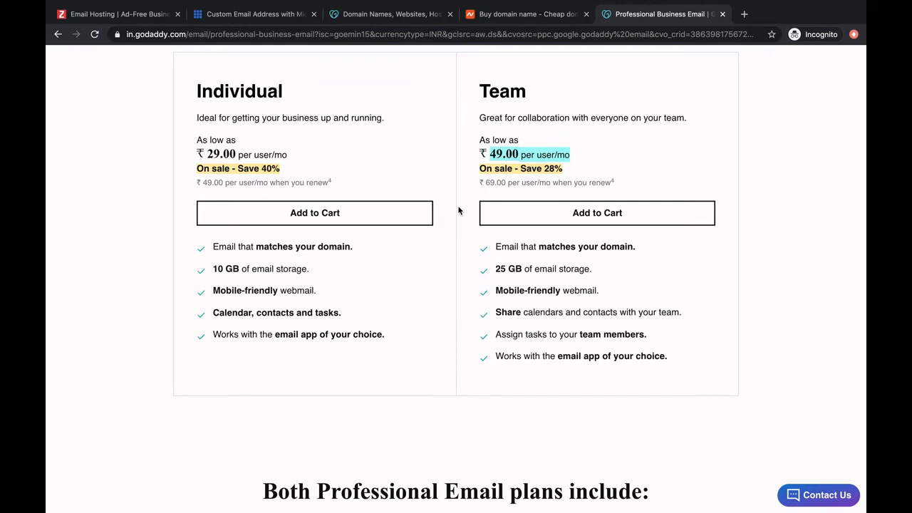
scroll(458, 210, up, 1)
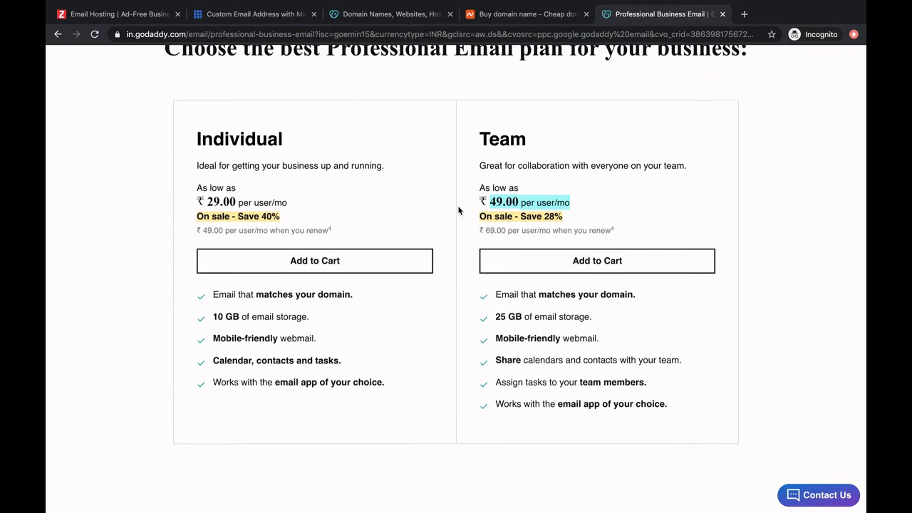
scroll(459, 210, up, 1)
scroll(458, 210, up, 1)
scroll(459, 210, up, 3)
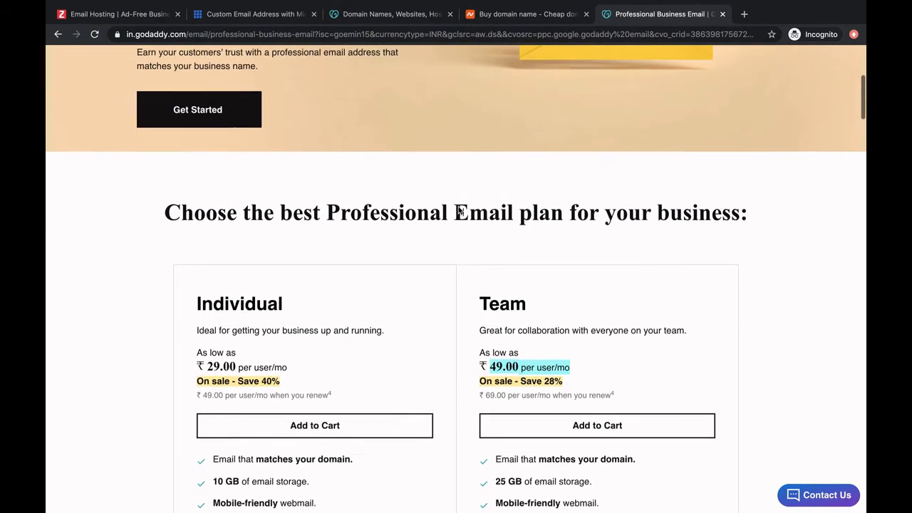
scroll(459, 210, up, 5)
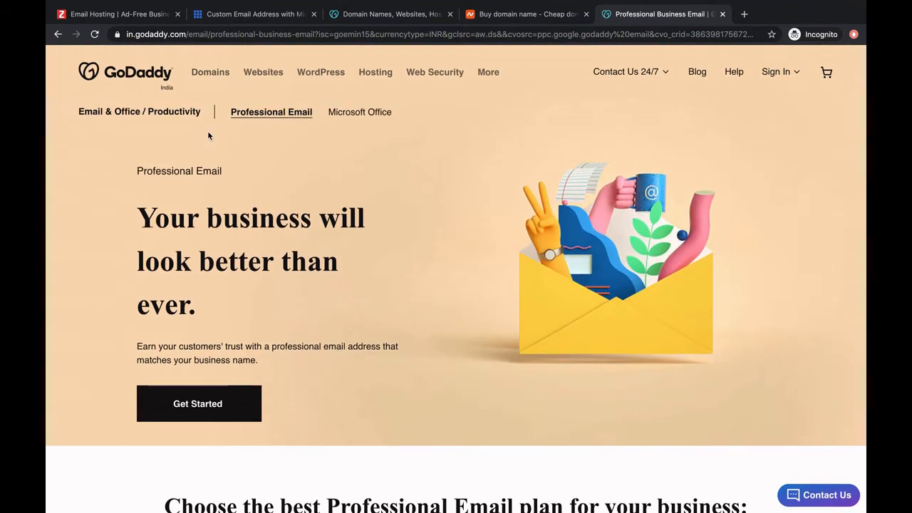
click(135, 20)
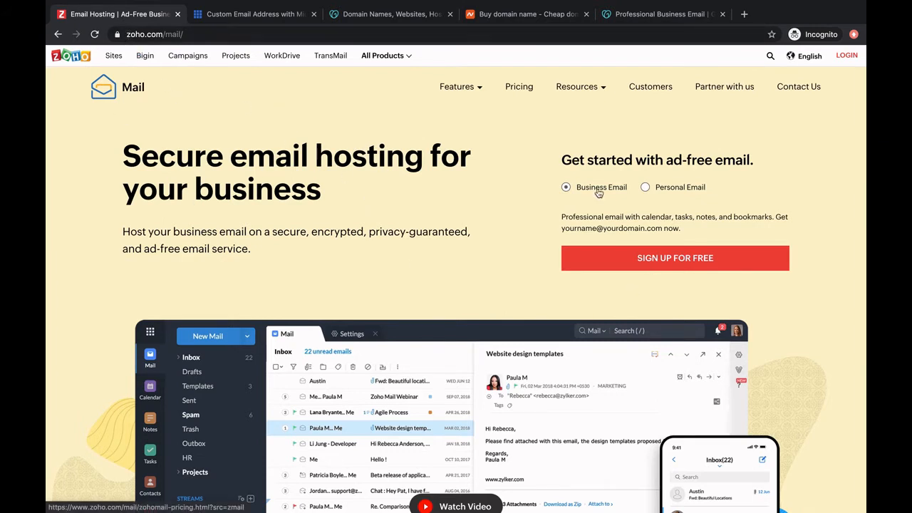
Open Zoho's pricing via Sign Up for Free; highlight Mail Lite 59, Premium 199, Workplace 99.
drag(557, 158, 777, 219)
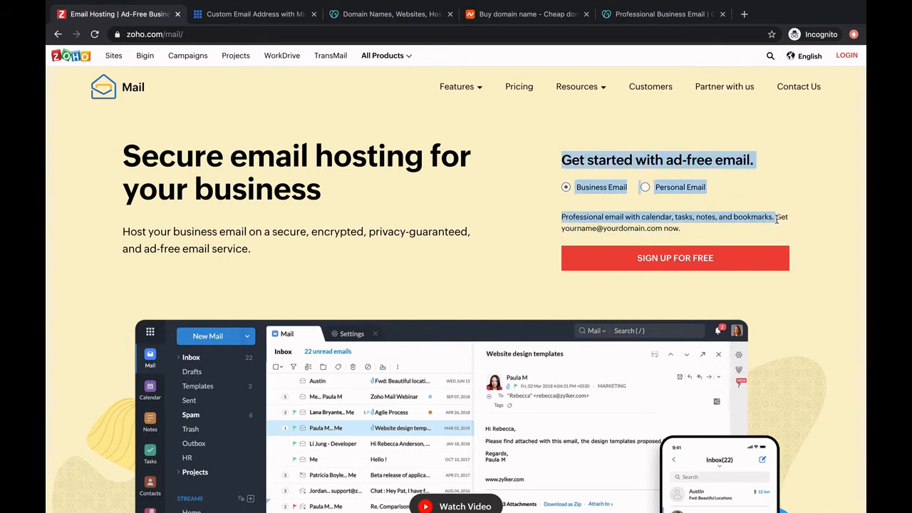
click(786, 176)
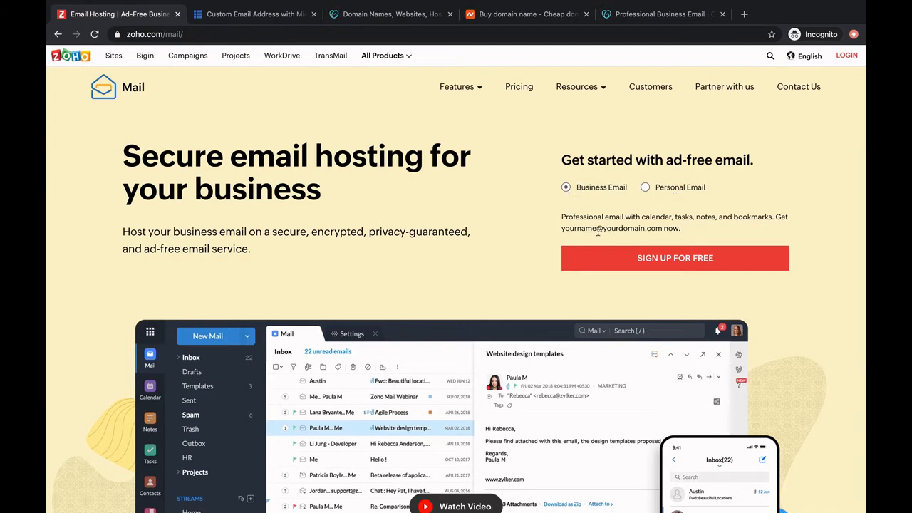
click(620, 262)
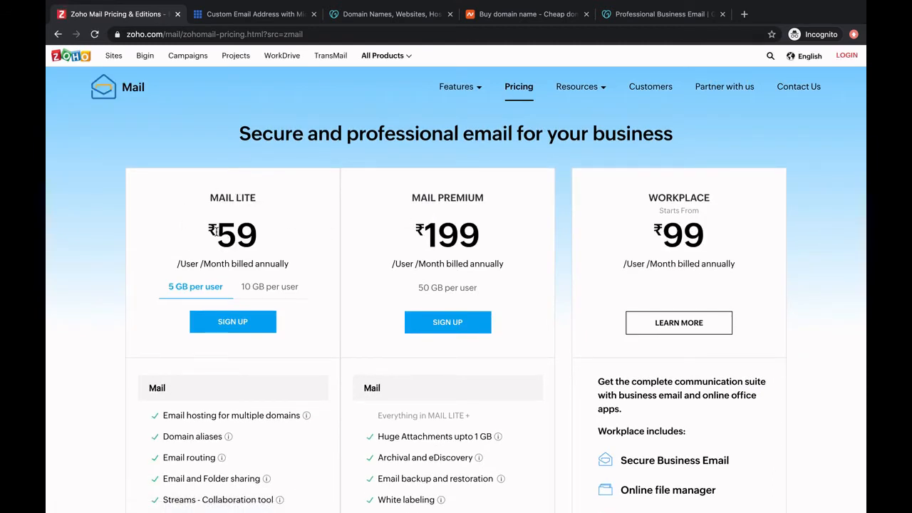
drag(217, 229, 255, 230)
drag(428, 230, 486, 233)
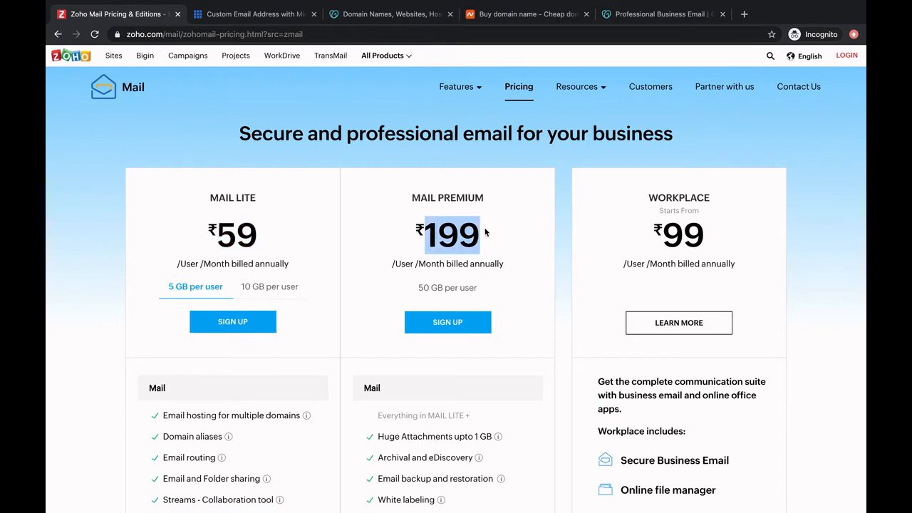
drag(667, 234, 711, 237)
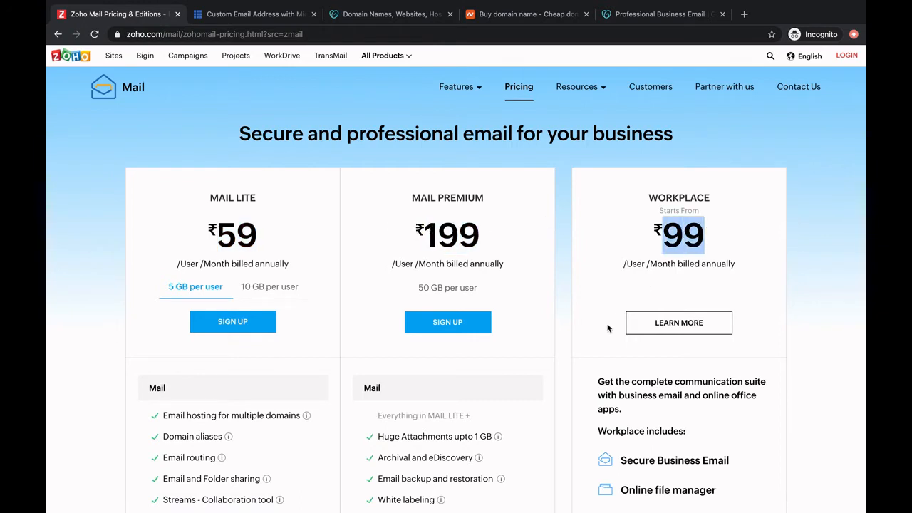
Highlight the Forever Free Plan limits: five users, 5GB/User and 25MB attachments.
scroll(608, 328, down, 10)
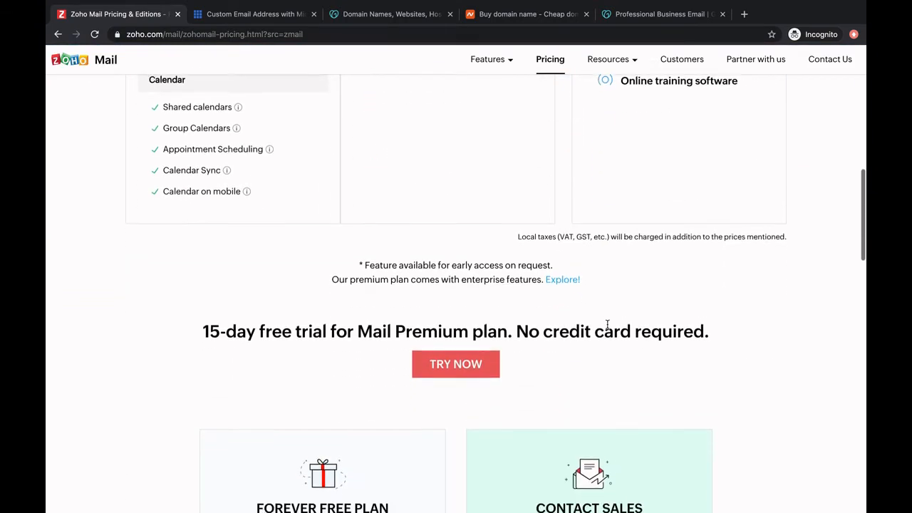
scroll(608, 328, down, 3)
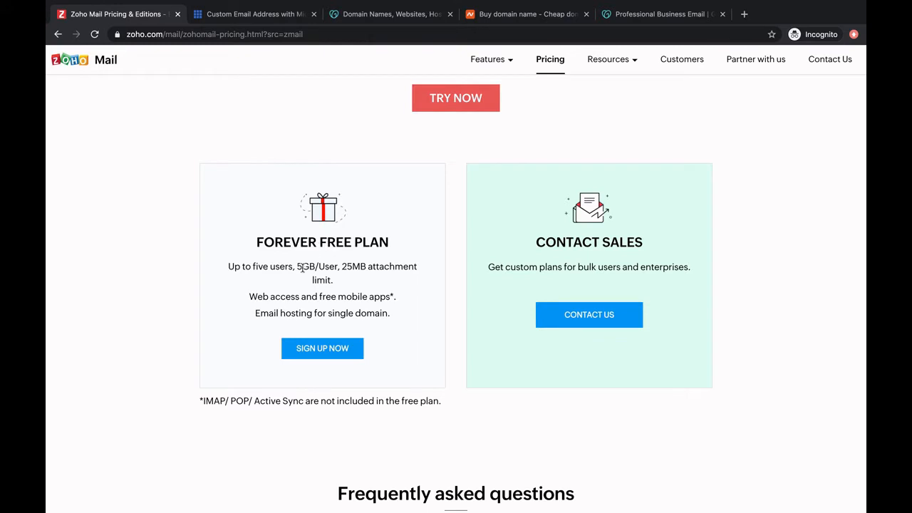
scroll(300, 253, down, 1)
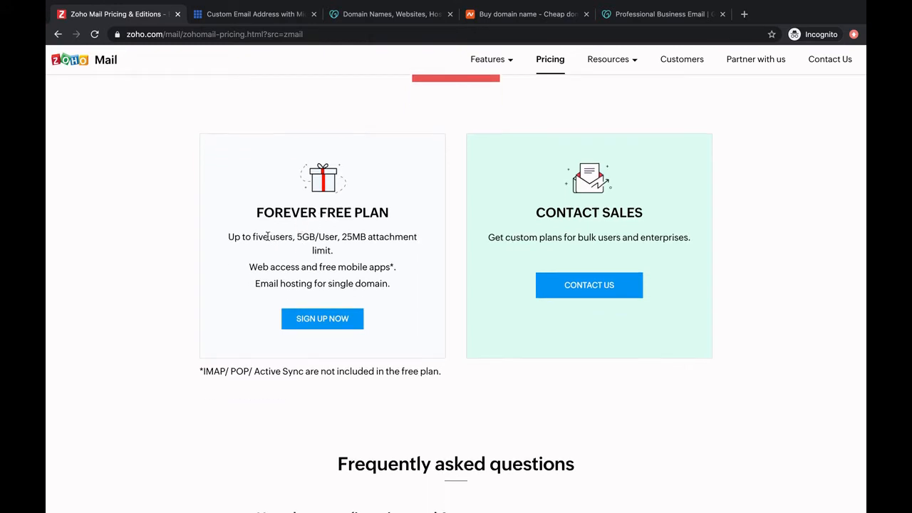
drag(254, 241, 292, 237)
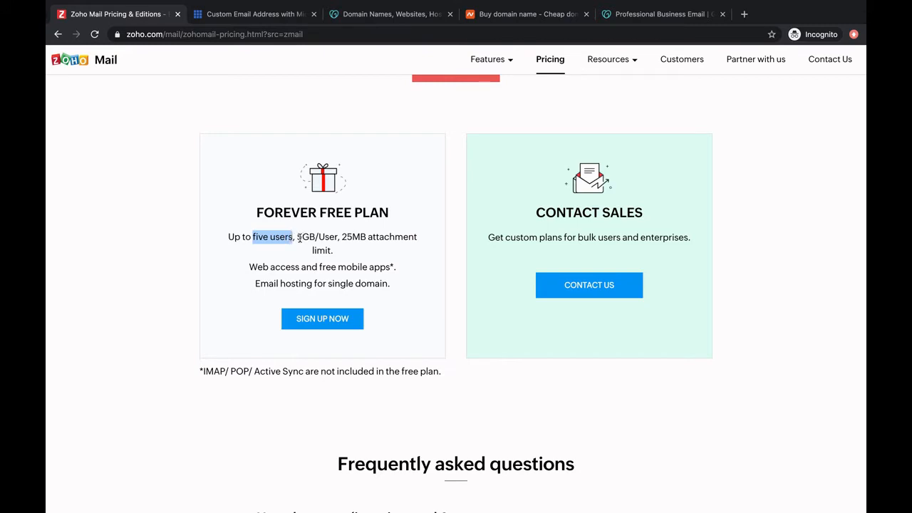
drag(301, 238, 317, 238)
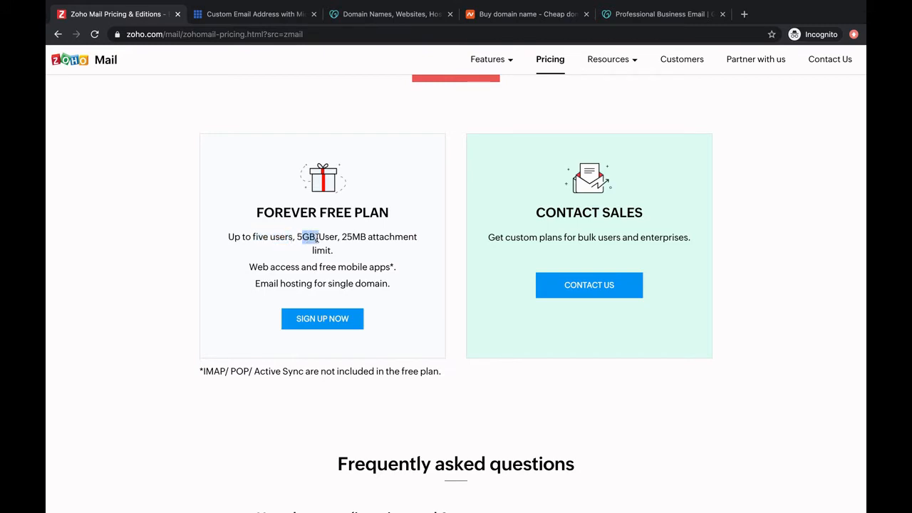
click(326, 246)
drag(342, 236, 349, 250)
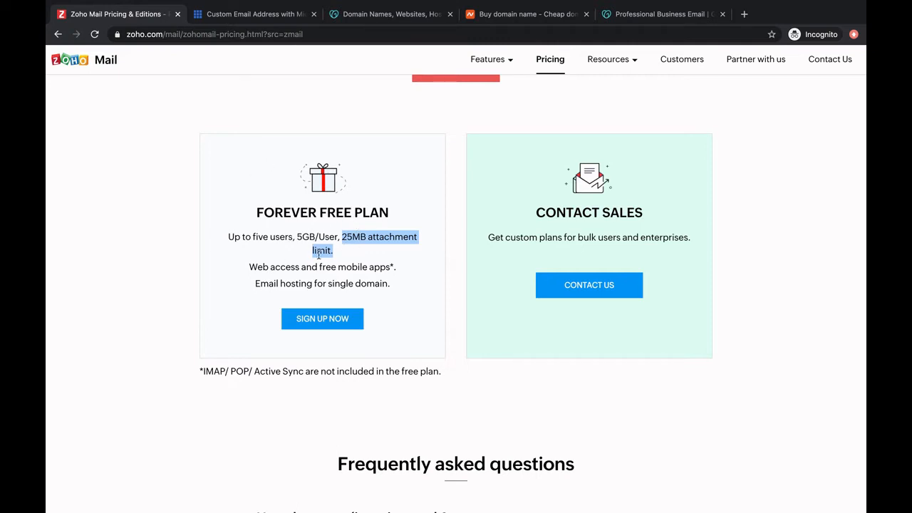
Choose the Forever Free Plan signup and add the domain zenonashine.com.
click(326, 329)
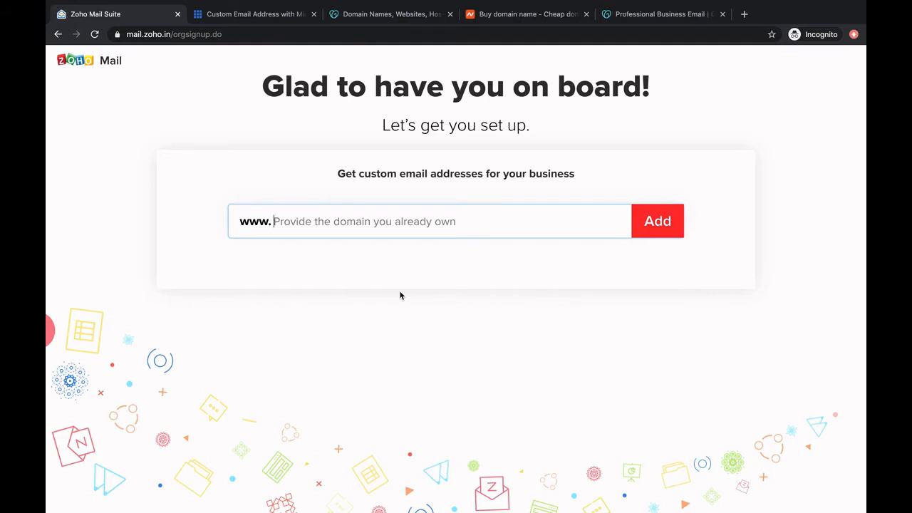
text(zenos)
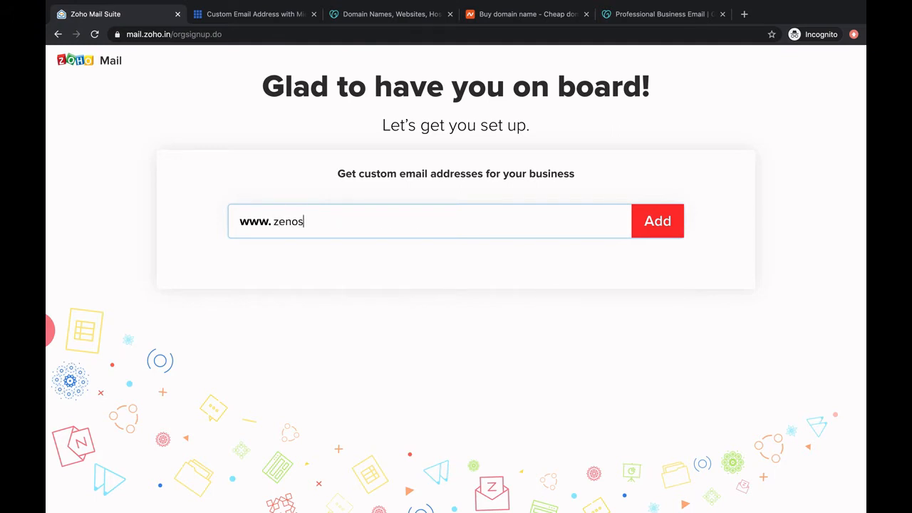
key(BackSpace)
text(nashine.com)
click(665, 230)
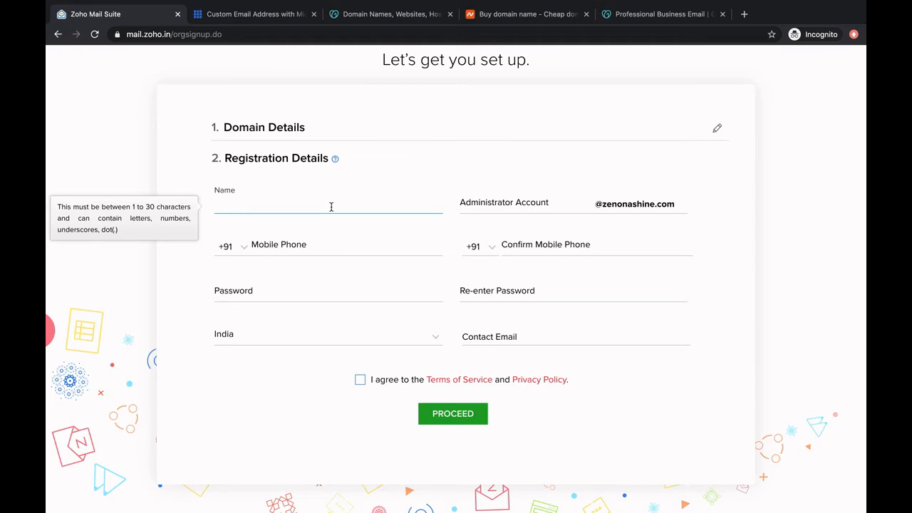
Enter the user's name, administrator account 'admin', and both mobile numbers via autofill.
text(Anupriya)
key(Tab)
text(a)
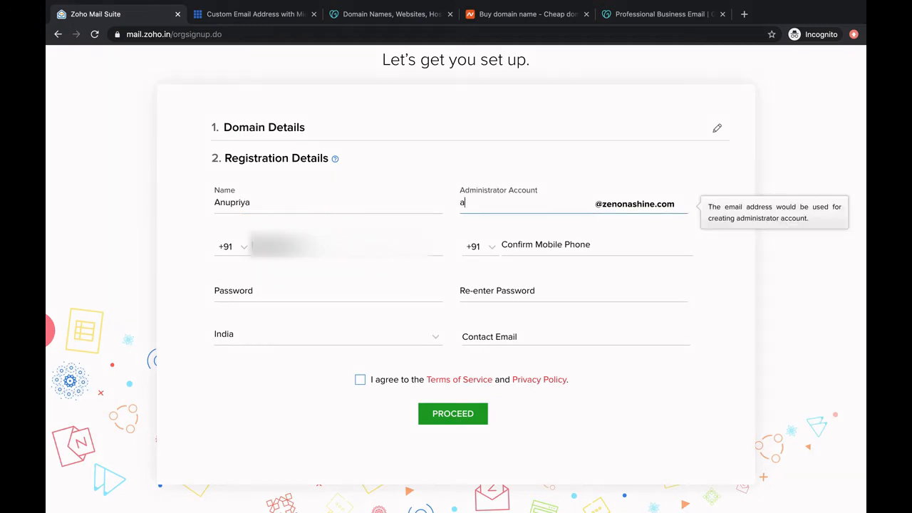
text(dmin)
click(285, 246)
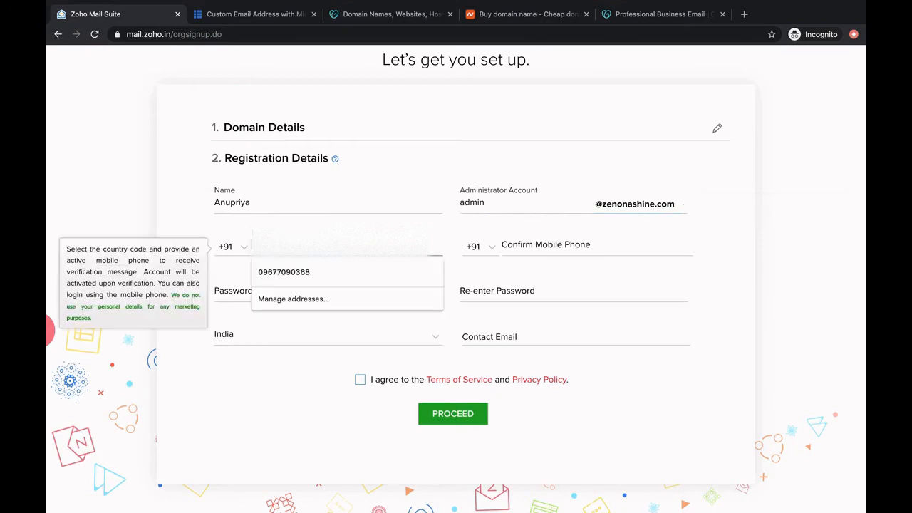
click(295, 270)
click(261, 247)
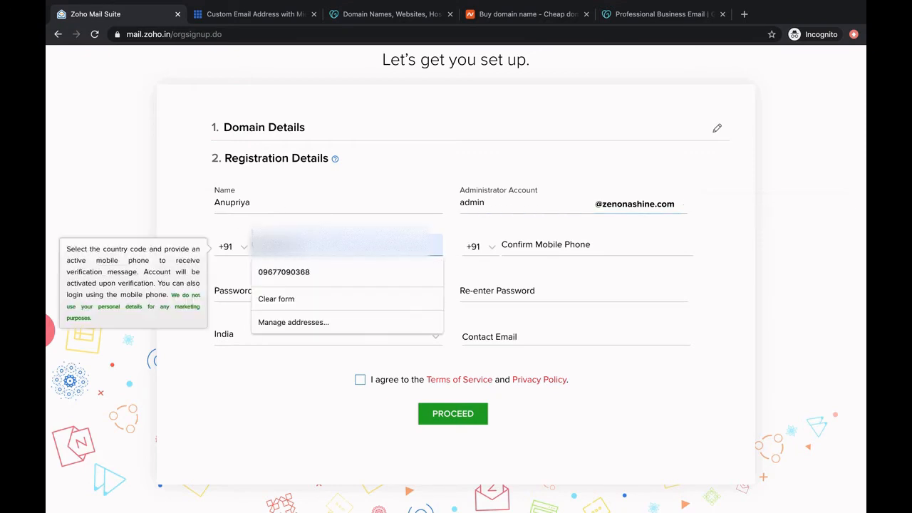
key(BackSpace)
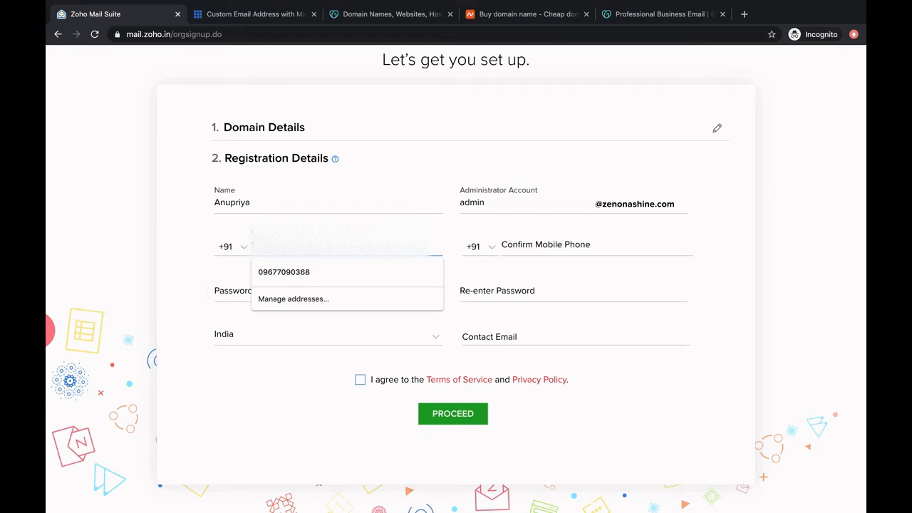
click(552, 244)
click(547, 268)
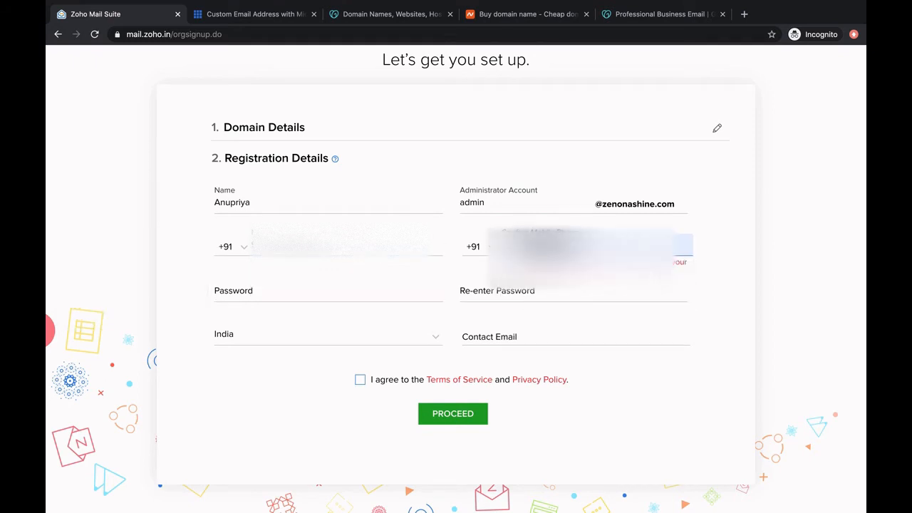
click(509, 247)
key(BackSpace)
key(BackSpace)
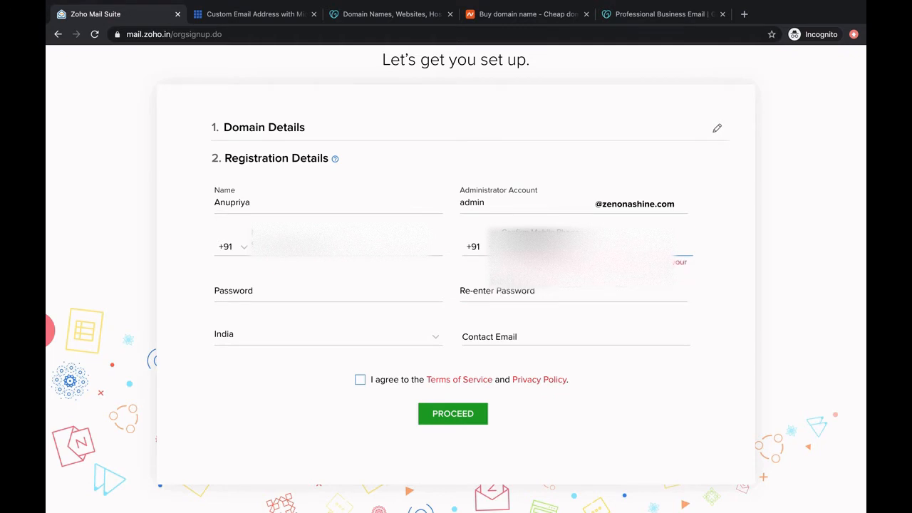
Enter and confirm the account password, fill in the contact e-mail, and accept the terms.
click(412, 287)
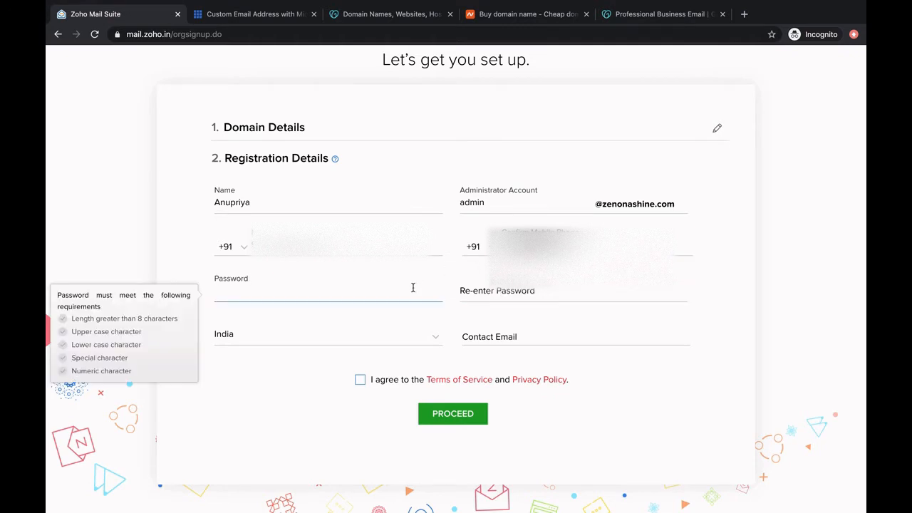
text(••••••••)
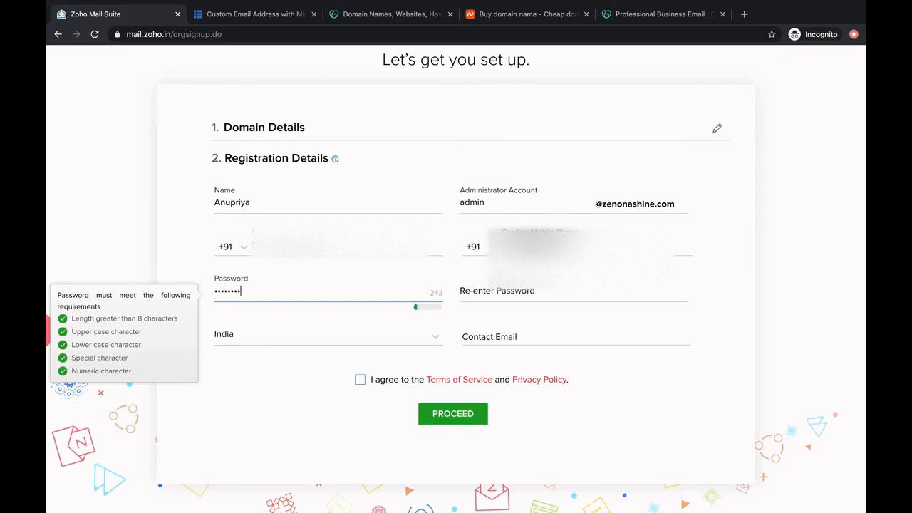
text(•)
key(Tab)
text(•)
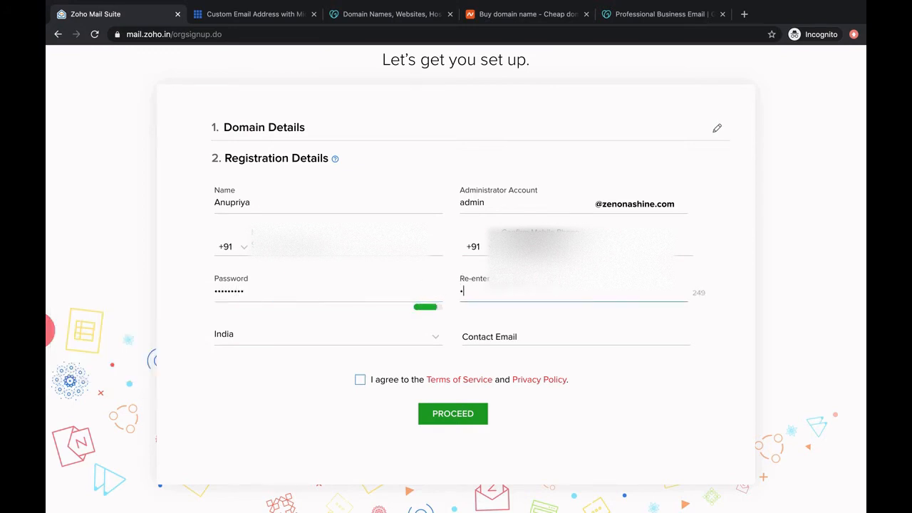
text(••••••••)
click(483, 336)
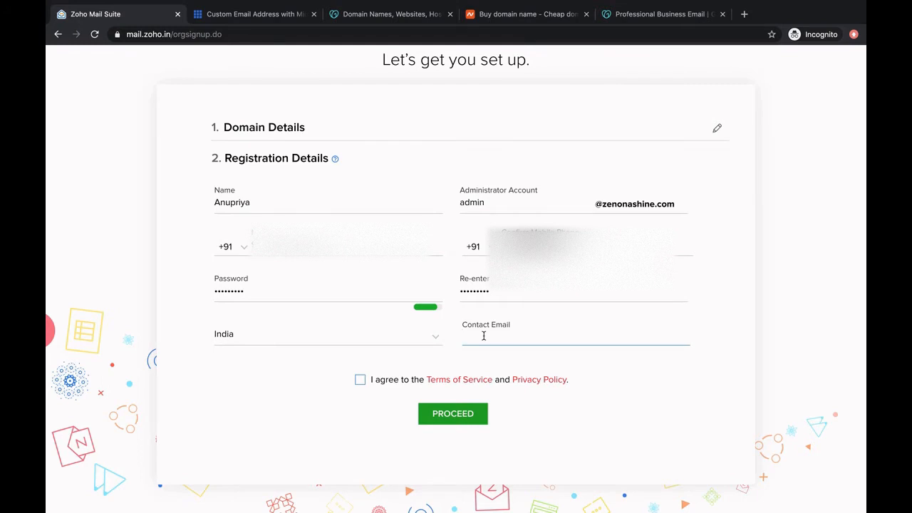
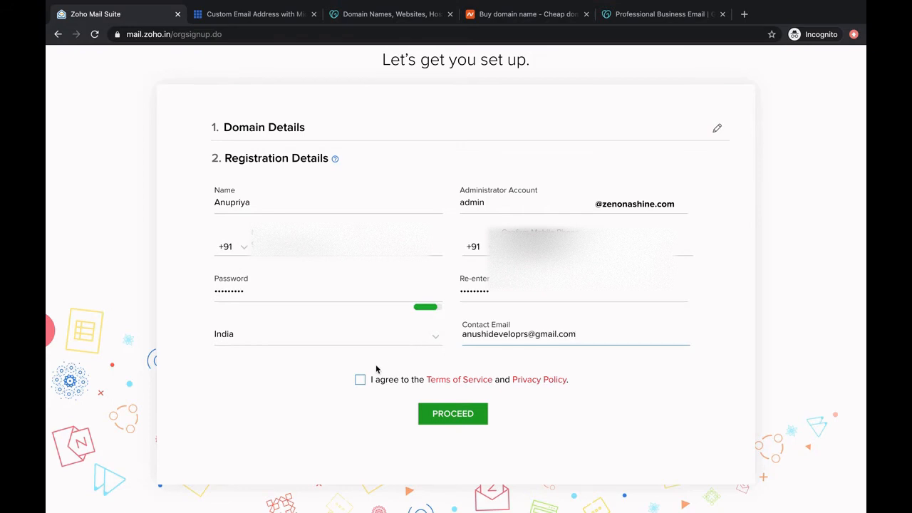
click(360, 380)
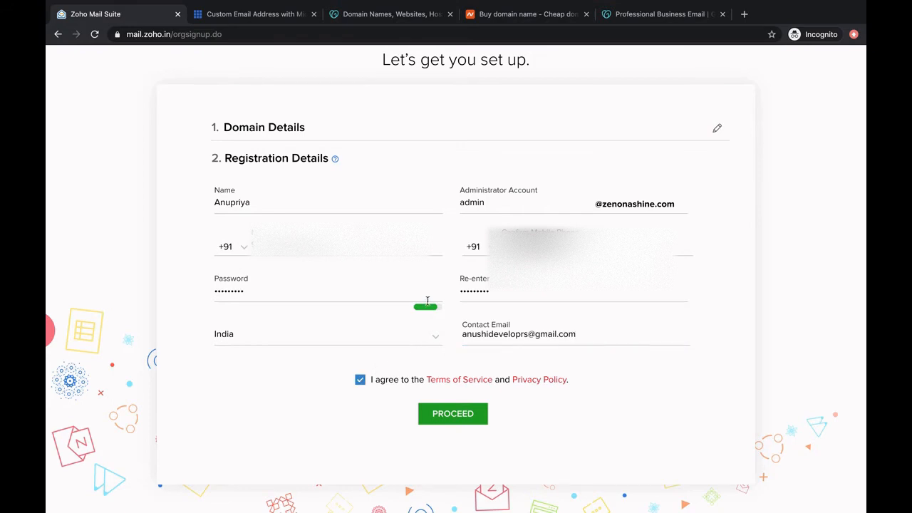
Submit the registration and verify the mobile number with the SMS verification code.
click(459, 419)
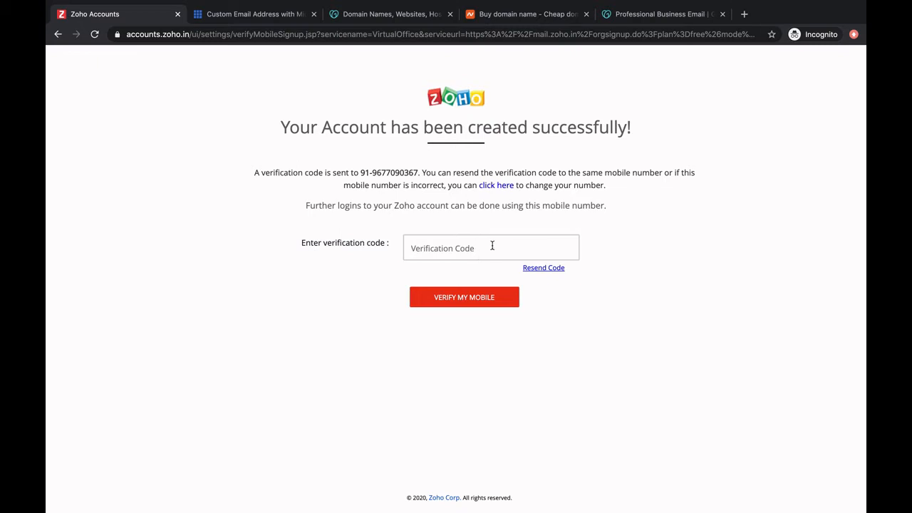
click(475, 305)
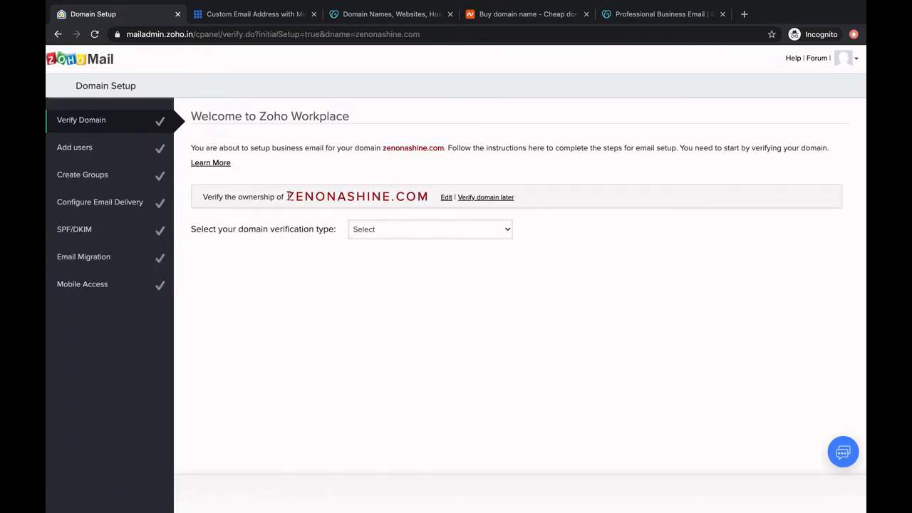
Try zenonashine.com's verification types, choosing Manual and then one-click verification.
drag(287, 193, 432, 199)
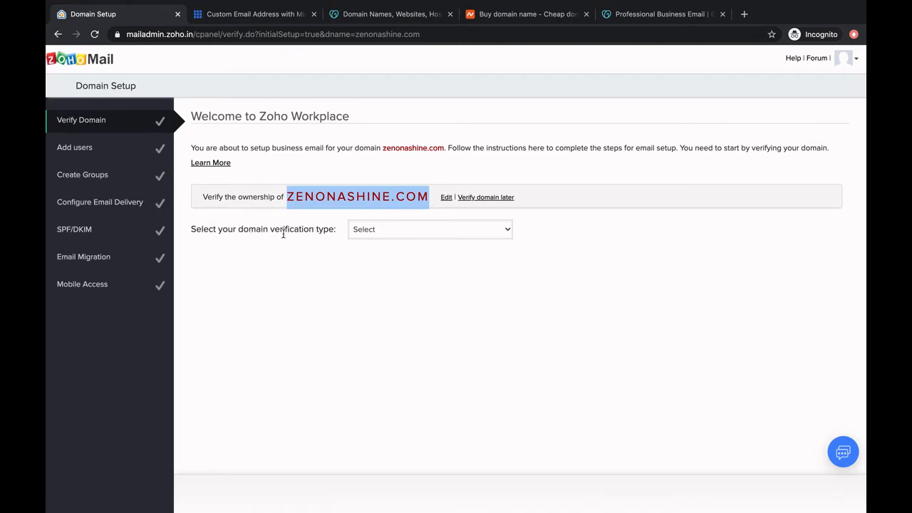
click(408, 230)
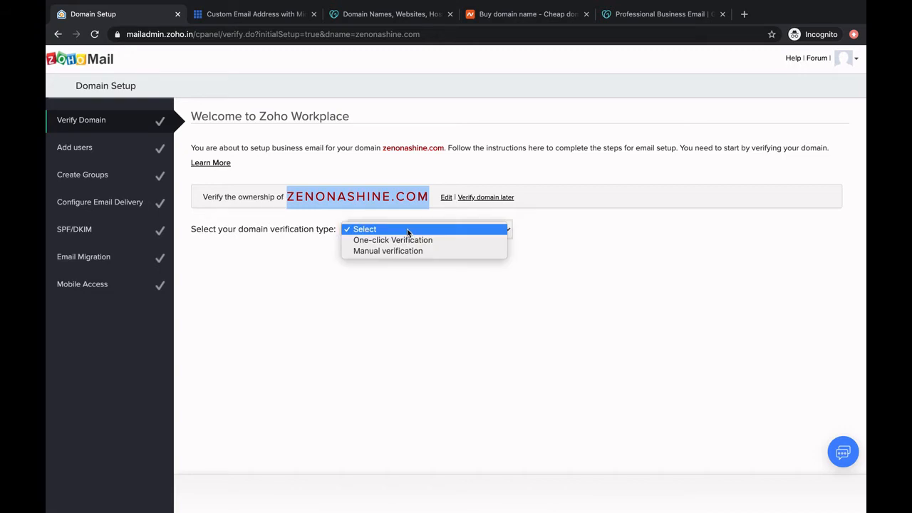
click(347, 280)
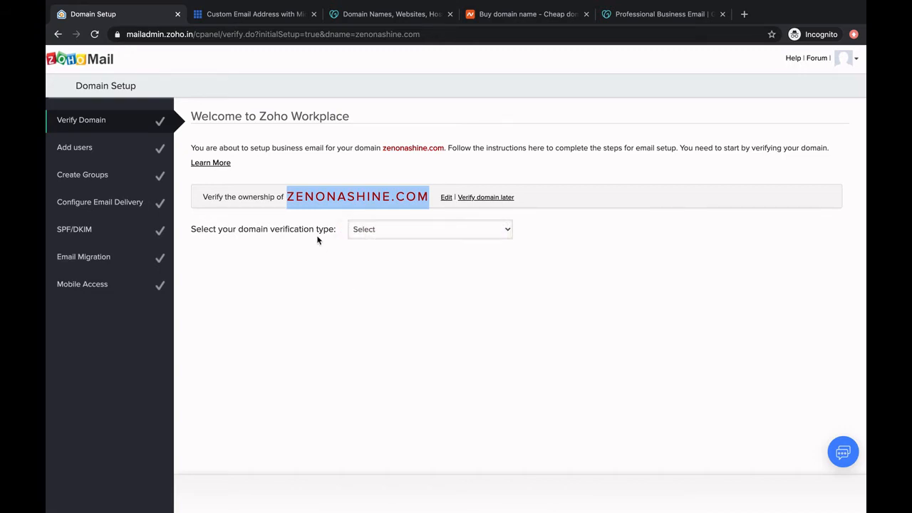
click(391, 228)
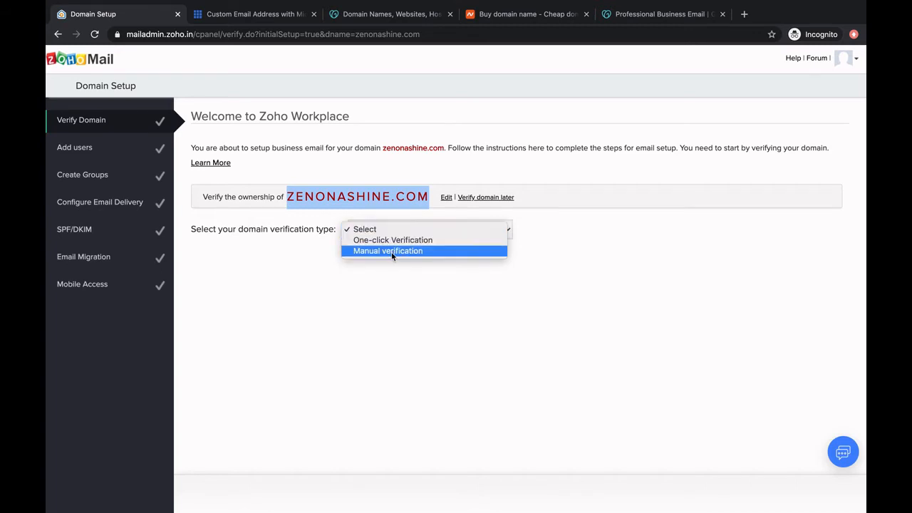
click(391, 251)
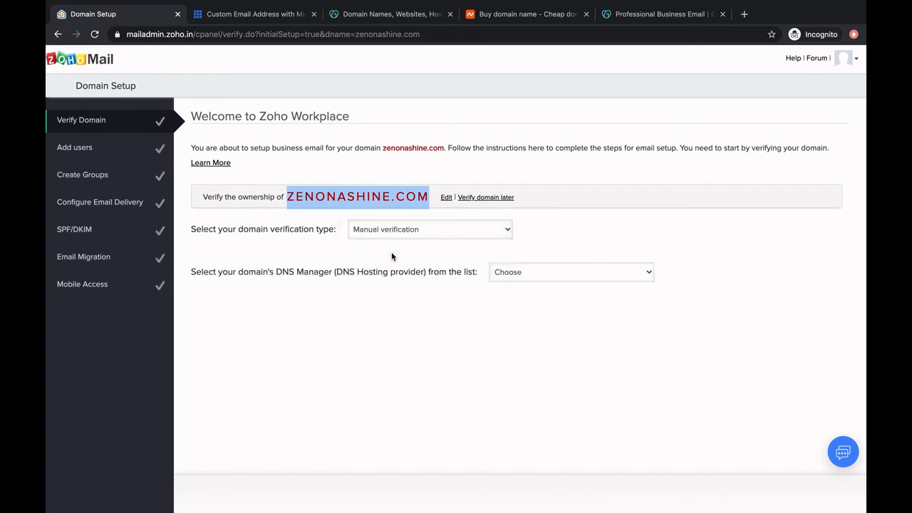
click(528, 274)
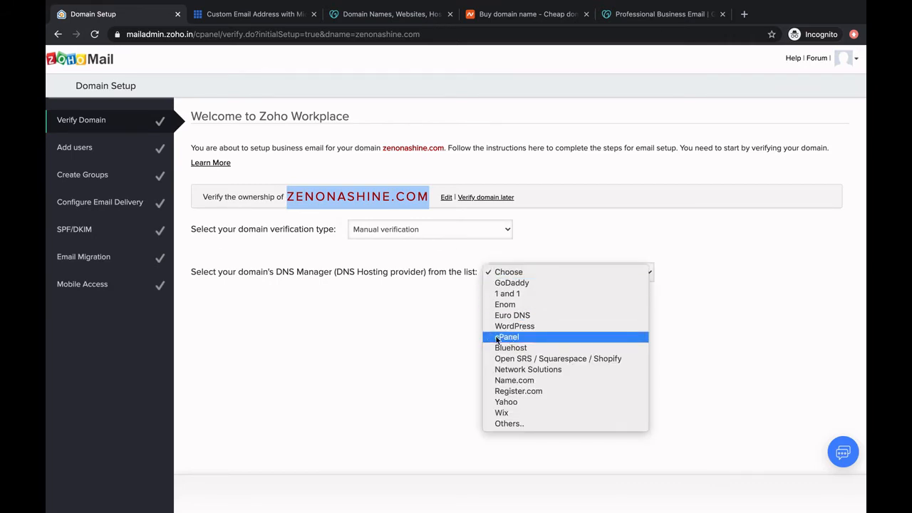
click(446, 237)
click(452, 231)
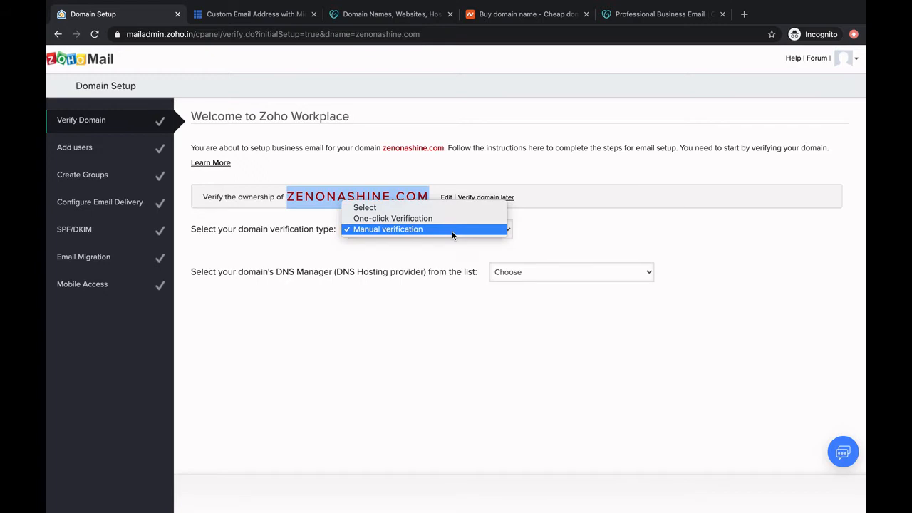
click(449, 218)
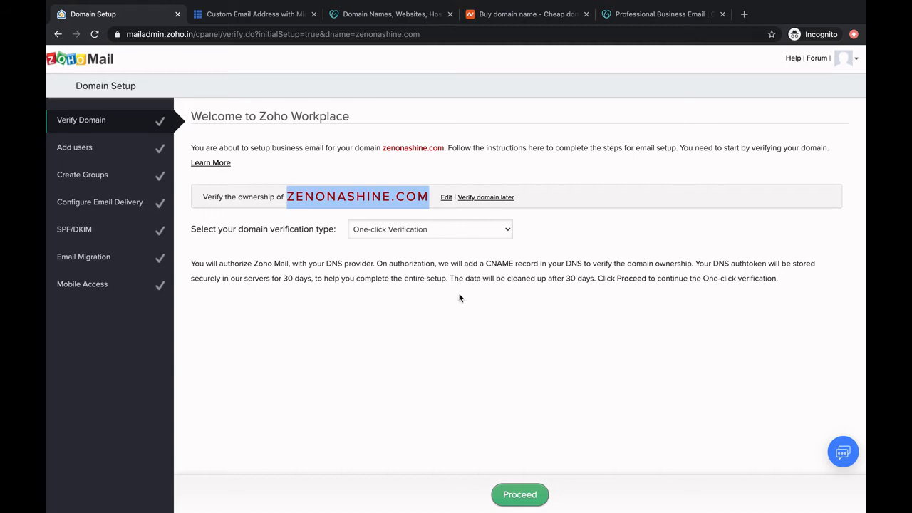
Return to Manual verification and pick GoDaddy as DNS provider to reveal the TXT record.
click(460, 229)
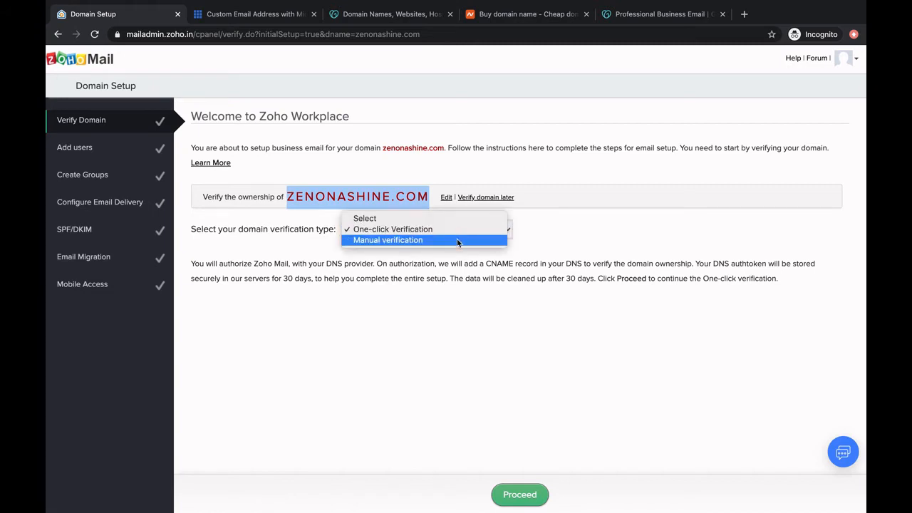
click(456, 240)
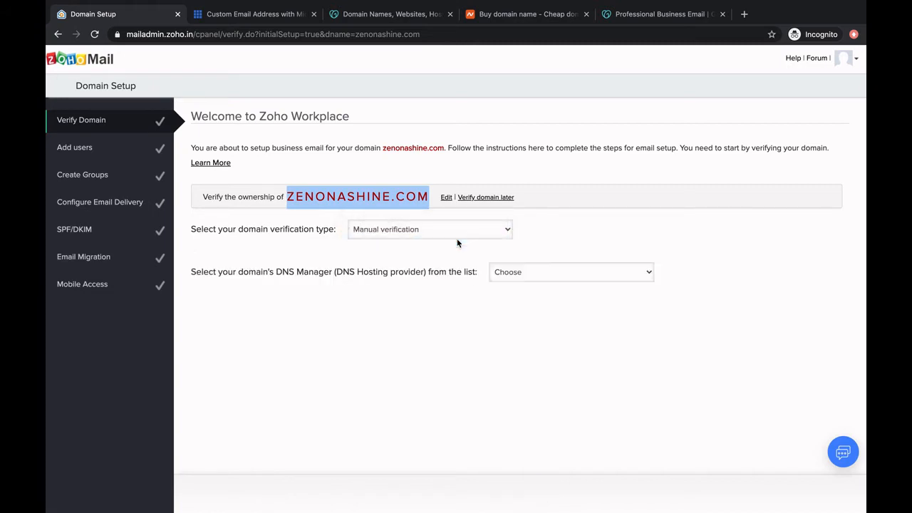
click(550, 275)
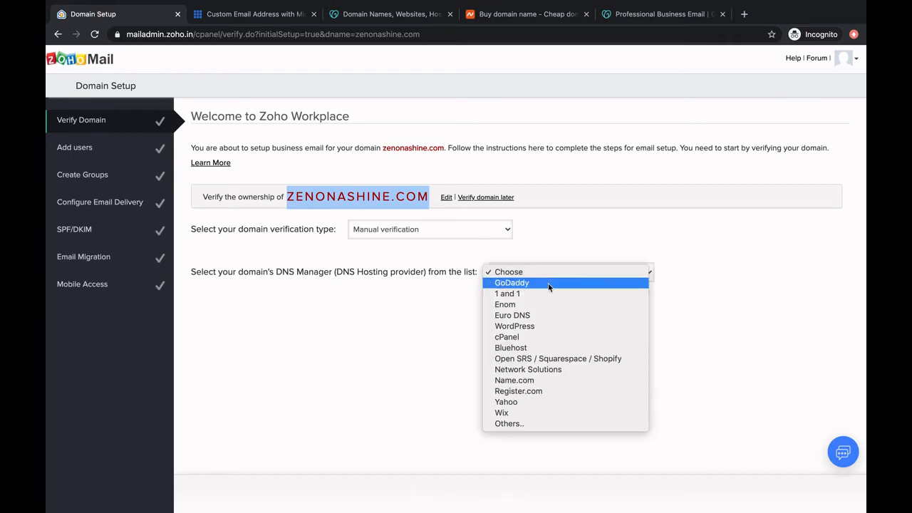
click(548, 283)
scroll(496, 365, down, 2)
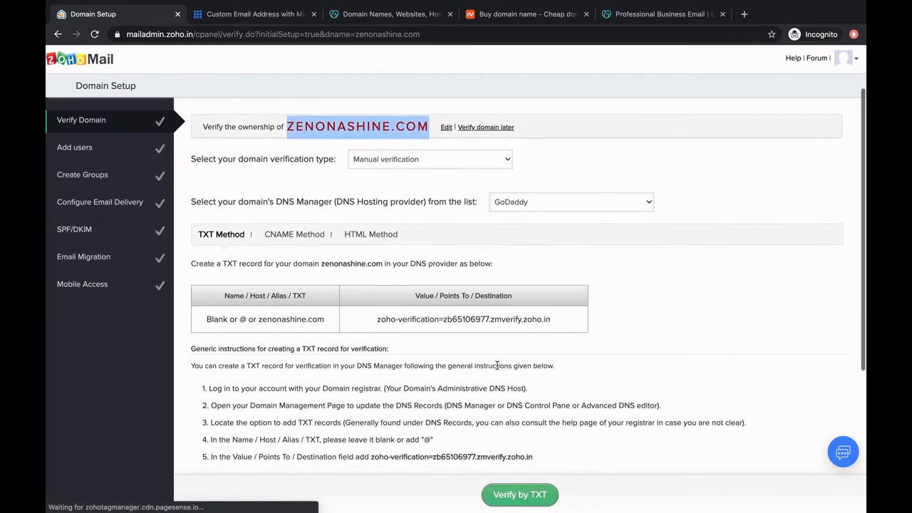
scroll(245, 315, down, 1)
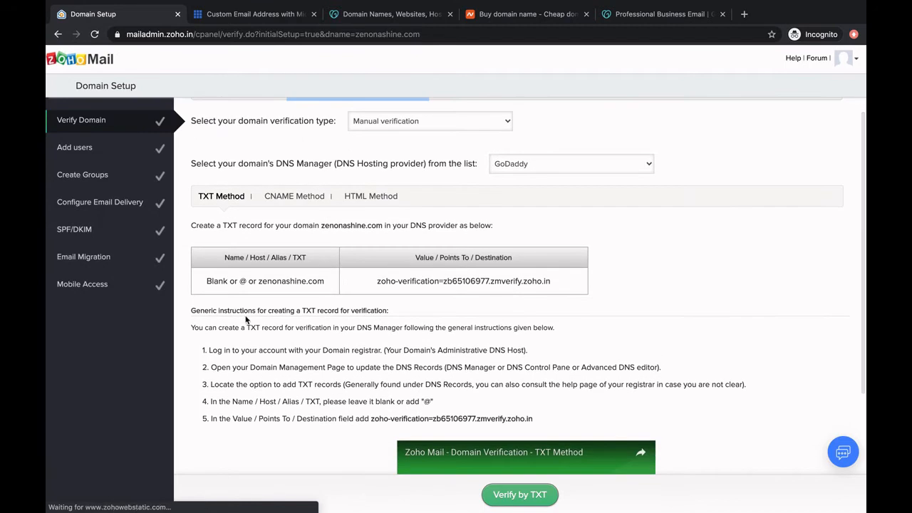
scroll(245, 320, up, 1)
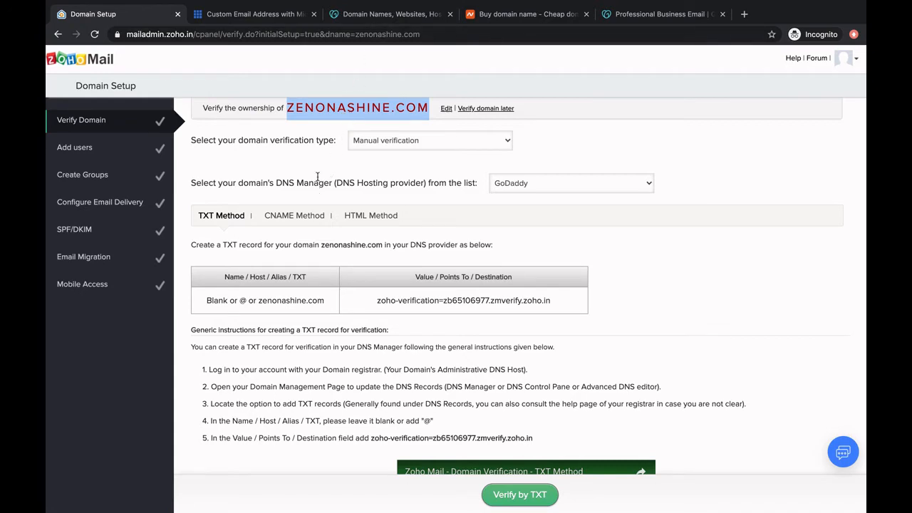
Sign in to GoDaddy with the account username and password.
click(411, 22)
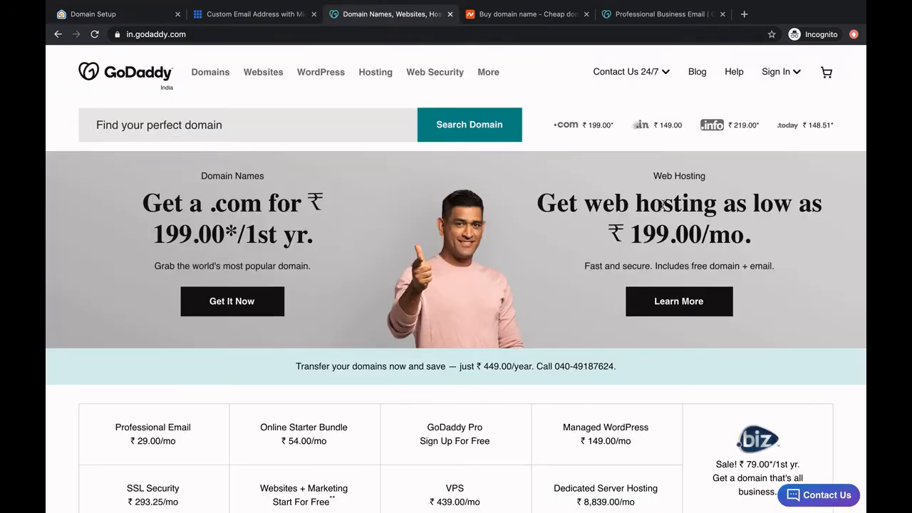
click(782, 77)
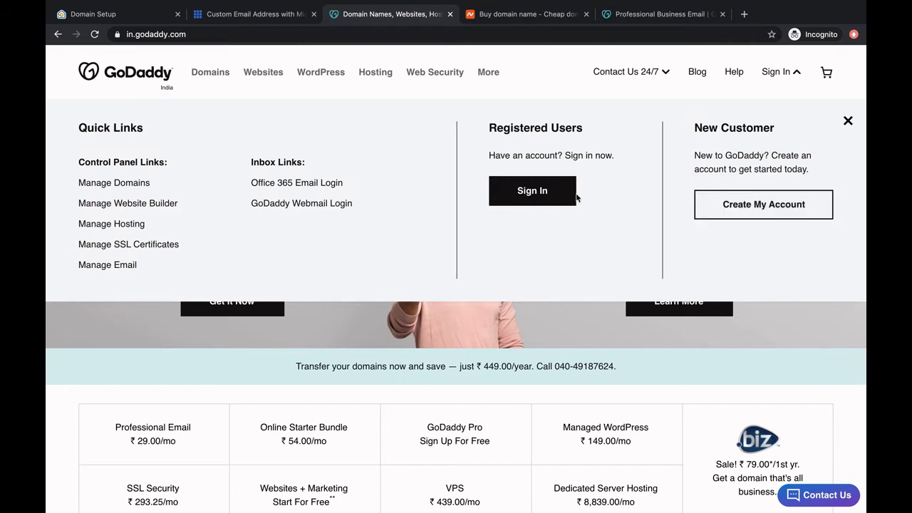
click(546, 197)
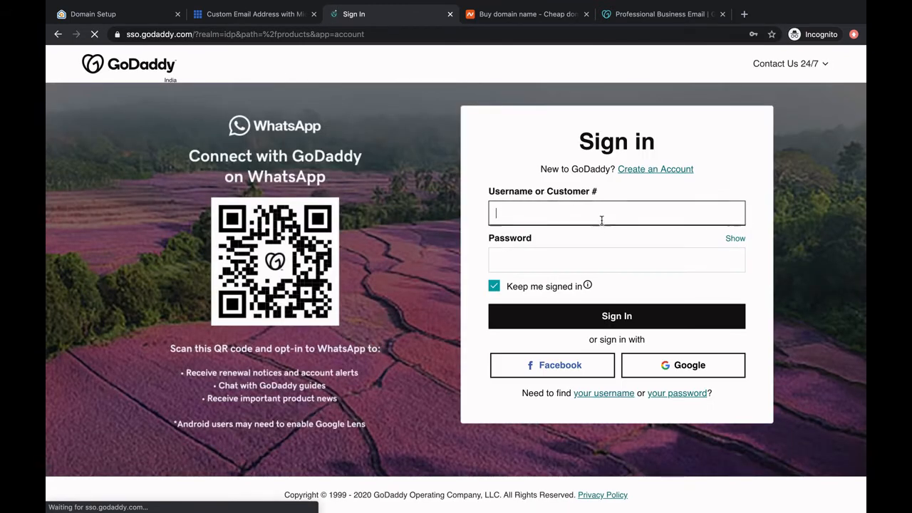
click(588, 214)
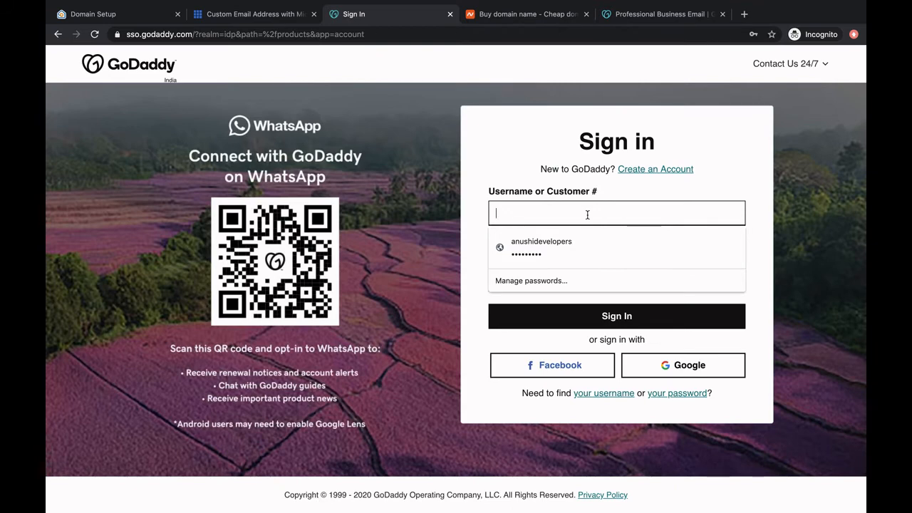
text(zenona)
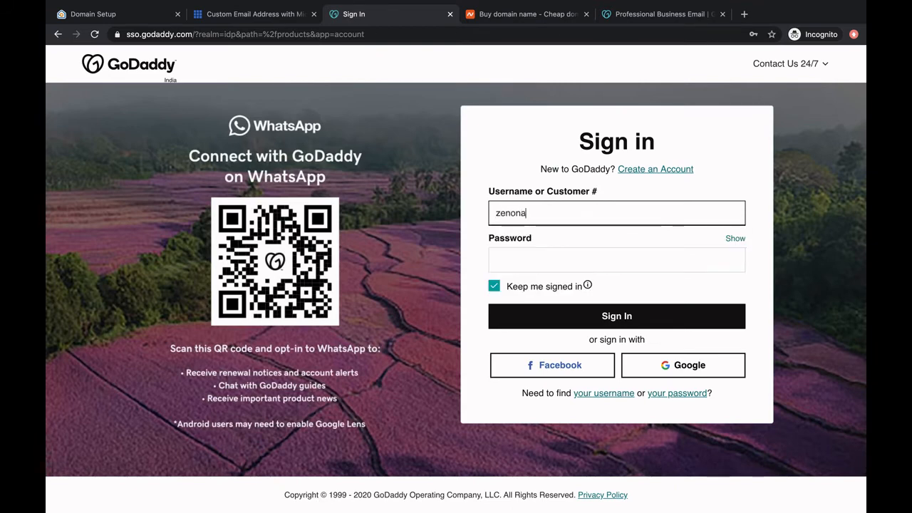
text(shine)
click(581, 262)
text(•)
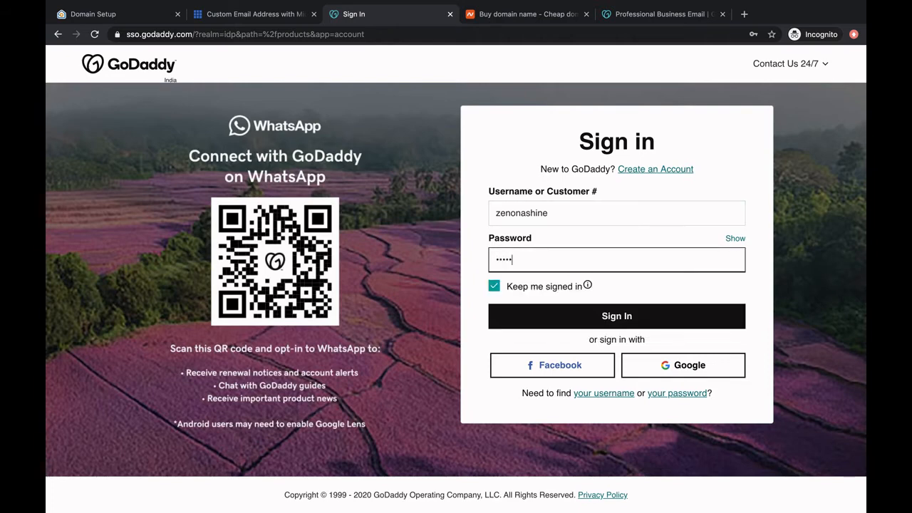
click(592, 314)
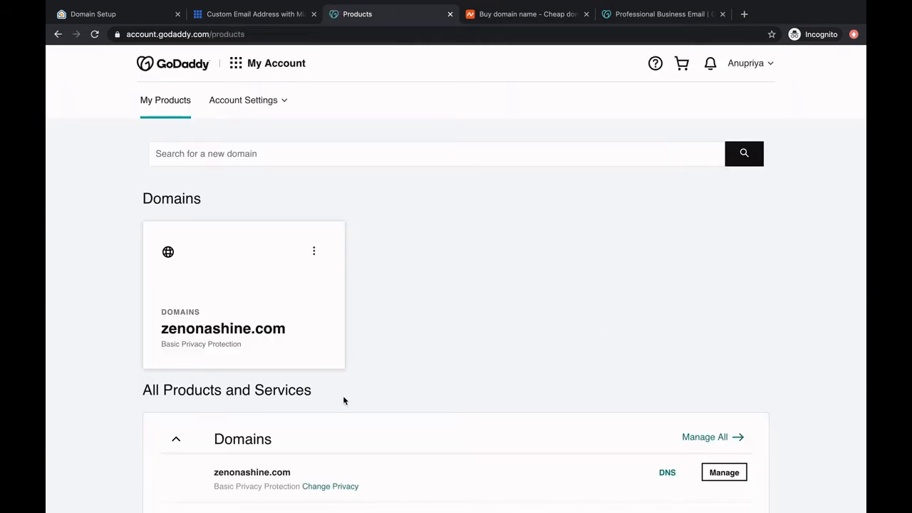
Open DNS management for zenonashine.com from the domain list.
scroll(344, 401, down, 2)
scroll(344, 402, down, 2)
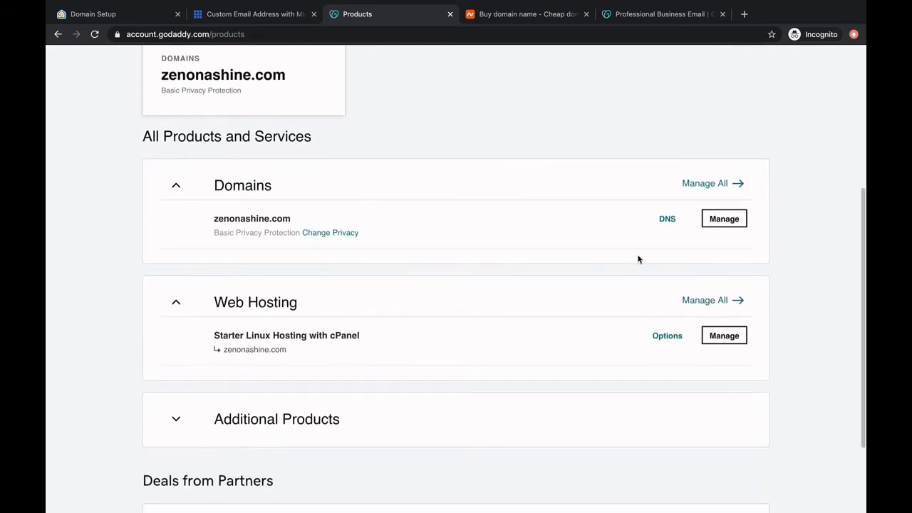
click(672, 222)
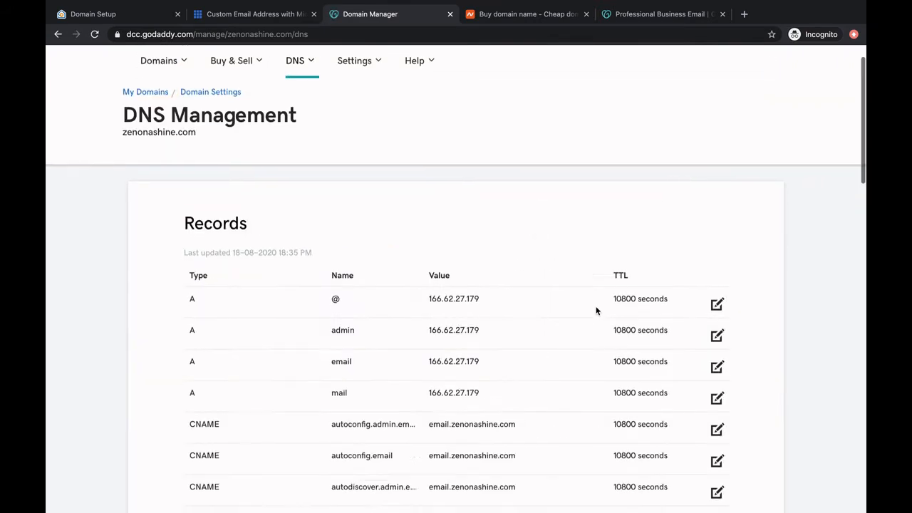
Start a new DNS record for zenonashine.com in GoDaddy with type TXT.
scroll(596, 311, down, 4)
scroll(596, 311, up, 3)
scroll(597, 311, down, 5)
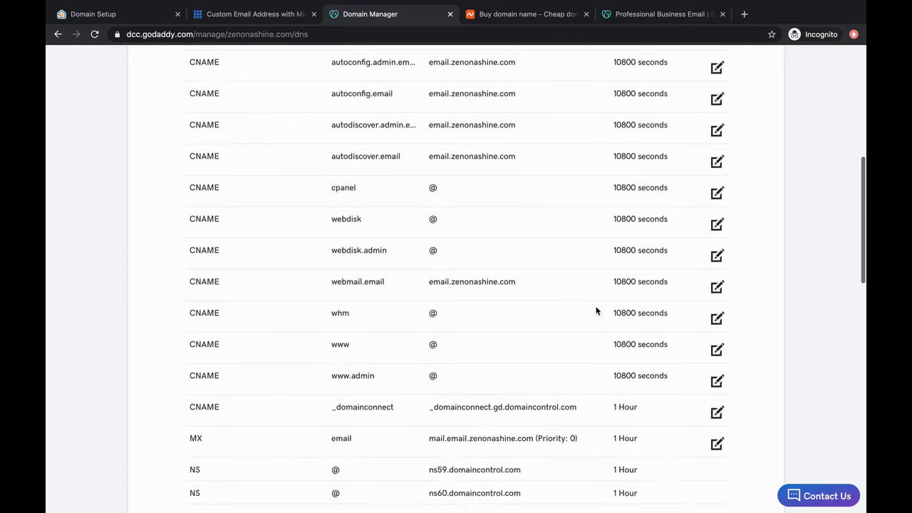
scroll(597, 310, down, 1)
scroll(596, 311, up, 5)
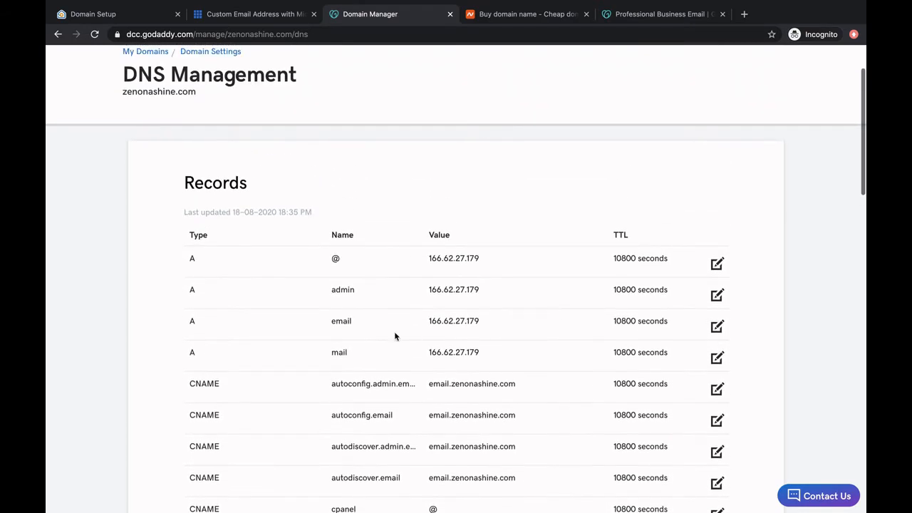
scroll(394, 337, down, 8)
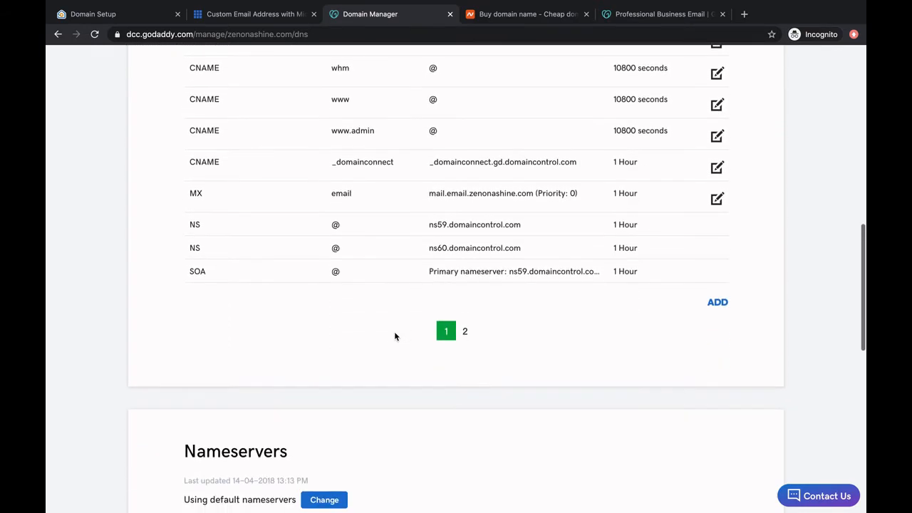
click(717, 296)
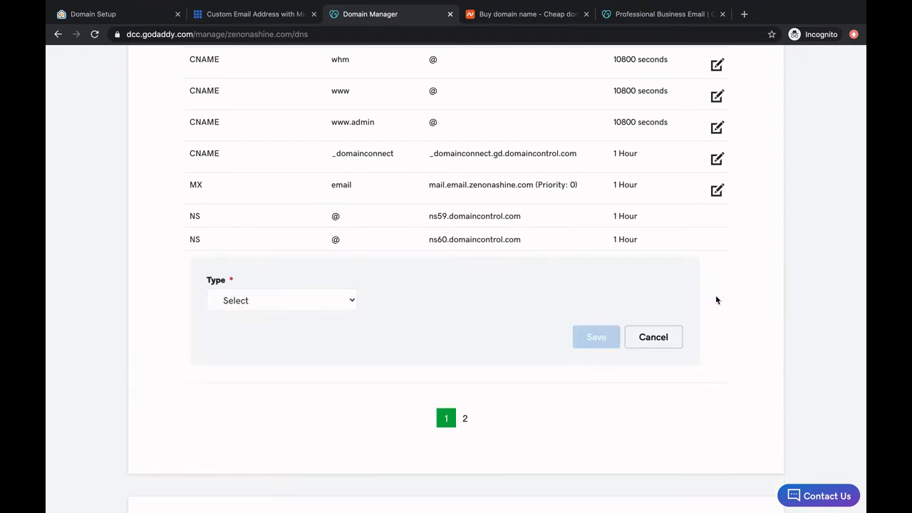
click(295, 309)
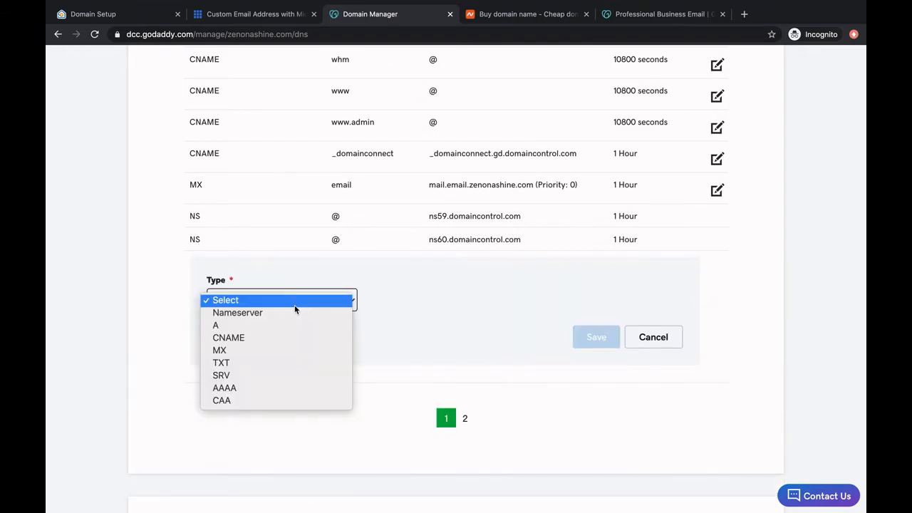
click(278, 361)
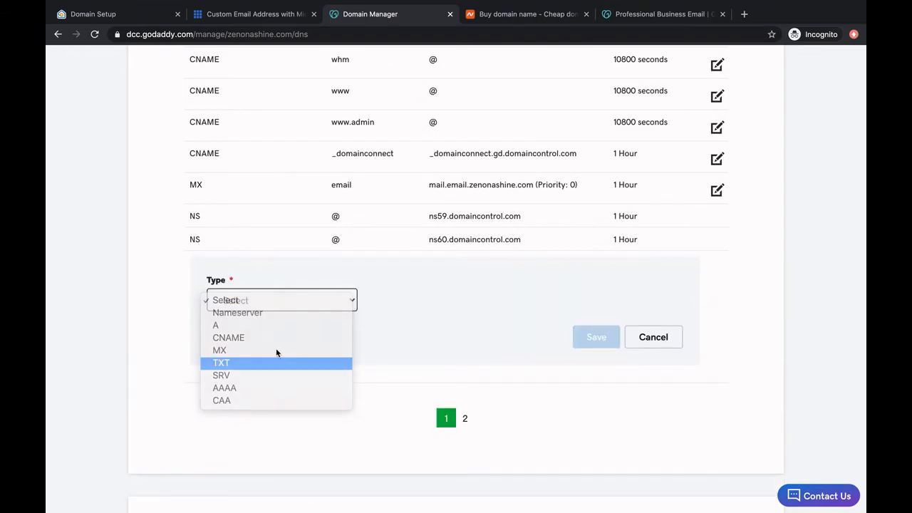
Copy the host from Zoho's instructions and trim it to '@' in the new record.
click(150, 14)
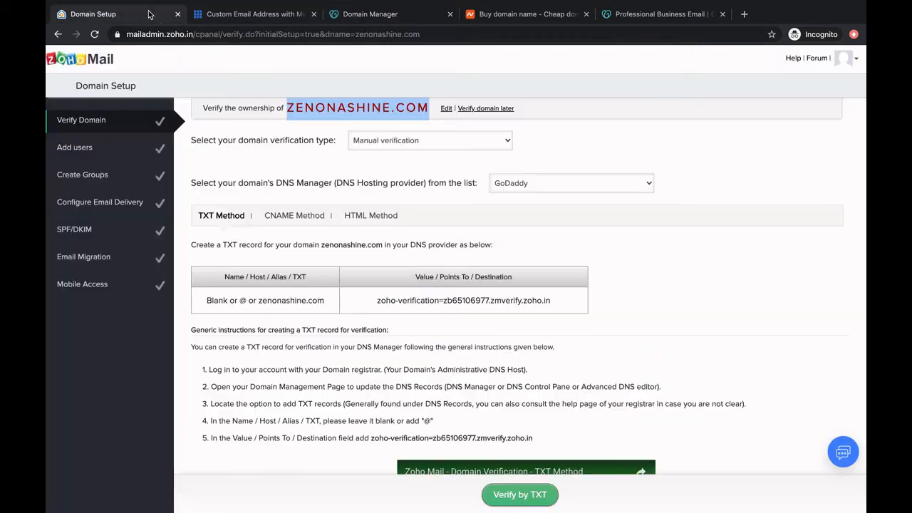
click(228, 244)
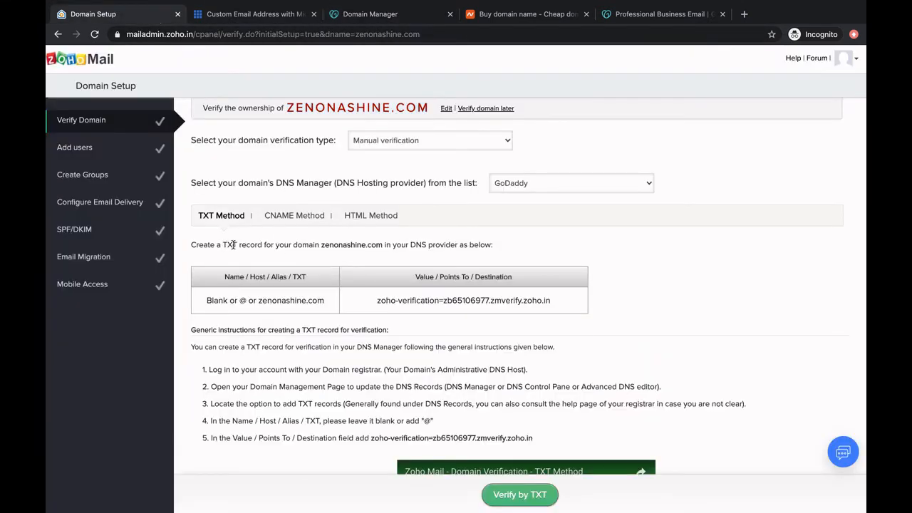
click(245, 300)
key(ctrl+c)
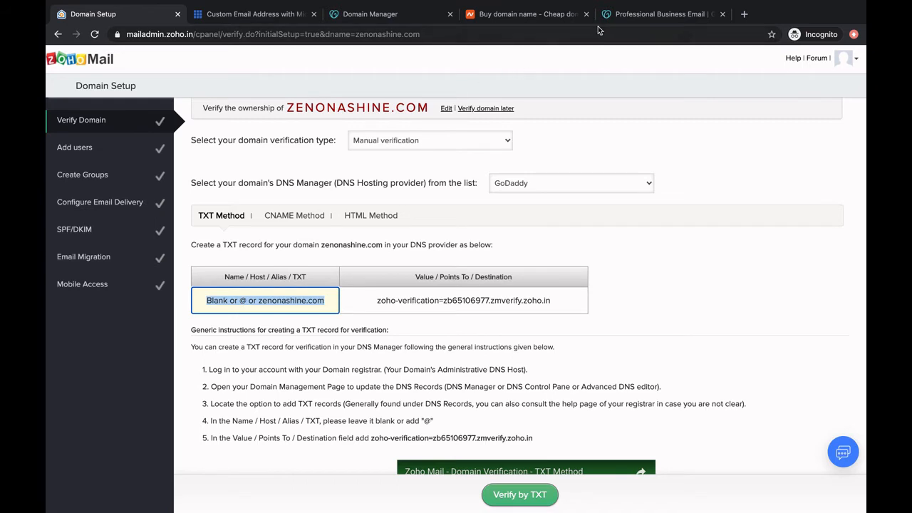
click(419, 18)
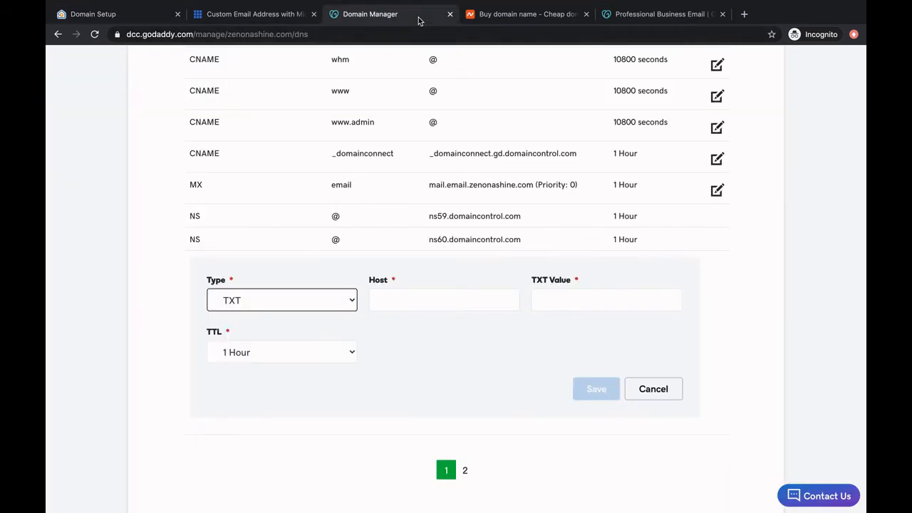
click(422, 306)
key(ctrl+v)
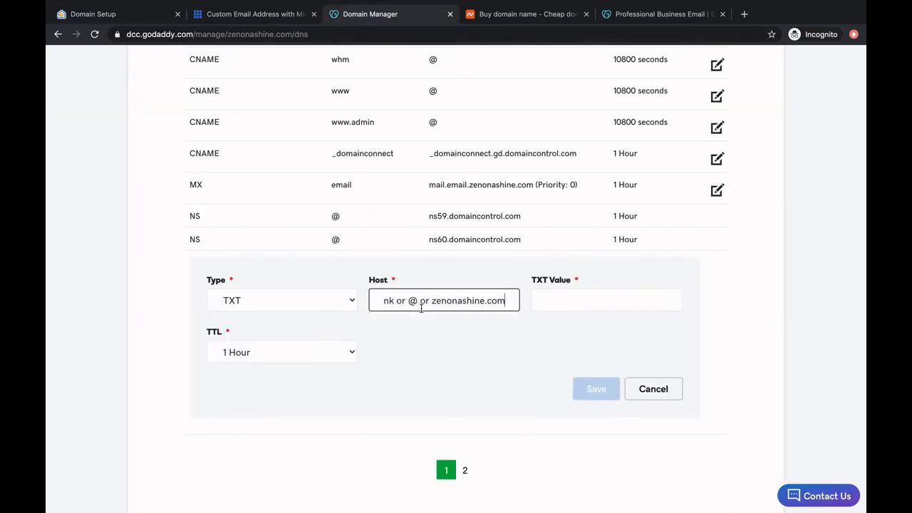
drag(509, 304, 356, 300)
key(BackSpace)
key(BackSpace)
click(598, 300)
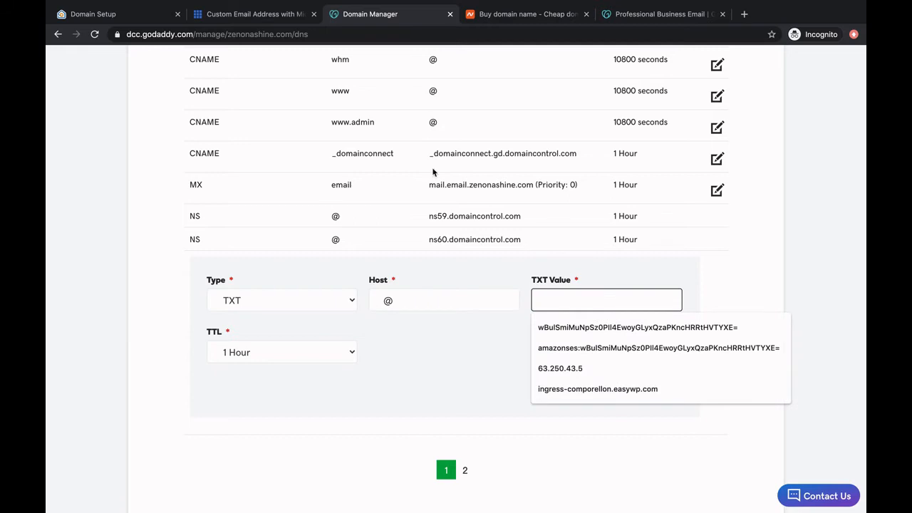
Paste the zoho-verification value, set TTL to 1/2 Hour, and save the TXT record.
click(146, 15)
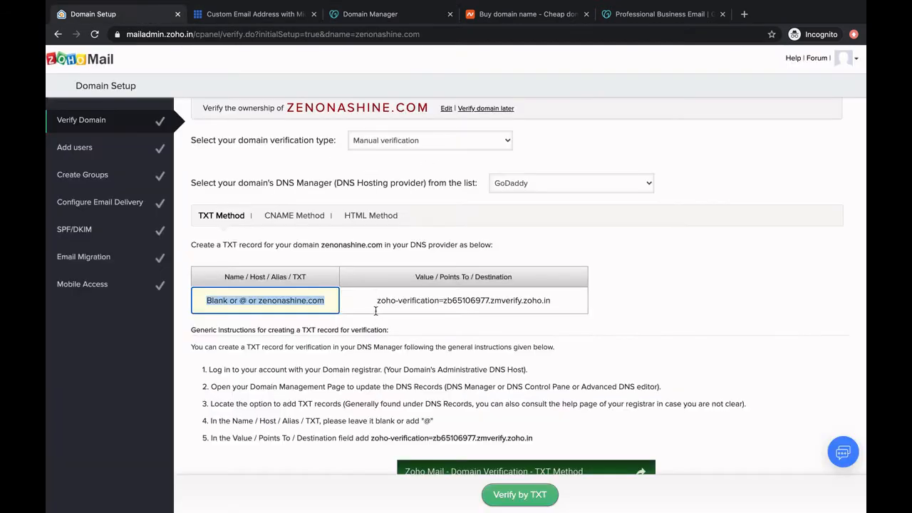
drag(376, 300, 561, 302)
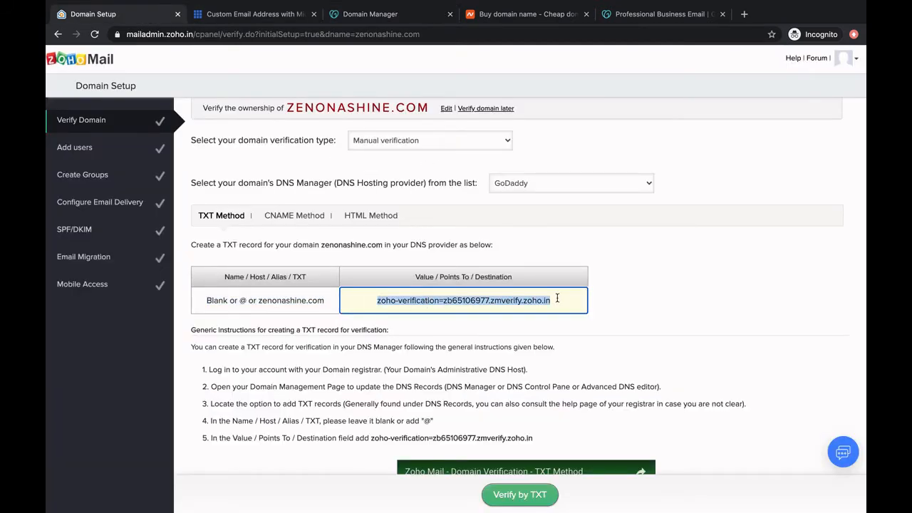
click(661, 15)
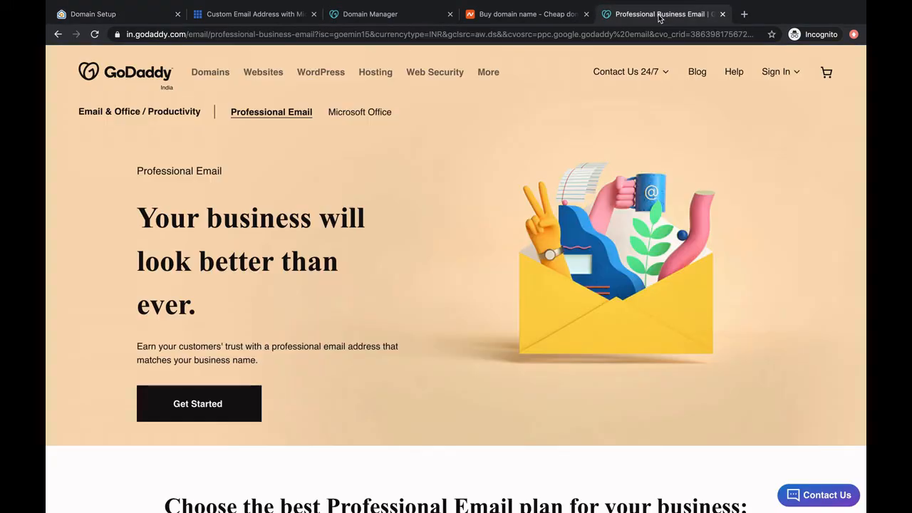
click(399, 14)
text(zb65106977.zmverify.zoho.in)
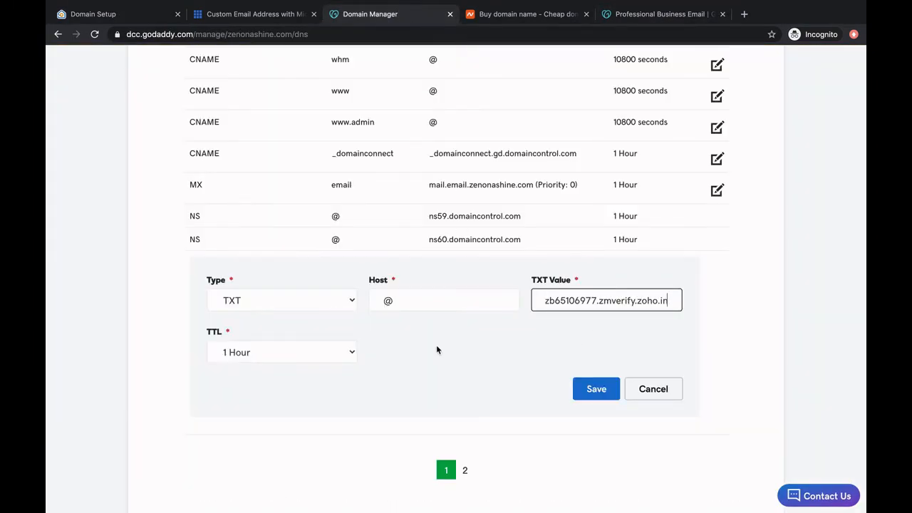
click(336, 355)
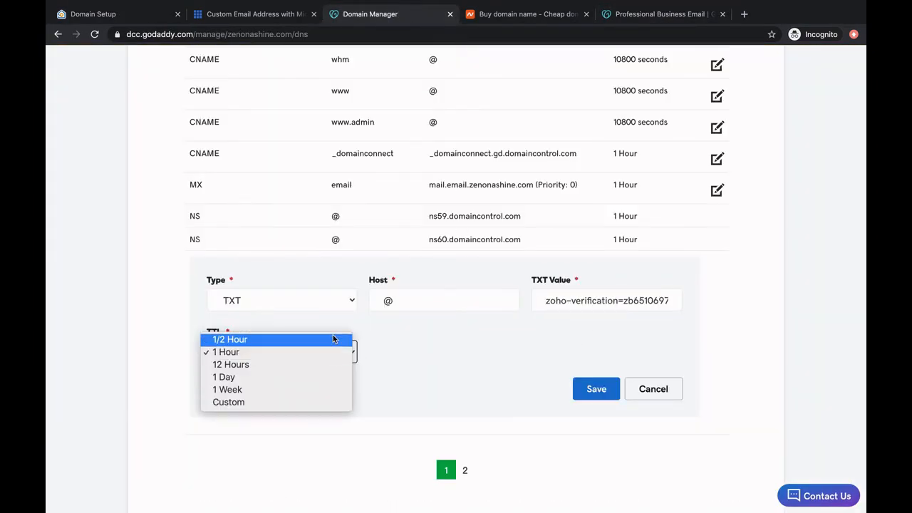
click(333, 340)
click(590, 388)
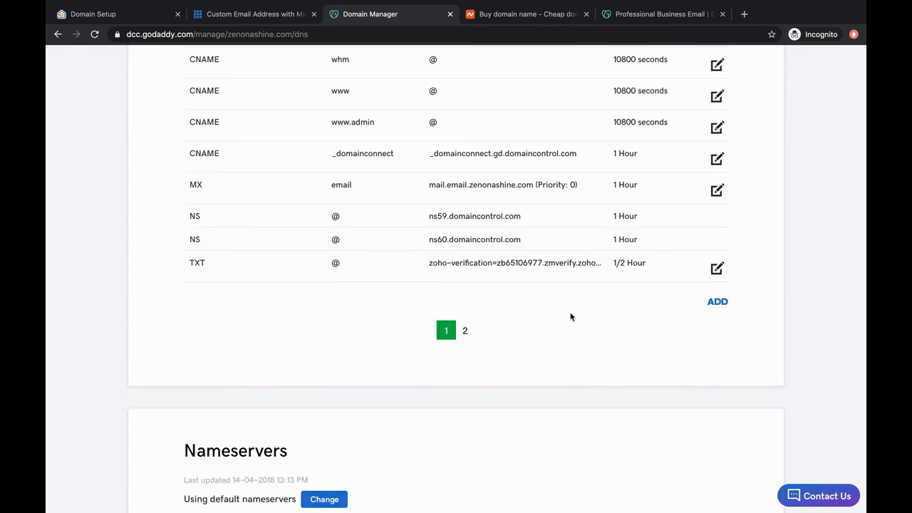
Attempt TXT verification, then recheck the GoDaddy TXT record's @ host and 1/2 Hour TTL.
click(118, 16)
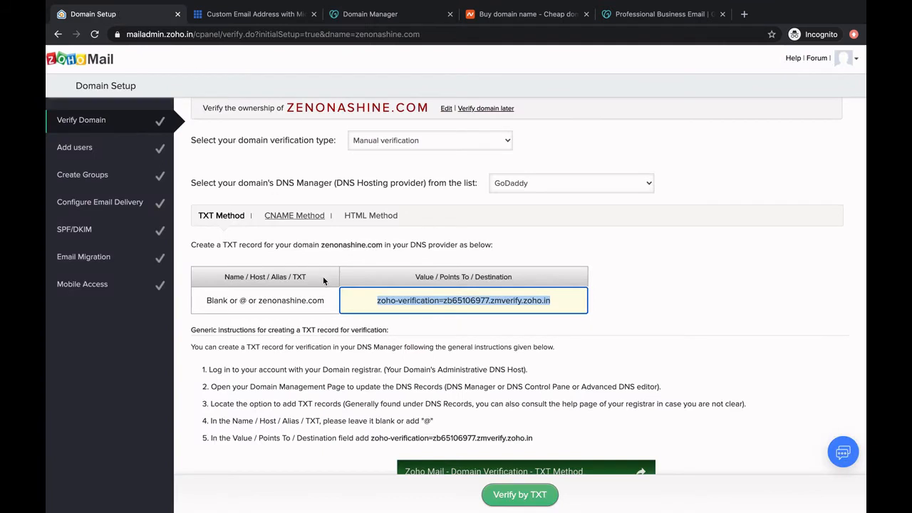
scroll(520, 385, down, 3)
click(535, 500)
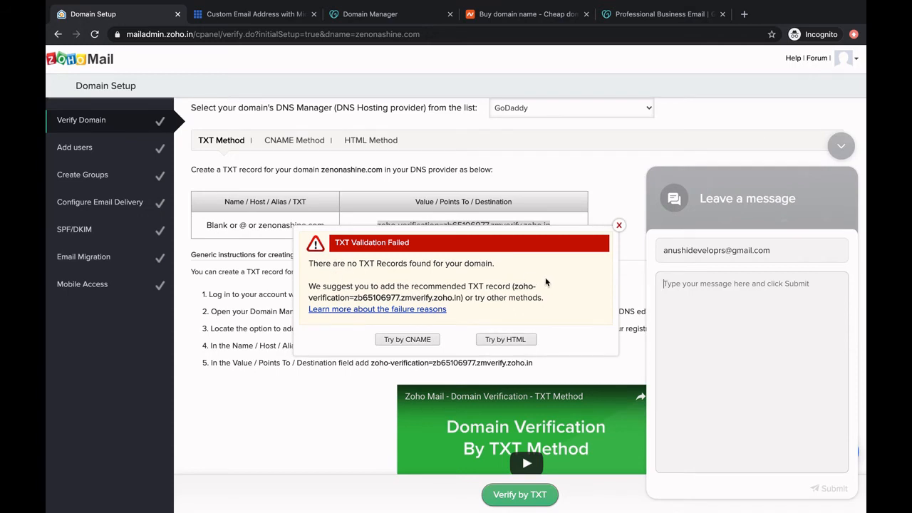
click(356, 14)
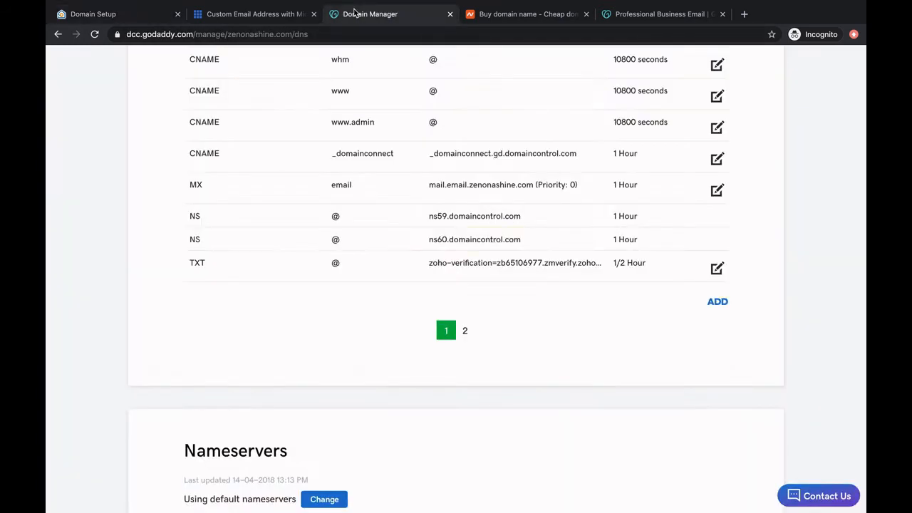
scroll(542, 207, up, 4)
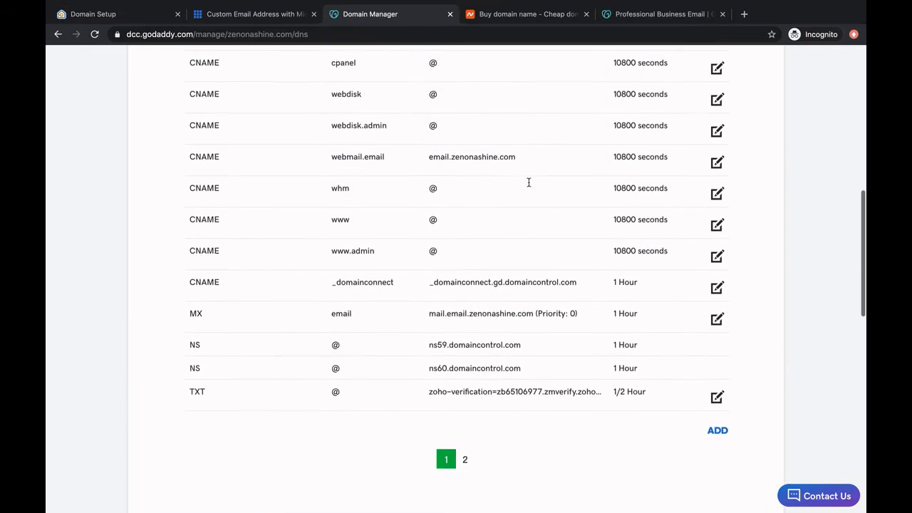
scroll(529, 186, down, 2)
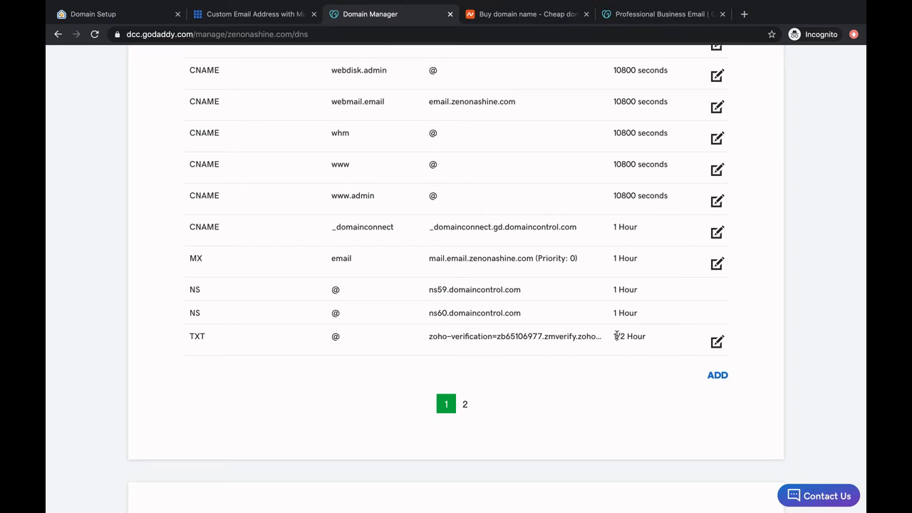
drag(614, 336, 647, 337)
drag(331, 337, 344, 342)
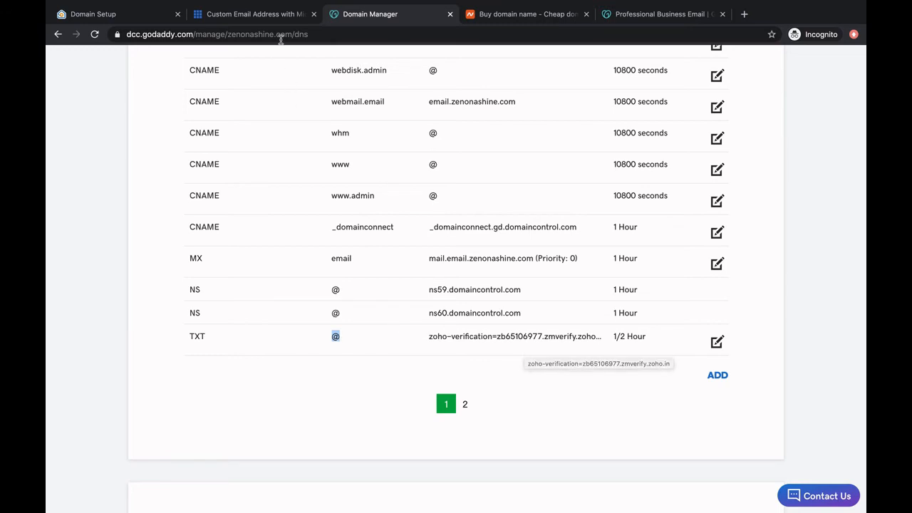
click(140, 19)
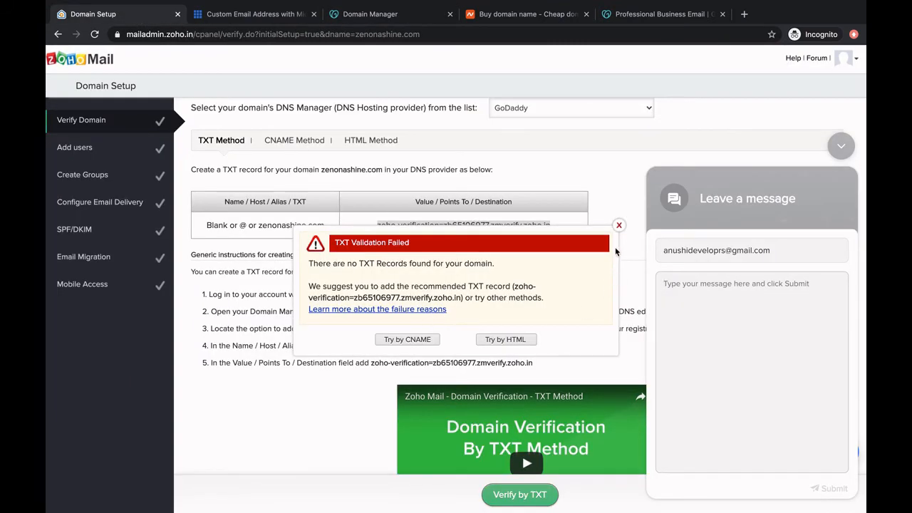
Dismiss the TXT Validation Failed message and rerun Verify by TXT, which succeeds.
click(621, 227)
scroll(453, 362, down, 1)
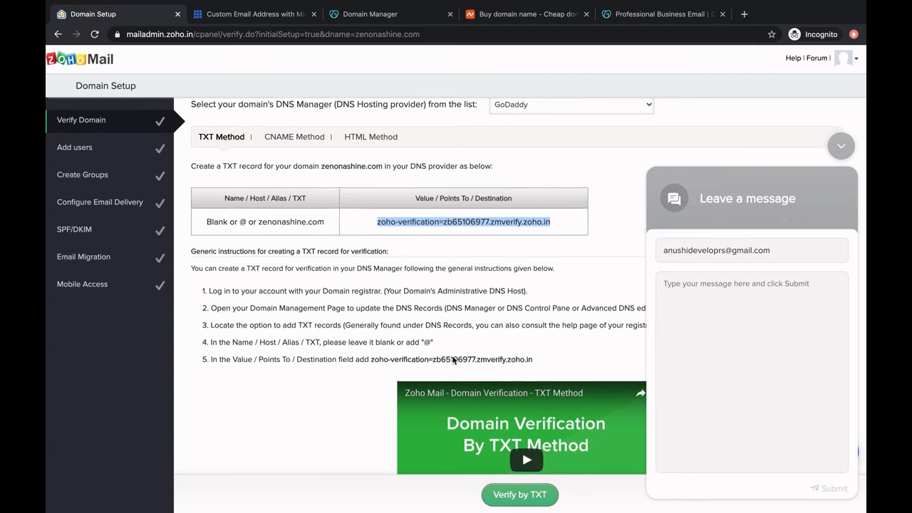
click(841, 147)
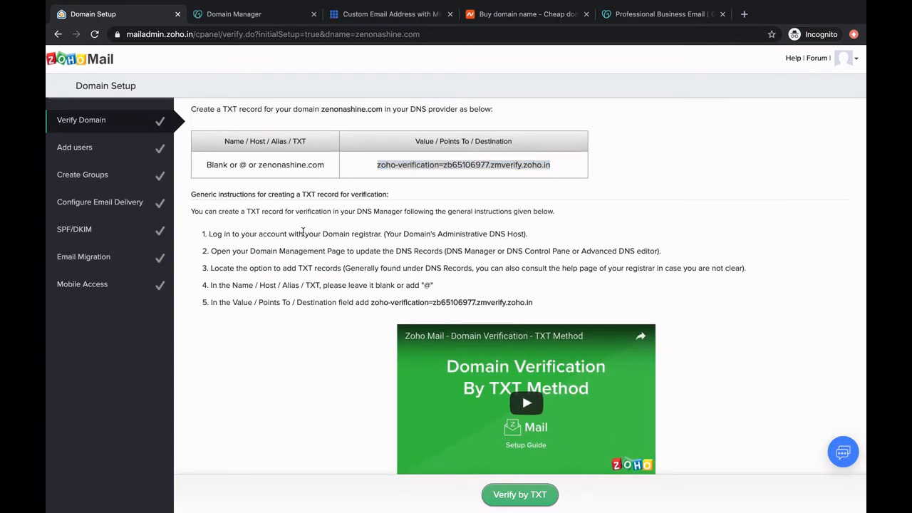
scroll(290, 327, down, 1)
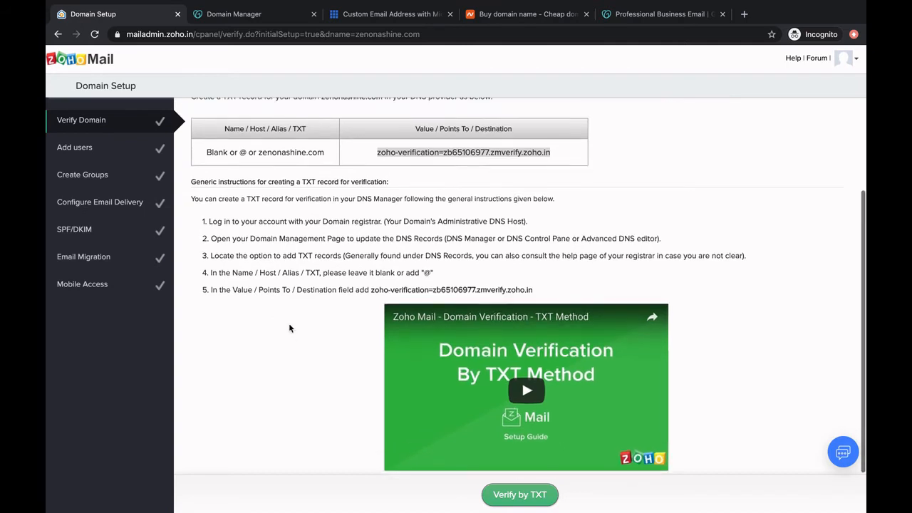
scroll(290, 326, up, 1)
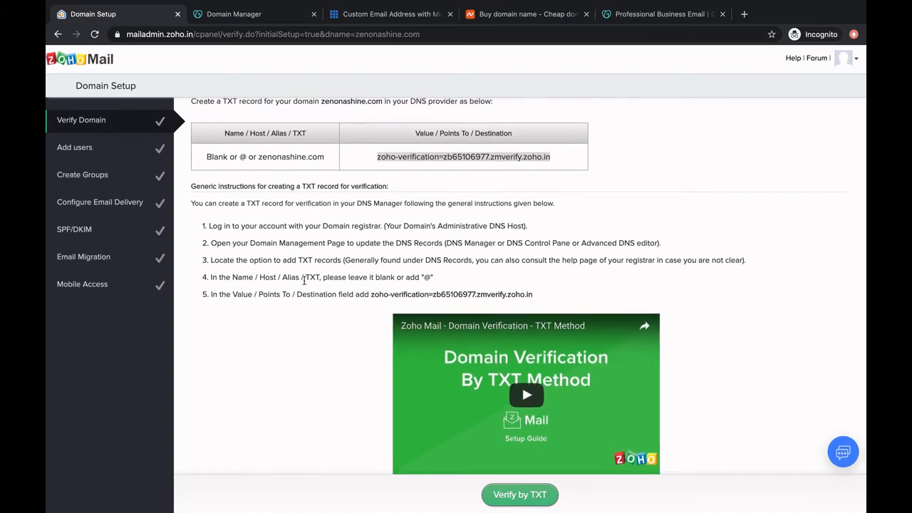
scroll(292, 314, up, 1)
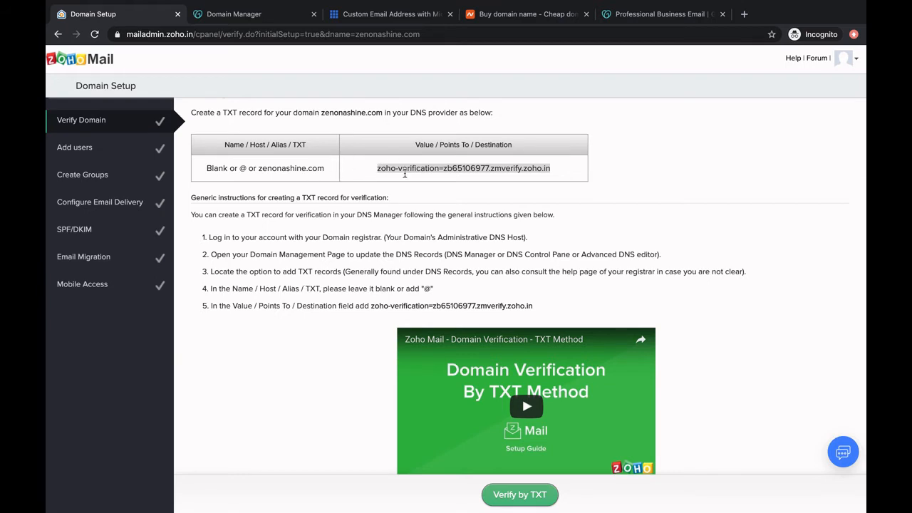
click(273, 17)
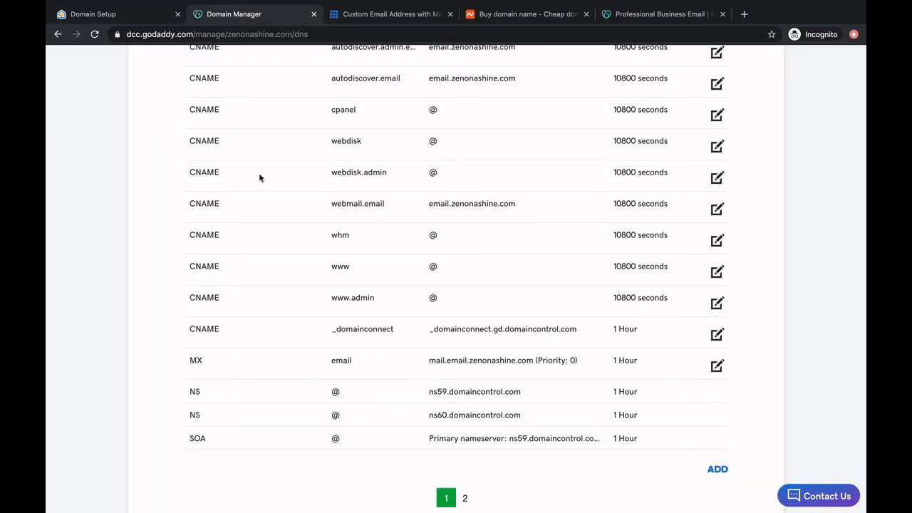
click(125, 15)
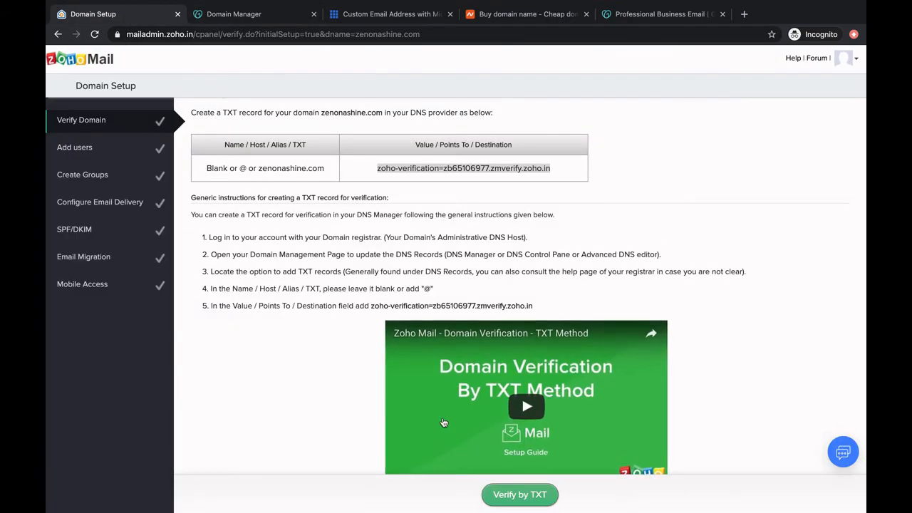
click(526, 499)
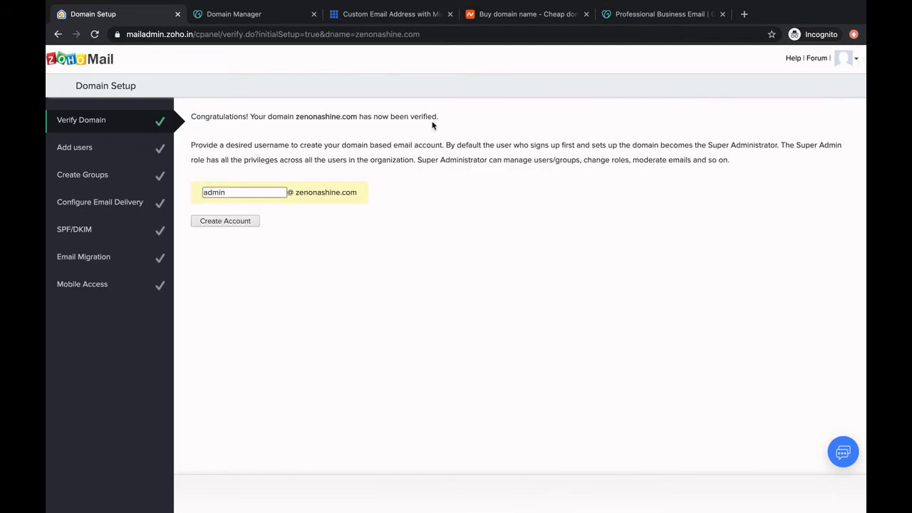
drag(193, 117, 326, 116)
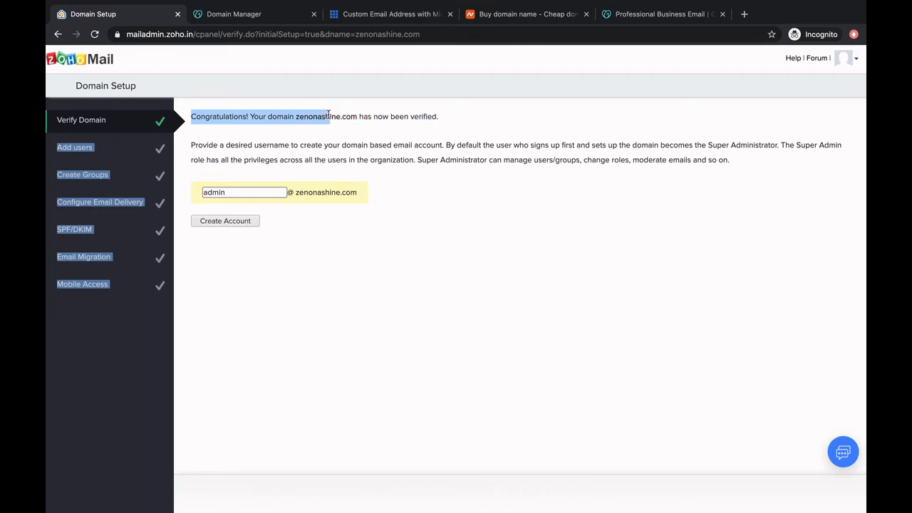
click(318, 154)
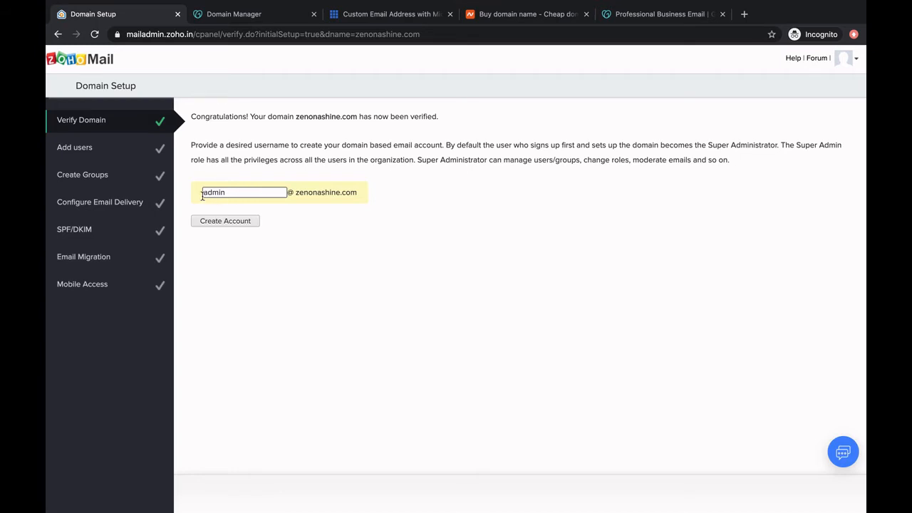
click(239, 193)
click(240, 222)
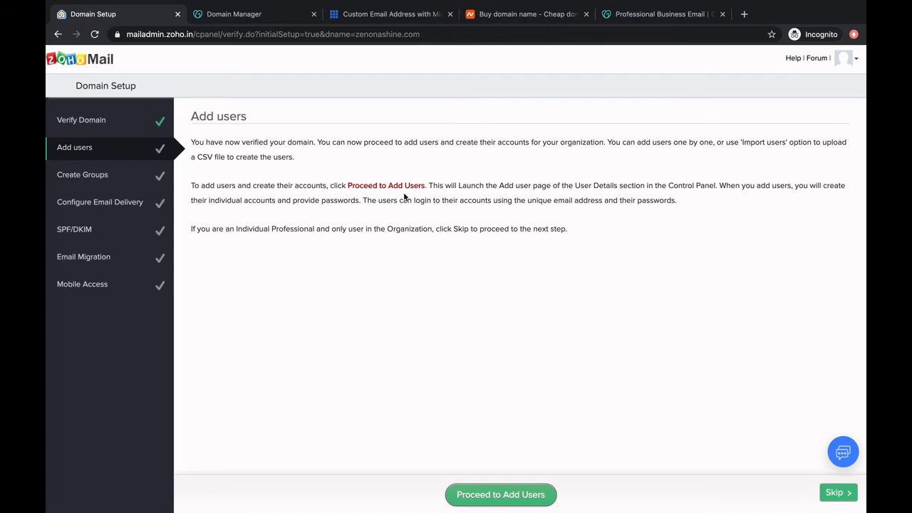
Proceed to Add users and enter the new user's first and last name.
scroll(401, 237, down, 1)
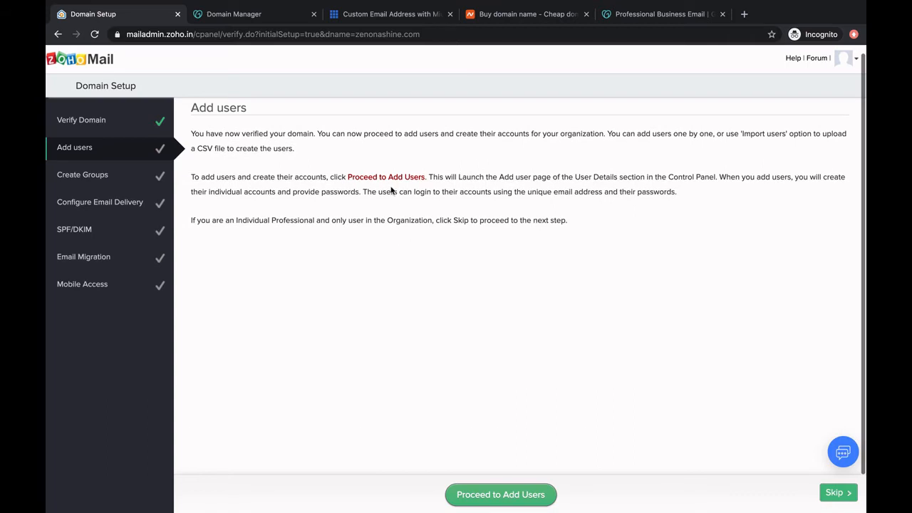
scroll(381, 263, down, 2)
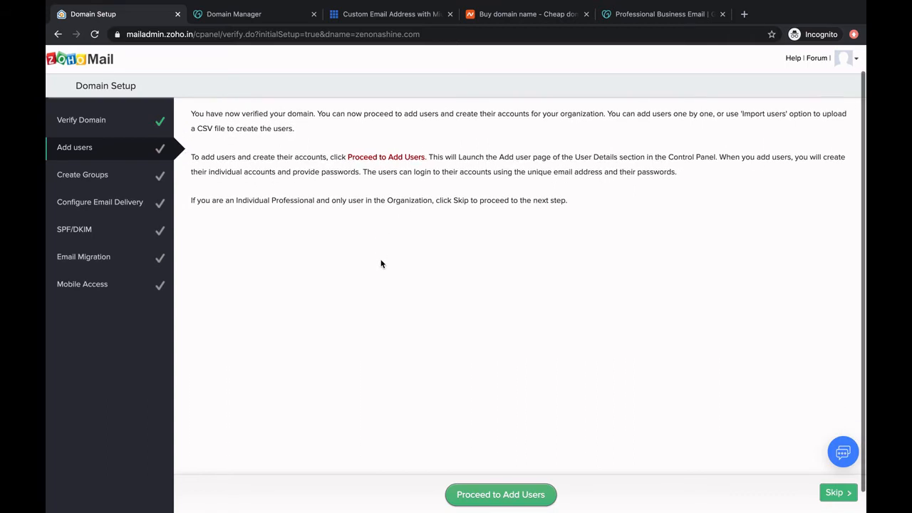
scroll(381, 264, up, 3)
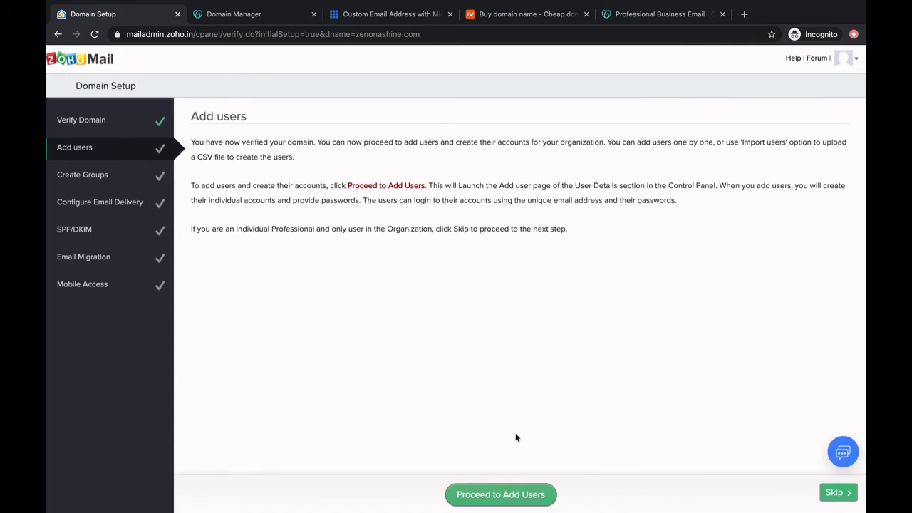
click(503, 494)
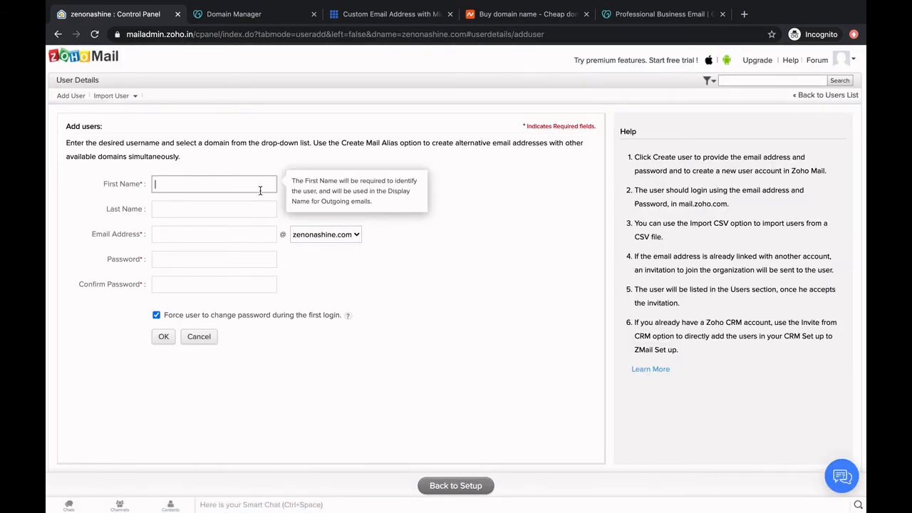
click(226, 207)
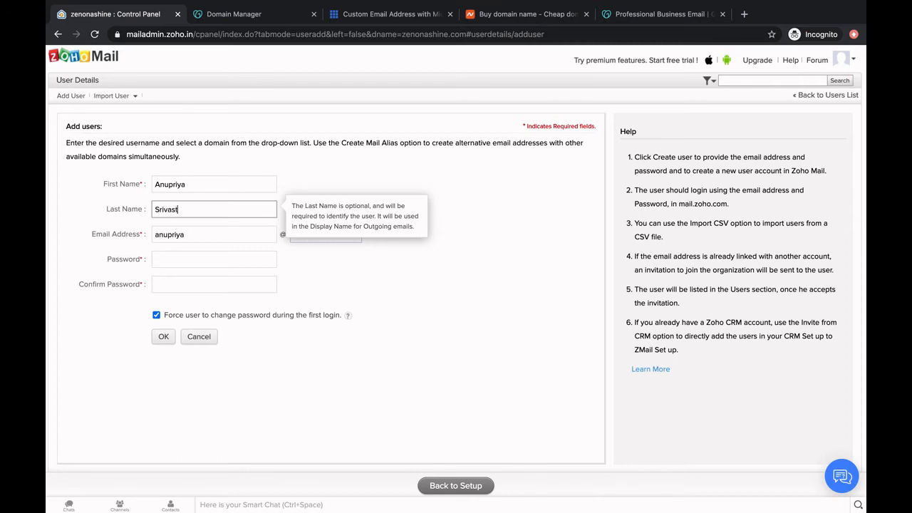
Set and confirm the new user's password, then create the user.
key(Tab)
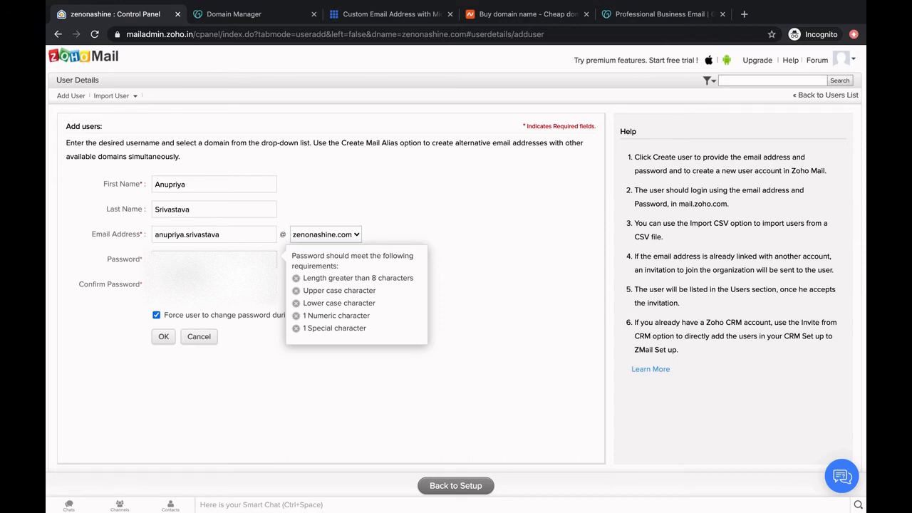
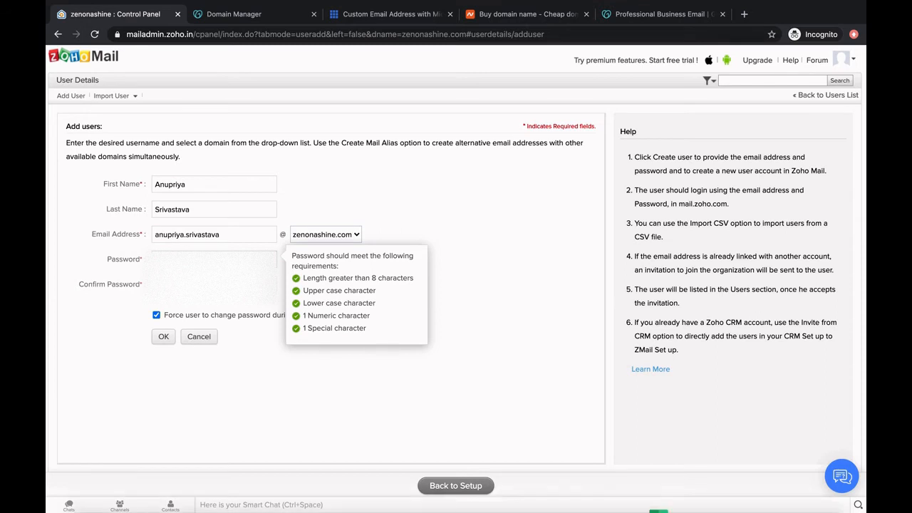
key(BackSpace)
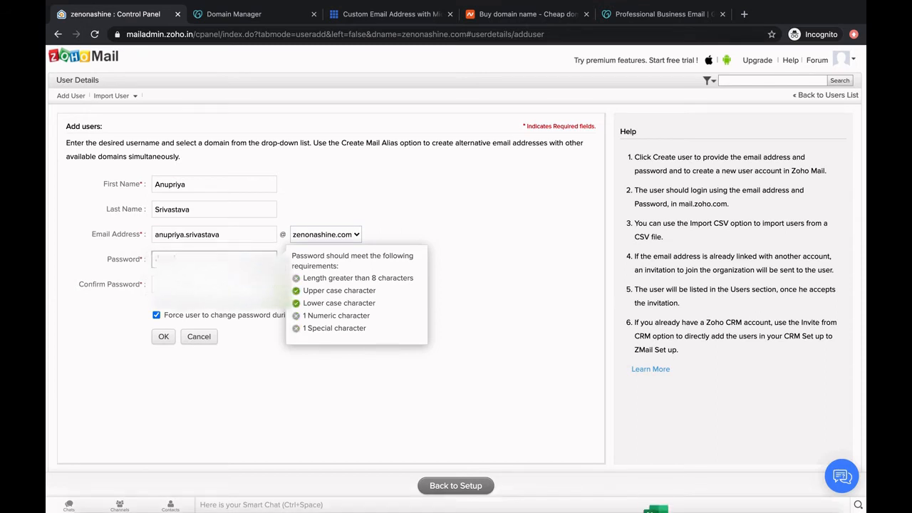
key(Tab)
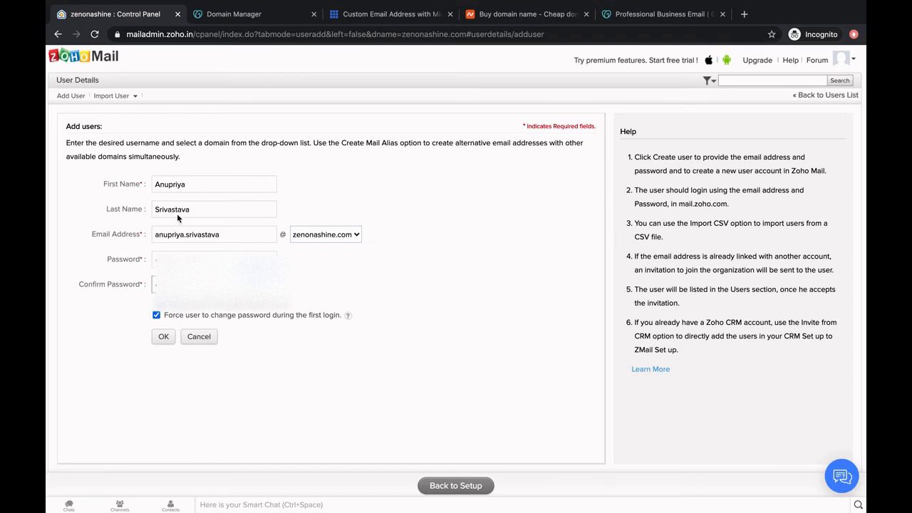
click(165, 339)
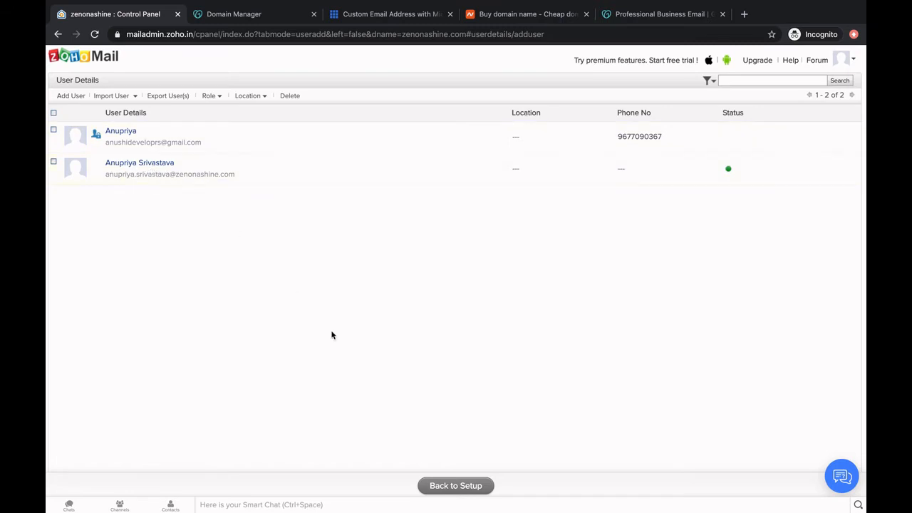
Return to Domain Setup and proceed from the Create Groups step to the Groups page.
click(475, 491)
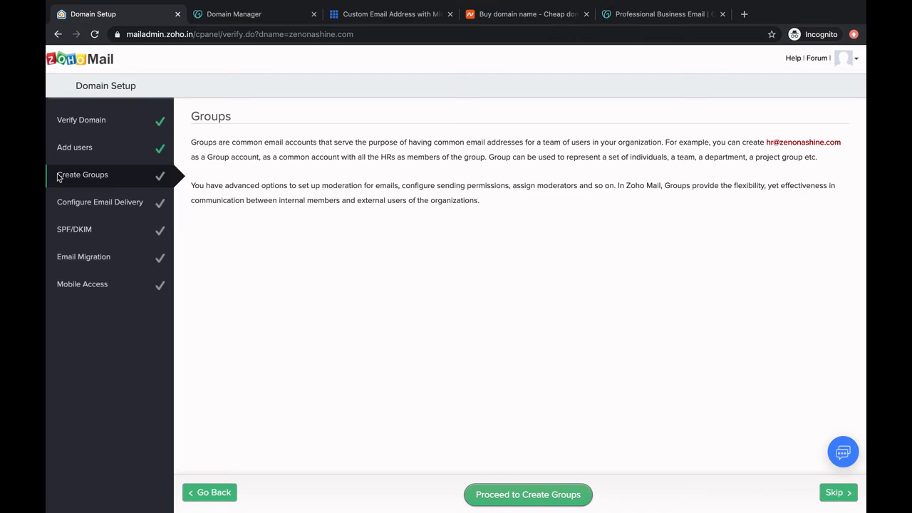
drag(111, 173, 106, 173)
click(241, 233)
click(527, 495)
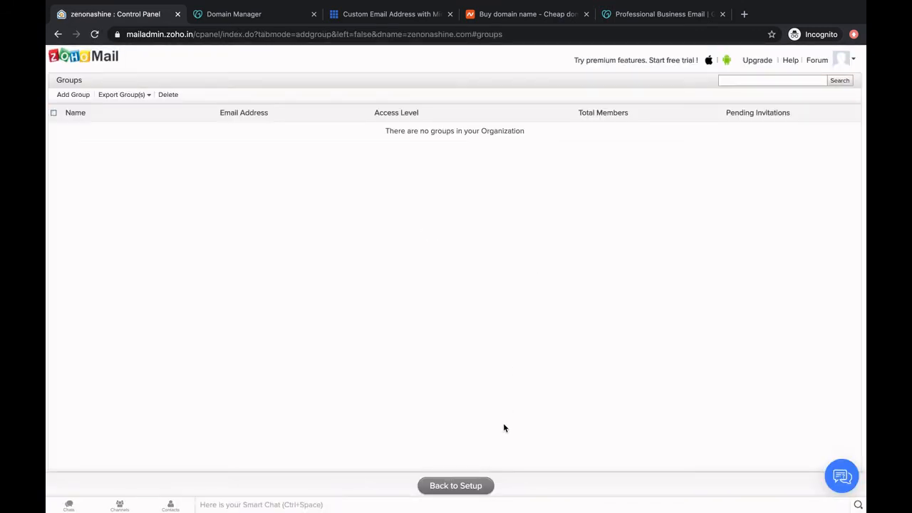
Start a new group named support and fill in its group email address.
click(74, 95)
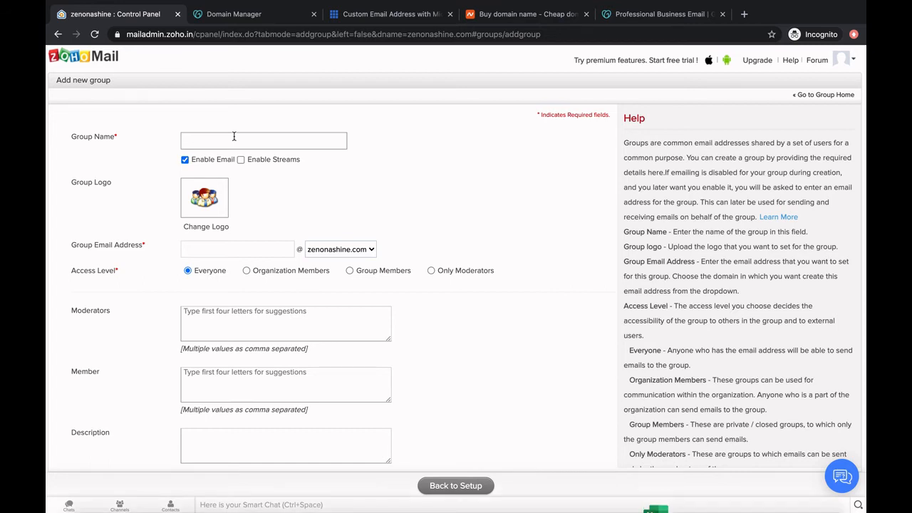
text(d)
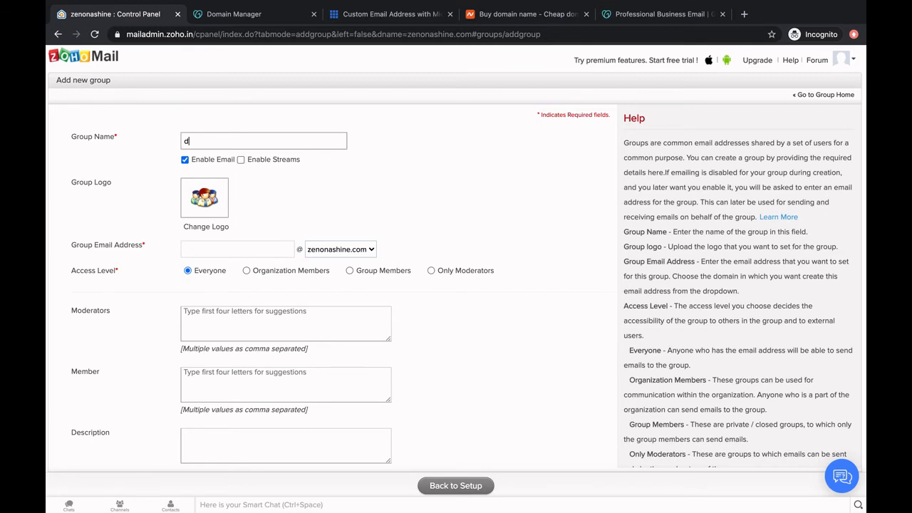
text(evesupport)
scroll(250, 196, down, 1)
scroll(250, 197, up, 1)
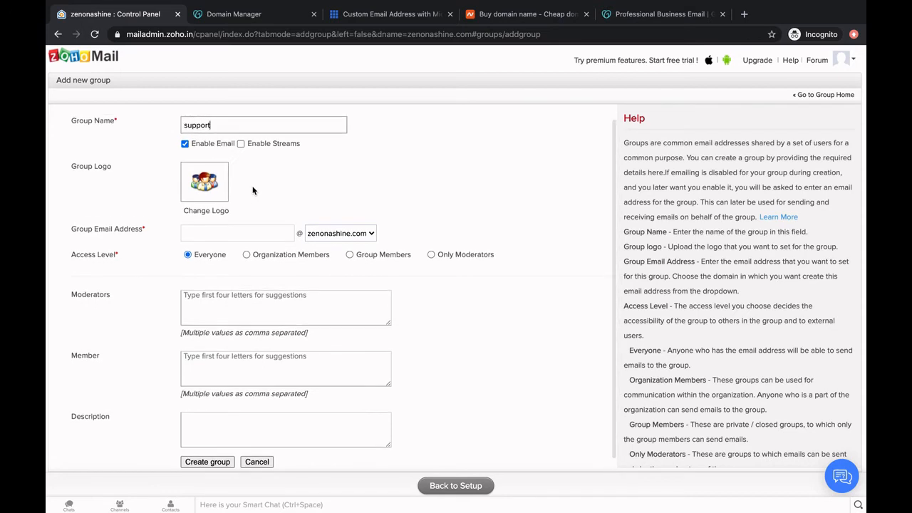
click(234, 233)
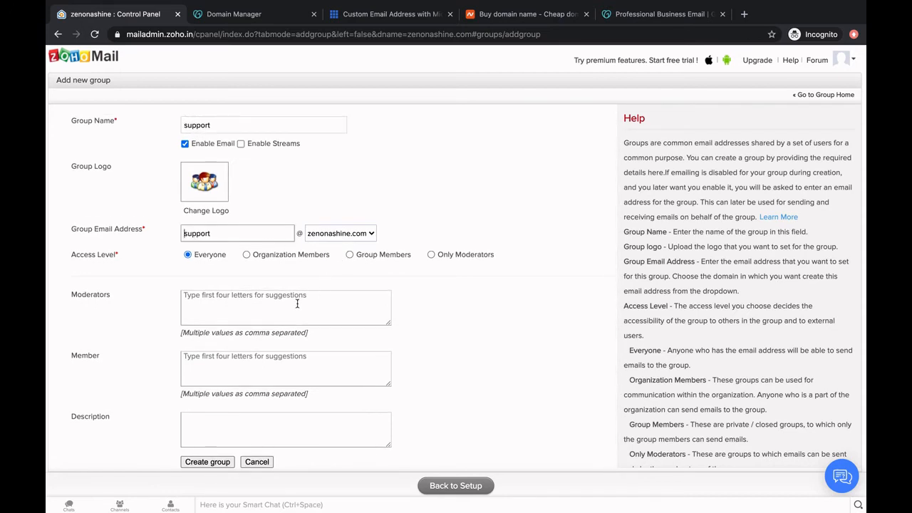
scroll(297, 304, down, 1)
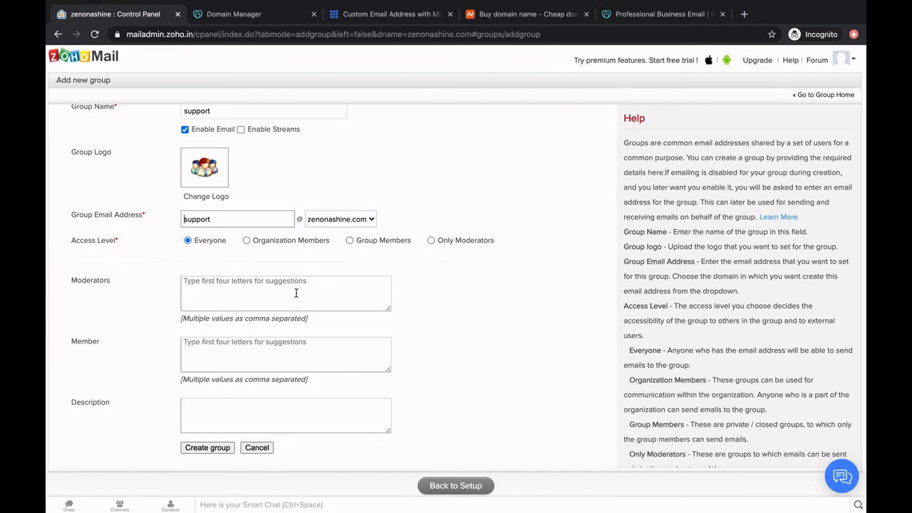
Add the new user and the admin account as group members from the suggestions.
click(272, 342)
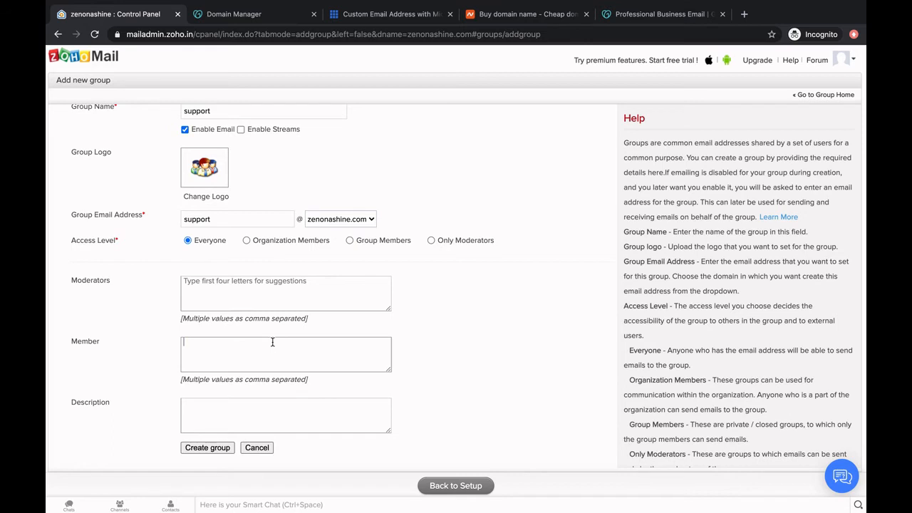
text(anupriy)
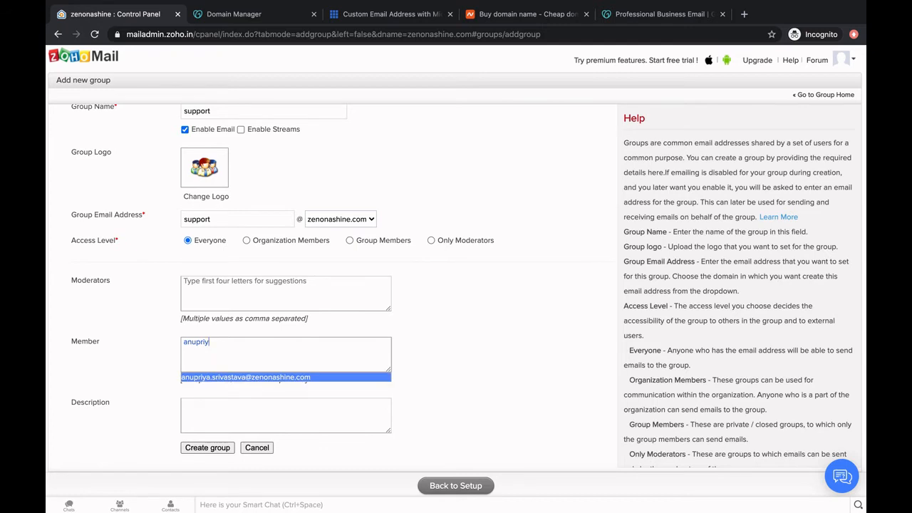
click(260, 376)
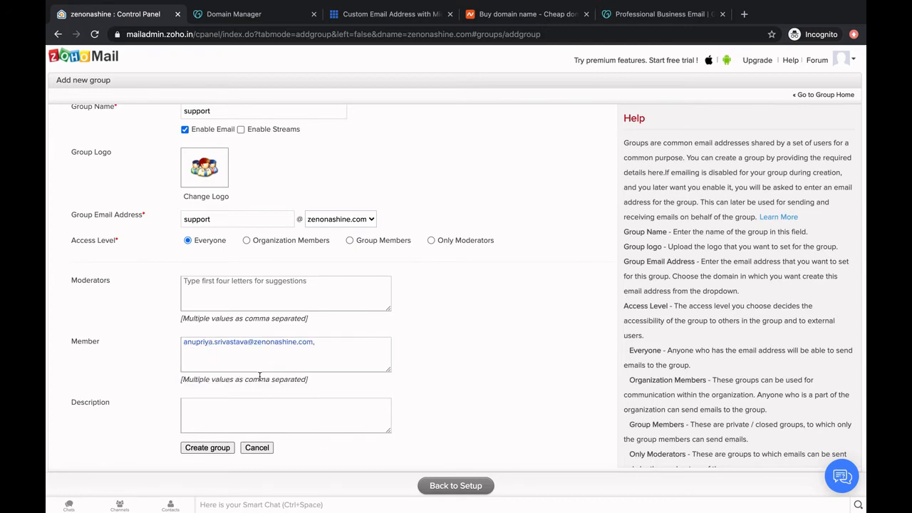
click(329, 343)
key(Return)
text(admin)
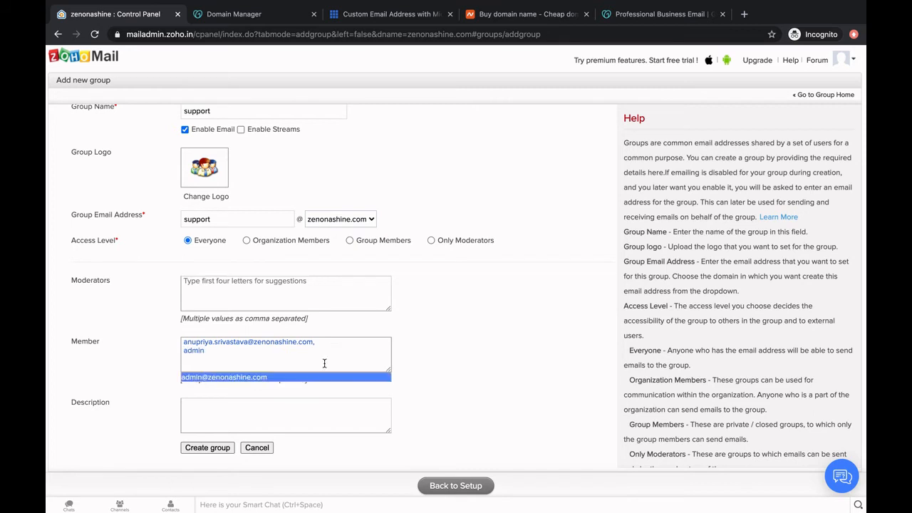
click(304, 378)
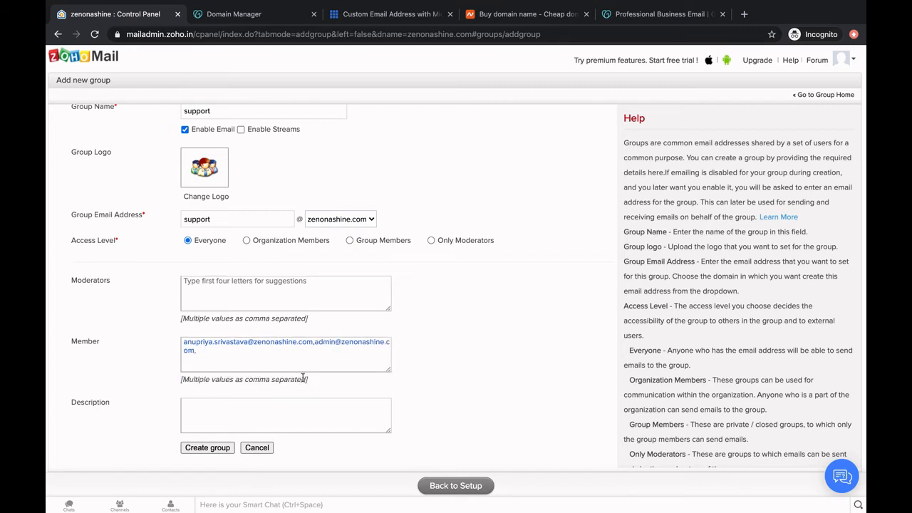
Give the group the description 'Support Group' and create it.
click(223, 415)
text(Sup)
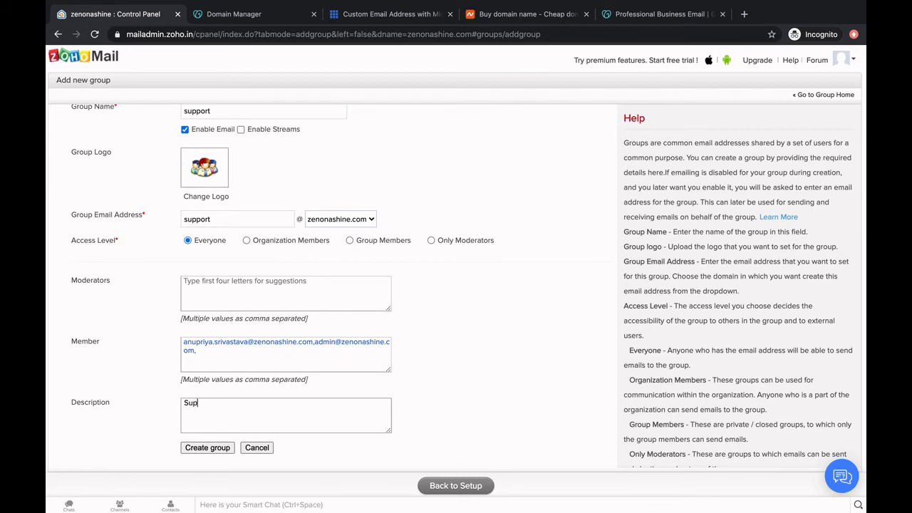
text(port Group)
key(Tab)
key(Return)
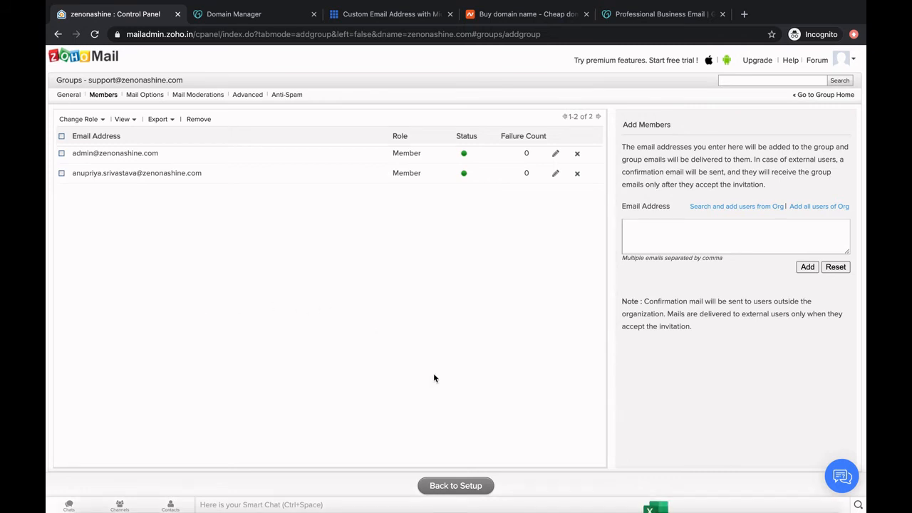
Return to Configure Email Delivery, review Zoho's three MX records, then go to GoDaddy DNS.
click(453, 487)
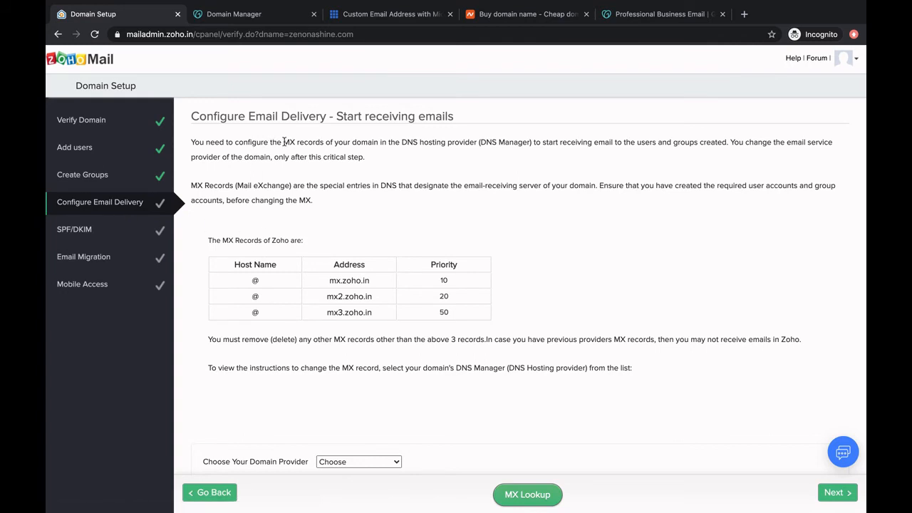
drag(284, 142, 326, 143)
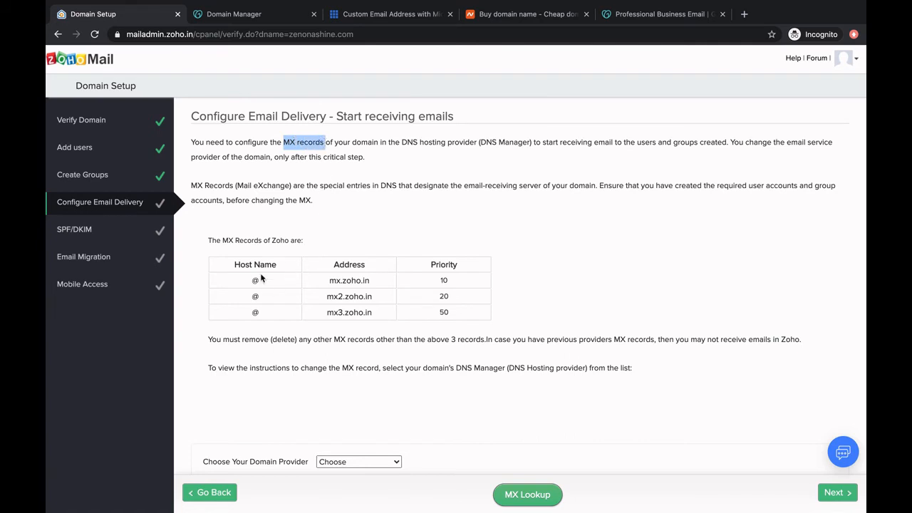
scroll(261, 276, down, 1)
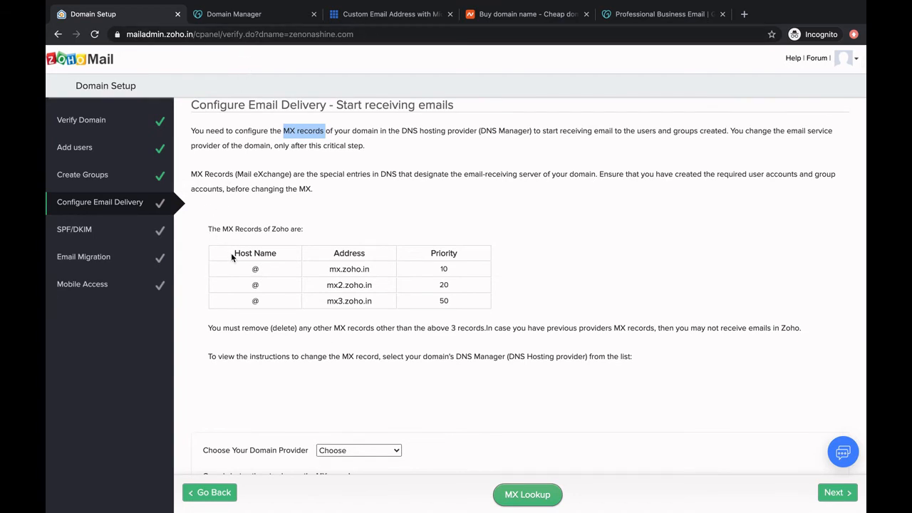
click(207, 234)
drag(207, 234, 262, 230)
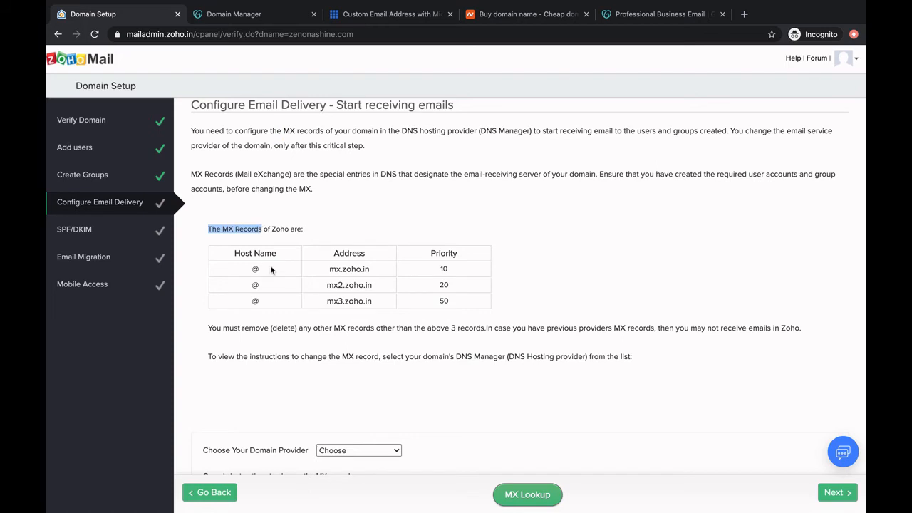
scroll(267, 268, down, 1)
click(261, 263)
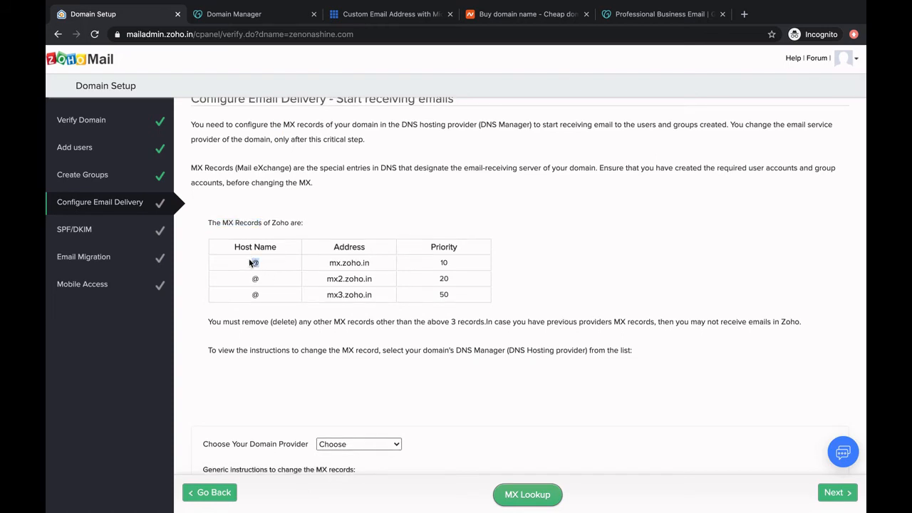
click(247, 14)
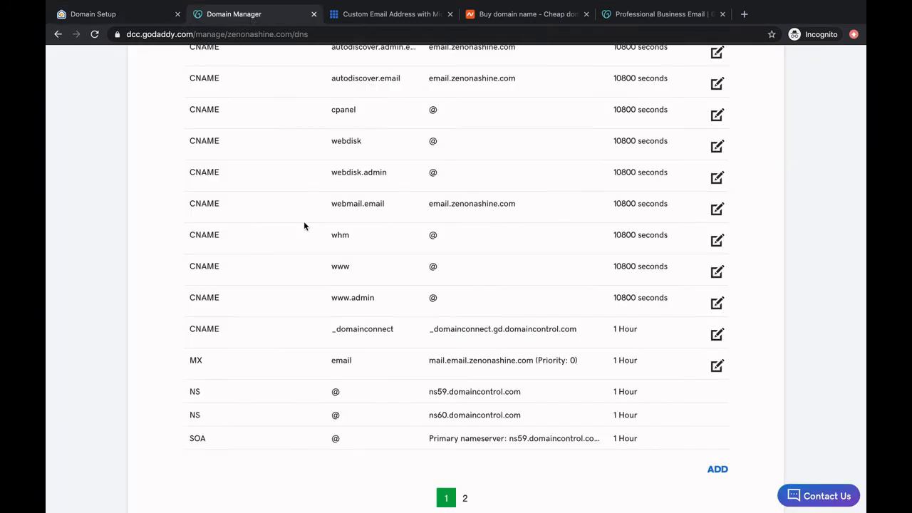
Add a new MX-type DNS record with host @ in GoDaddy.
scroll(304, 225, down, 3)
click(716, 277)
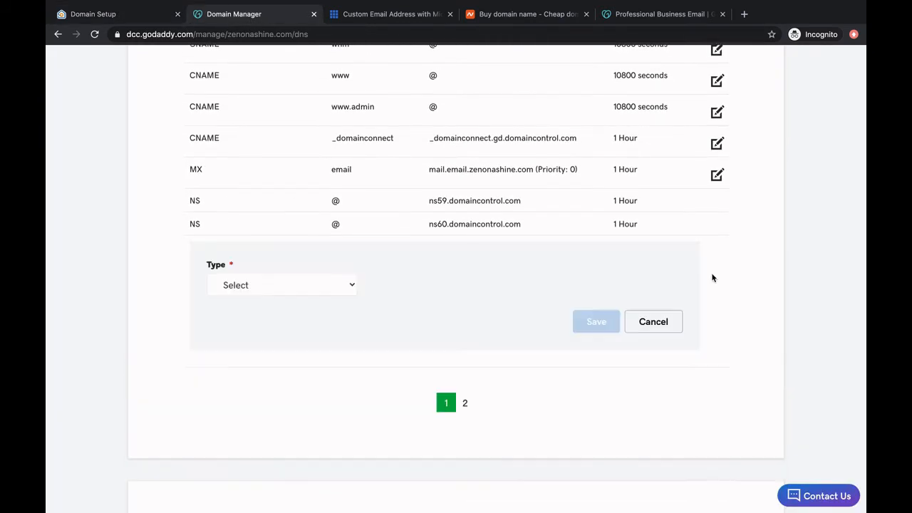
click(285, 289)
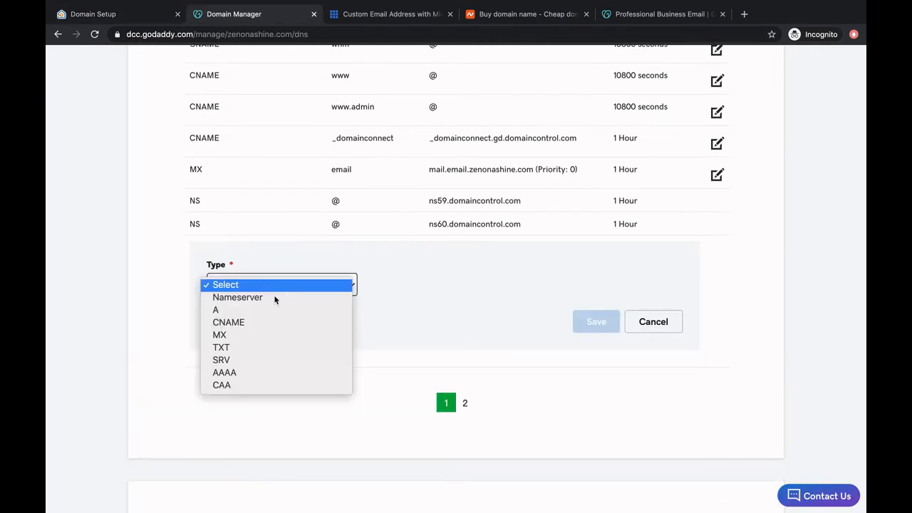
click(247, 335)
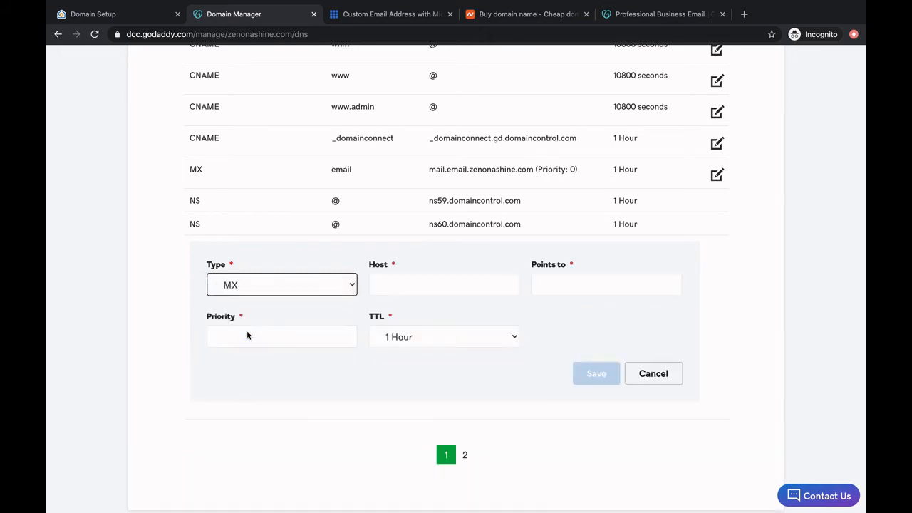
click(415, 284)
text(@)
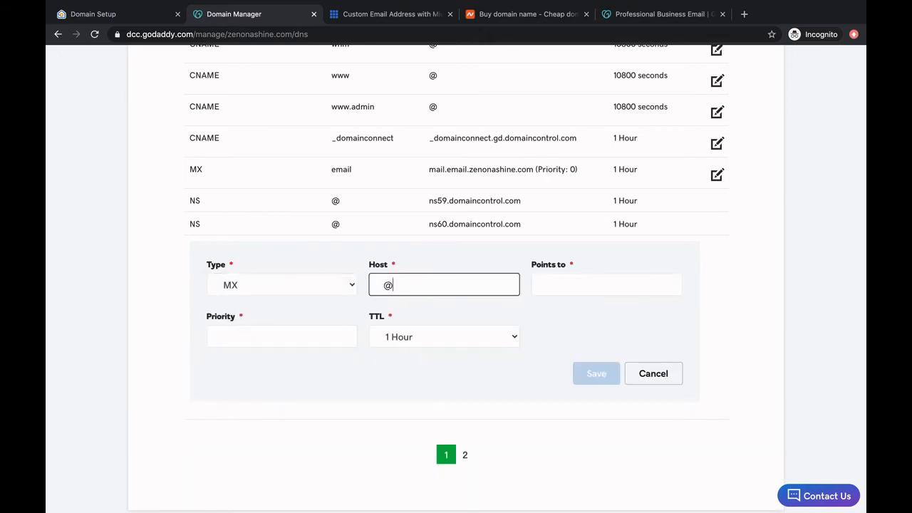
click(587, 286)
Point the record to mx.zoho.in with priority 10 and save it.
click(134, 27)
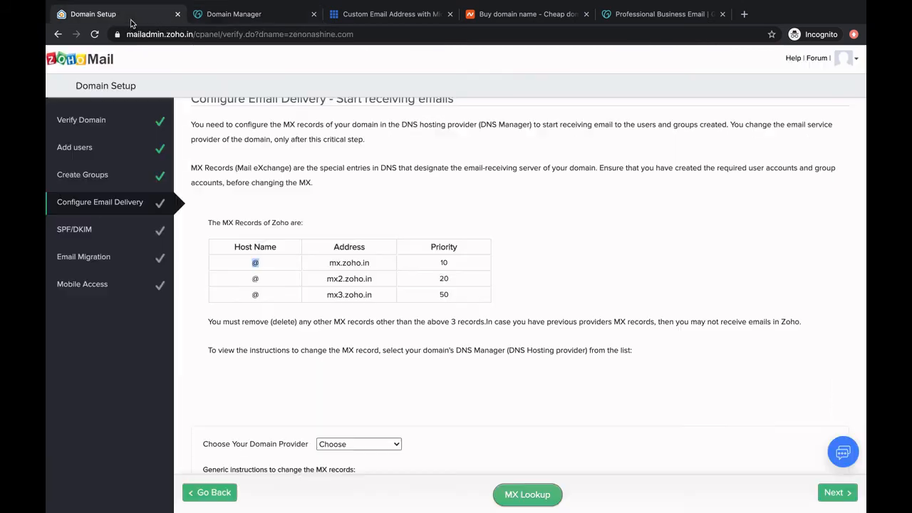
drag(329, 264, 376, 266)
key(super+c)
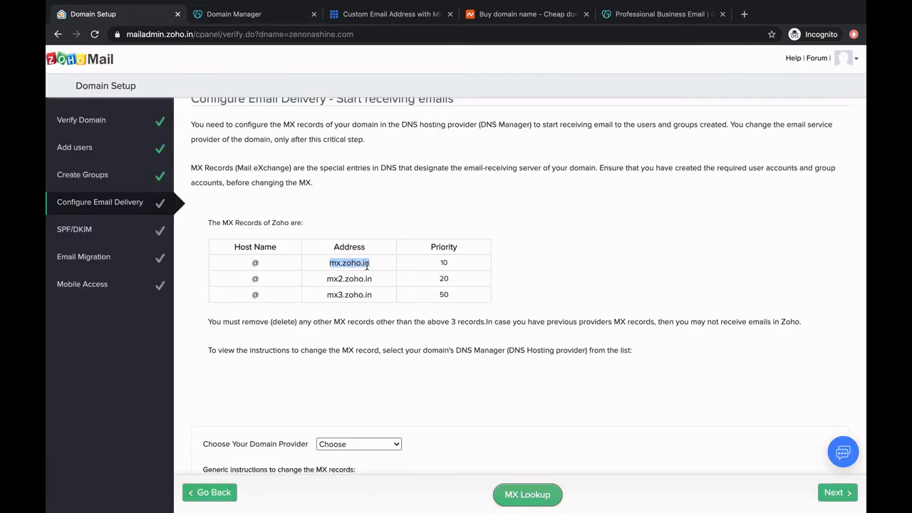
click(285, 15)
key(super+v)
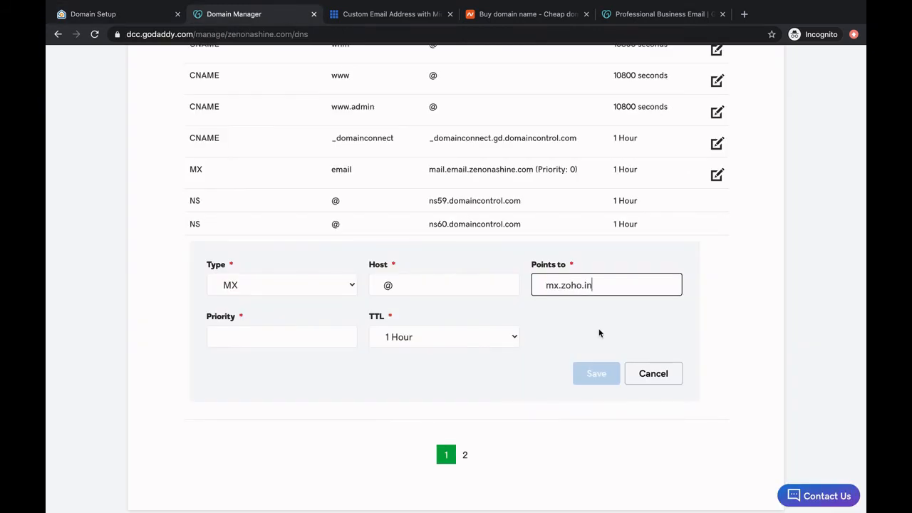
click(297, 337)
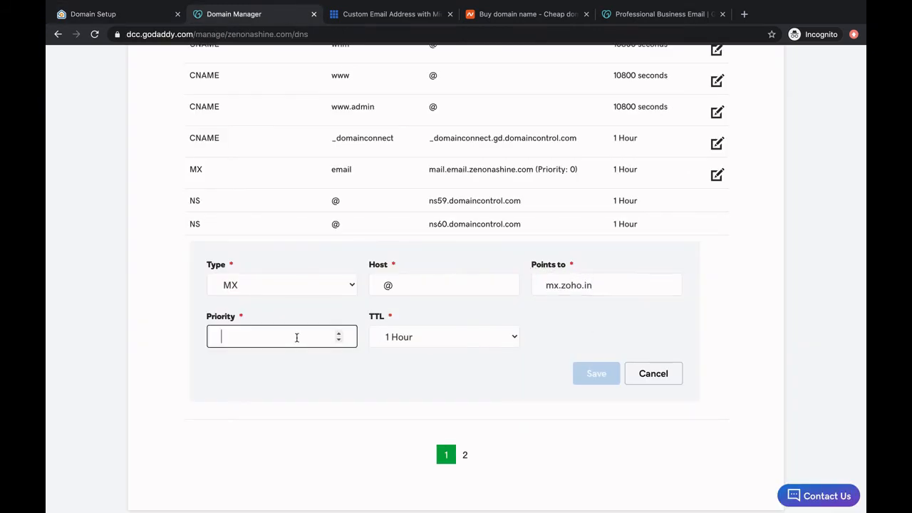
click(110, 15)
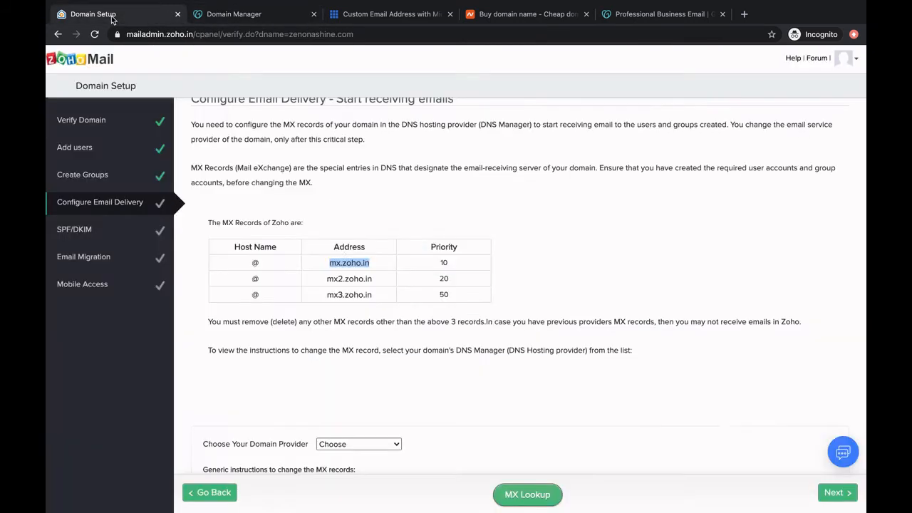
click(278, 22)
text(10)
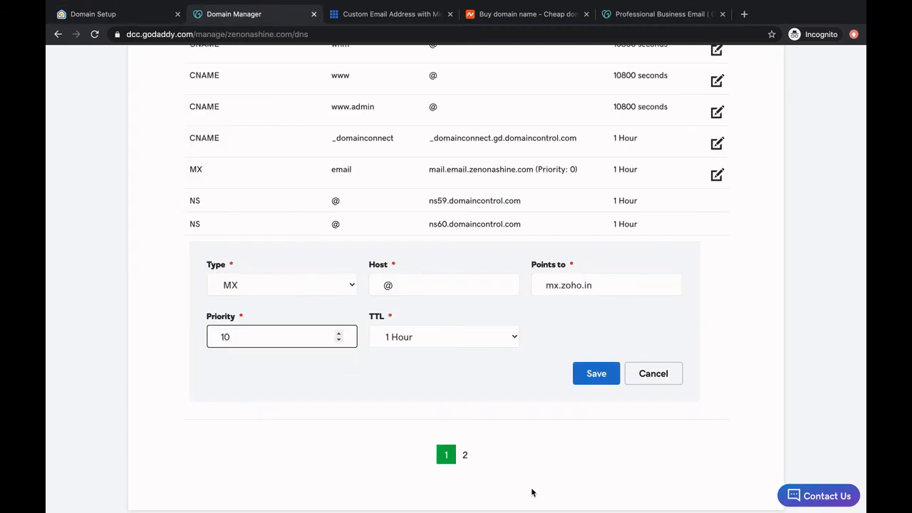
click(596, 375)
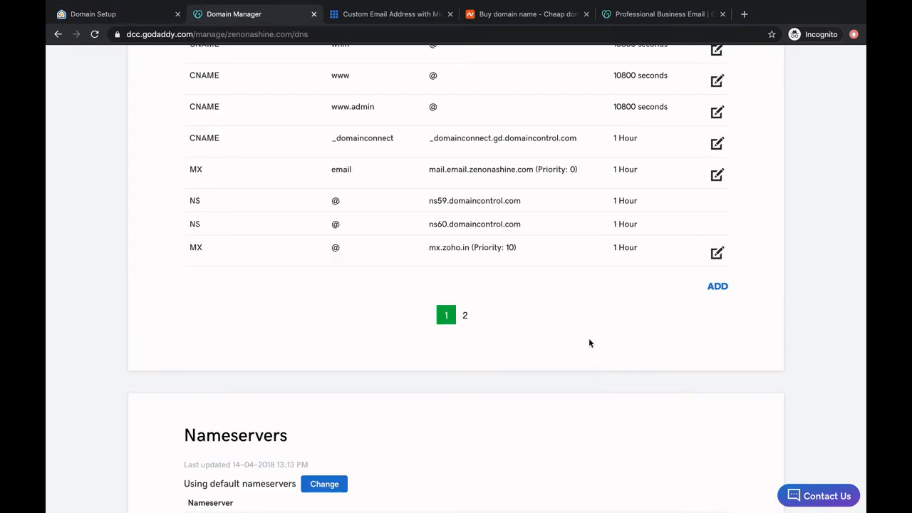
Add a second MX-type DNS record with host @.
click(718, 286)
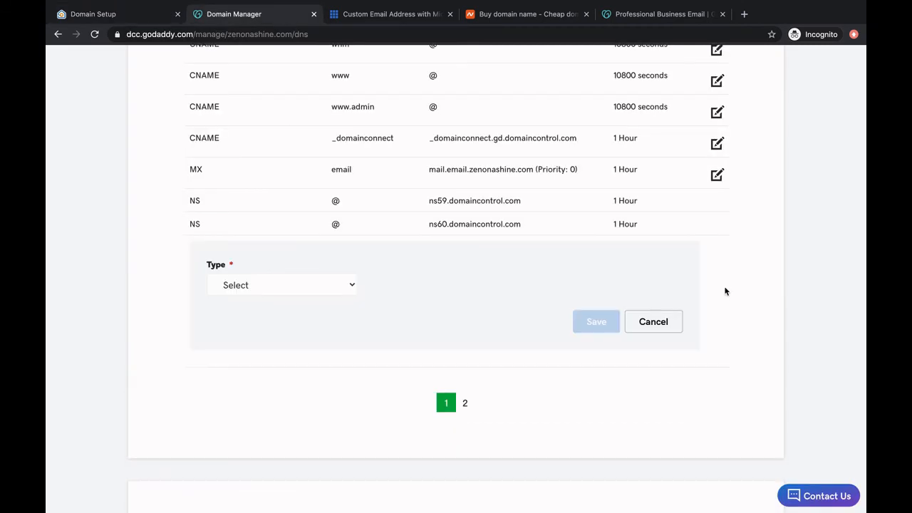
click(295, 289)
click(270, 340)
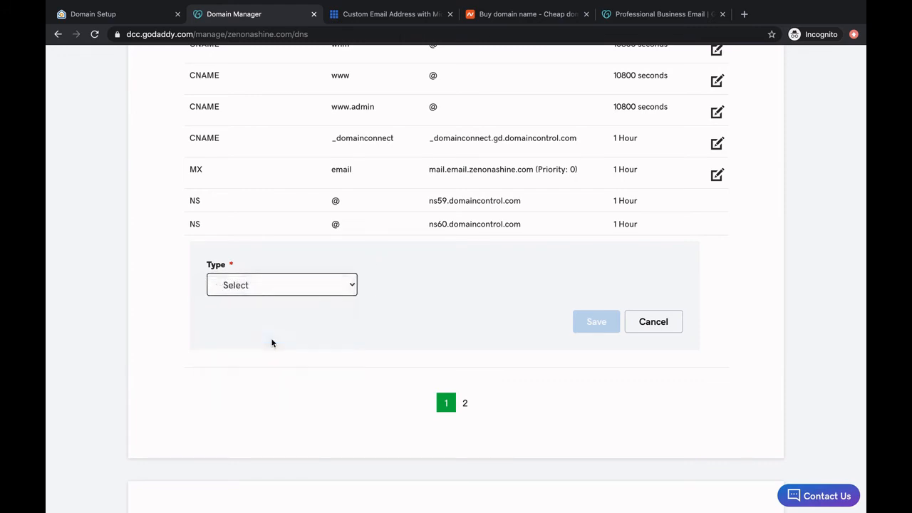
click(410, 284)
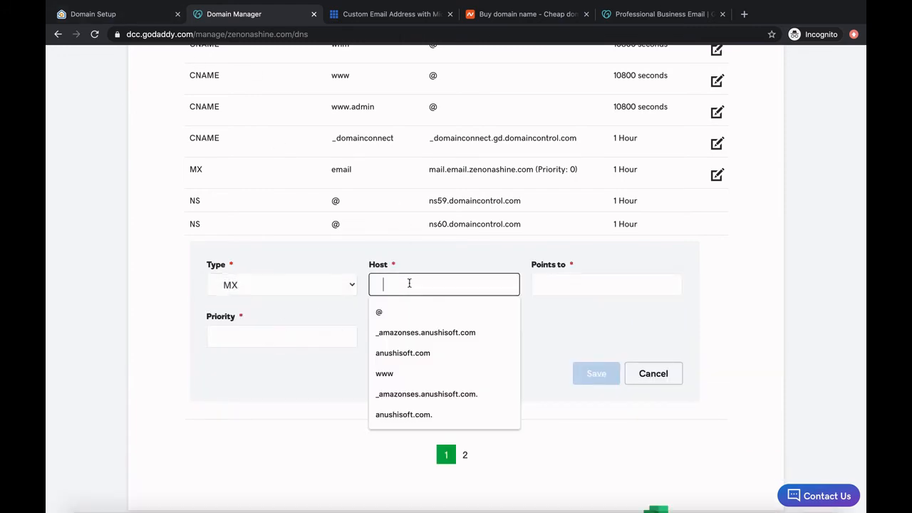
text(@)
click(559, 293)
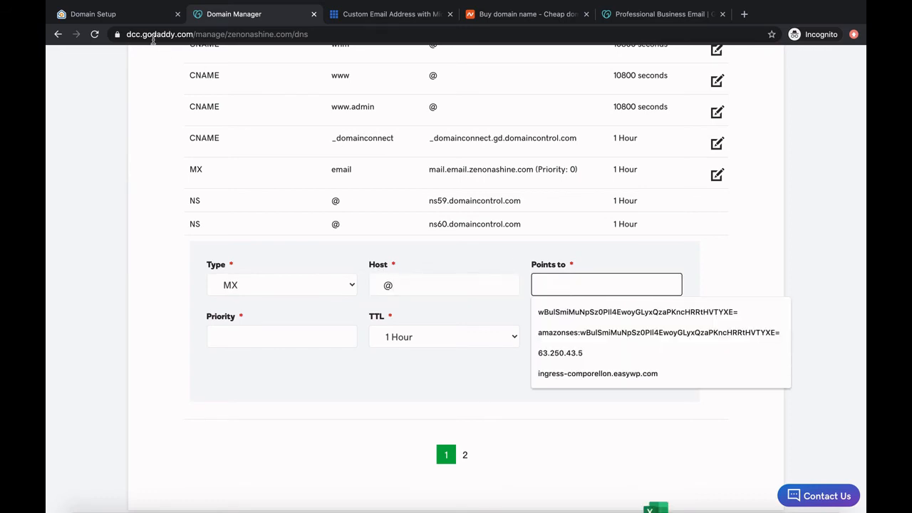
Point it to mx2.zoho.in with priority 20, save, and select mx3.zoho.in in Zoho's table.
click(135, 17)
drag(327, 279, 372, 281)
key(ctrl+c)
click(236, 16)
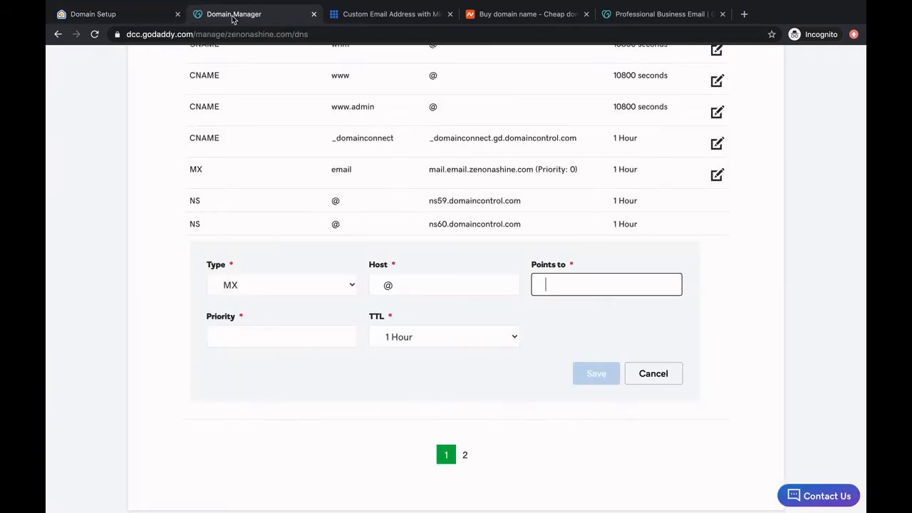
key(ctrl+v)
click(259, 336)
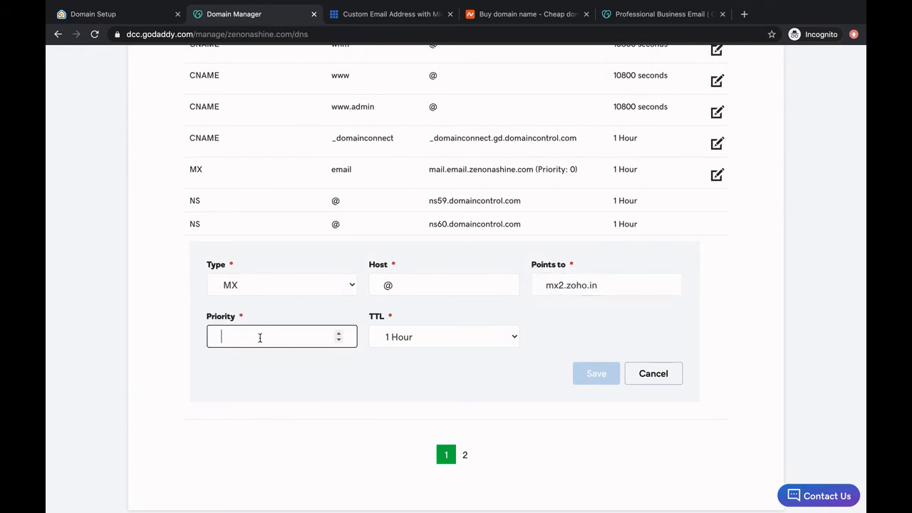
text(20)
click(597, 375)
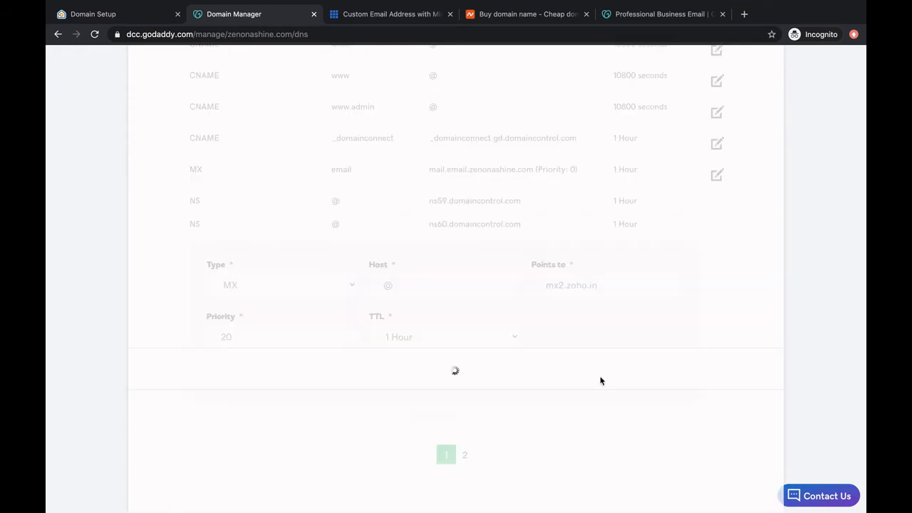
click(108, 17)
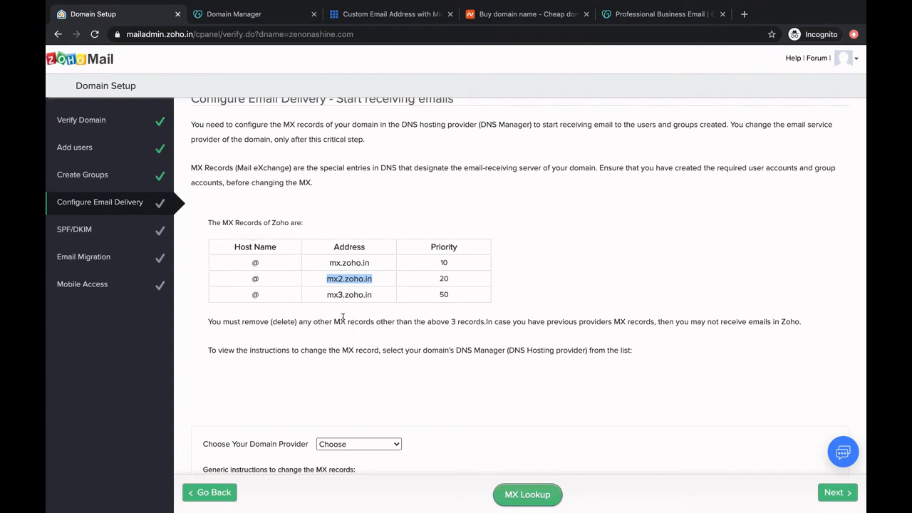
drag(326, 294, 369, 296)
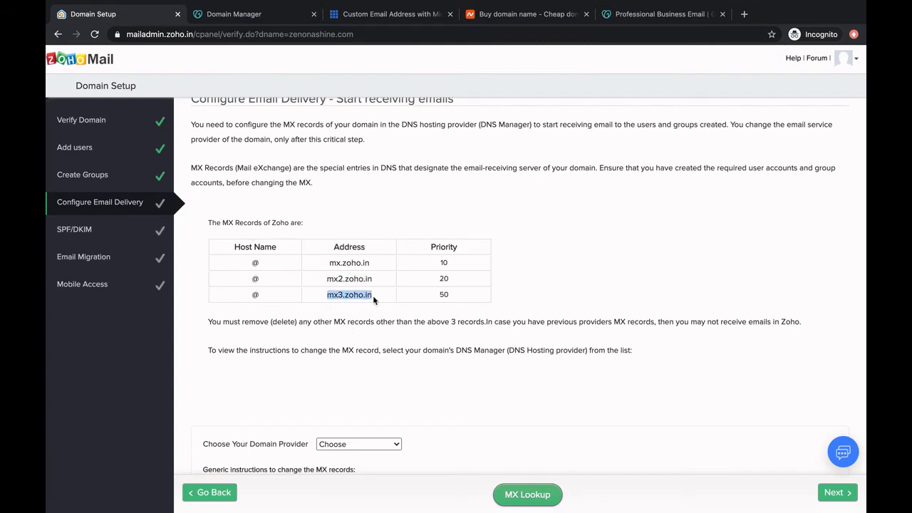
Add a third MX record: host @ pointing to mx3.zoho.in with priority 50.
click(242, 20)
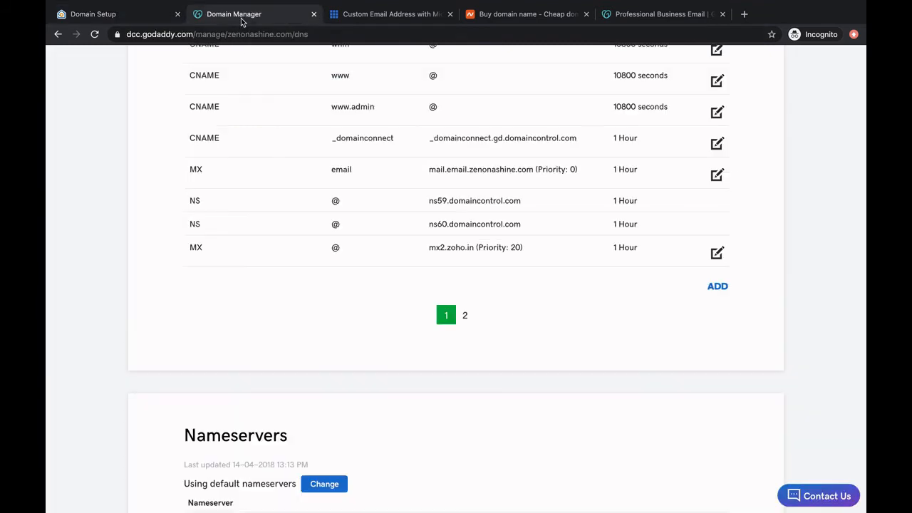
click(718, 287)
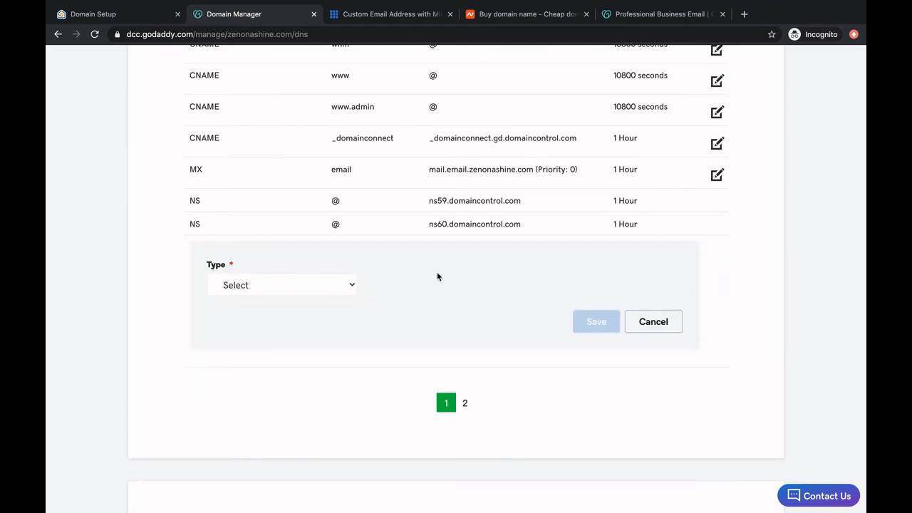
click(317, 288)
click(294, 336)
click(468, 278)
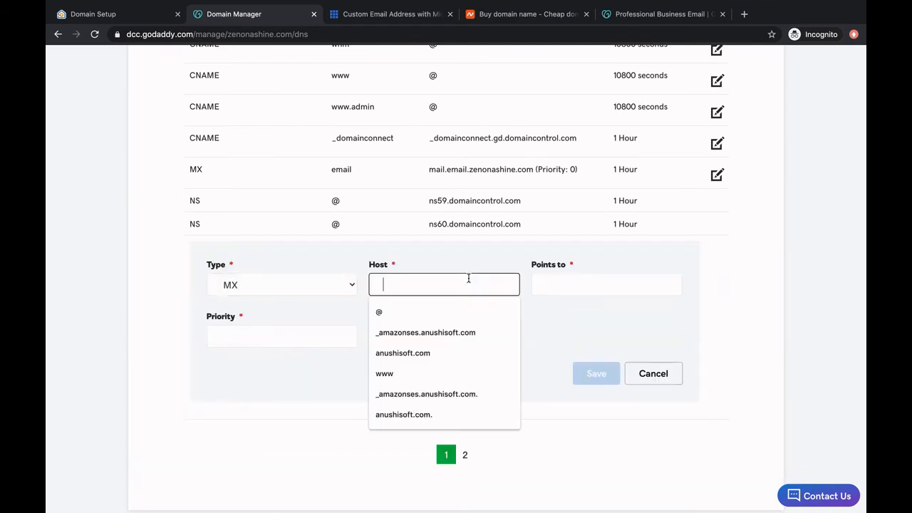
text(@)
click(599, 285)
text(mx3.zoho.in)
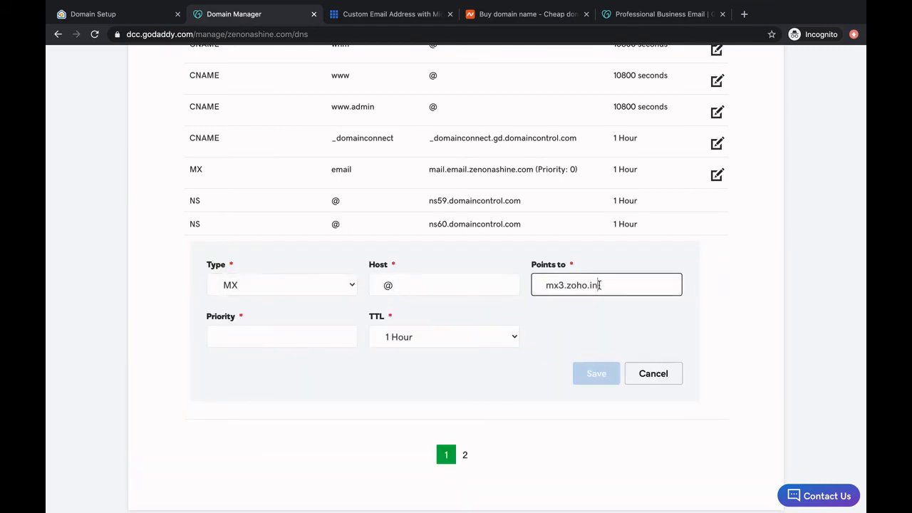
click(315, 328)
text(50)
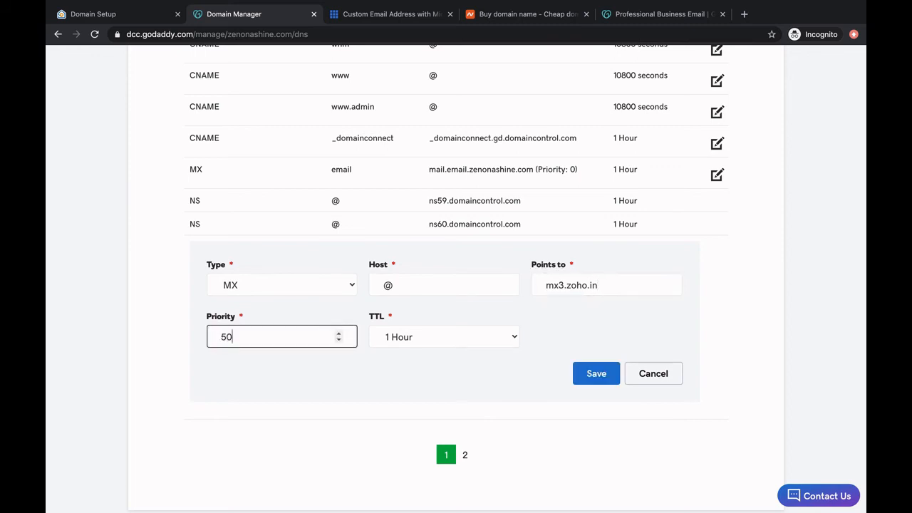
click(591, 374)
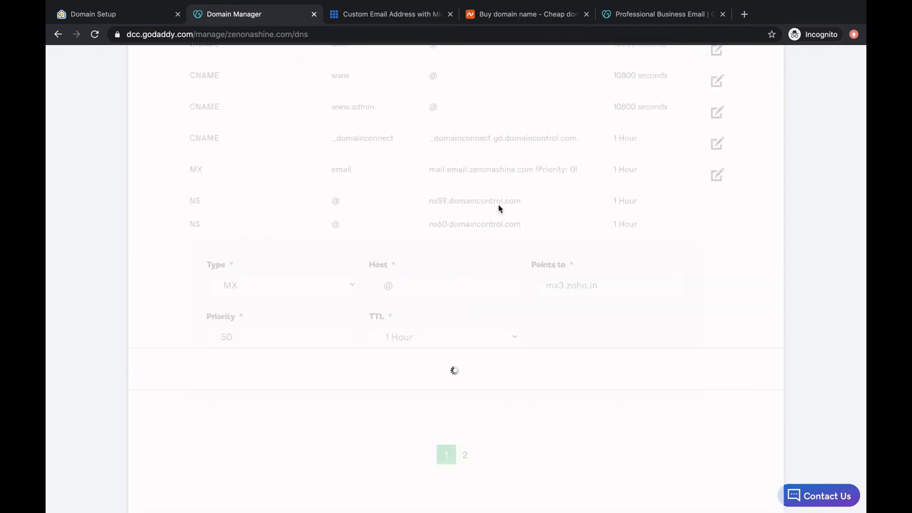
click(124, 17)
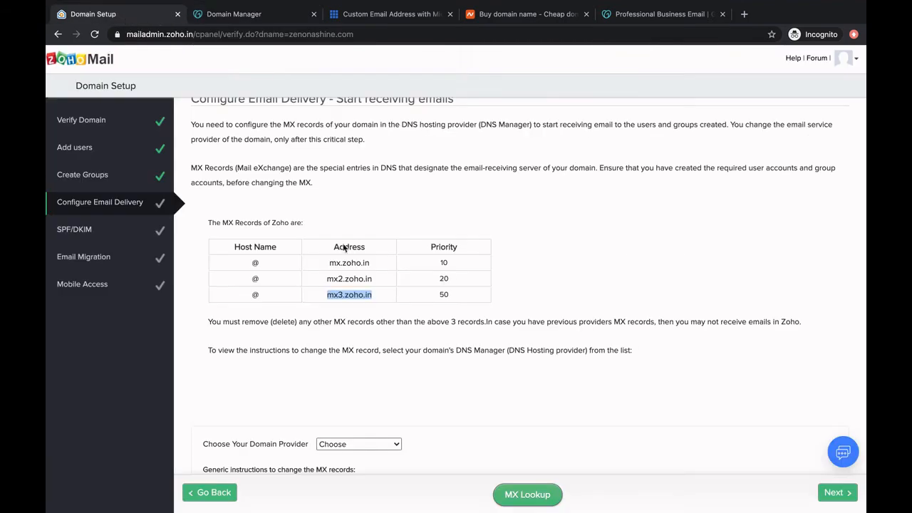
Select GoDaddy as the domain provider and scroll through its MX configuration instructions.
scroll(386, 285, down, 5)
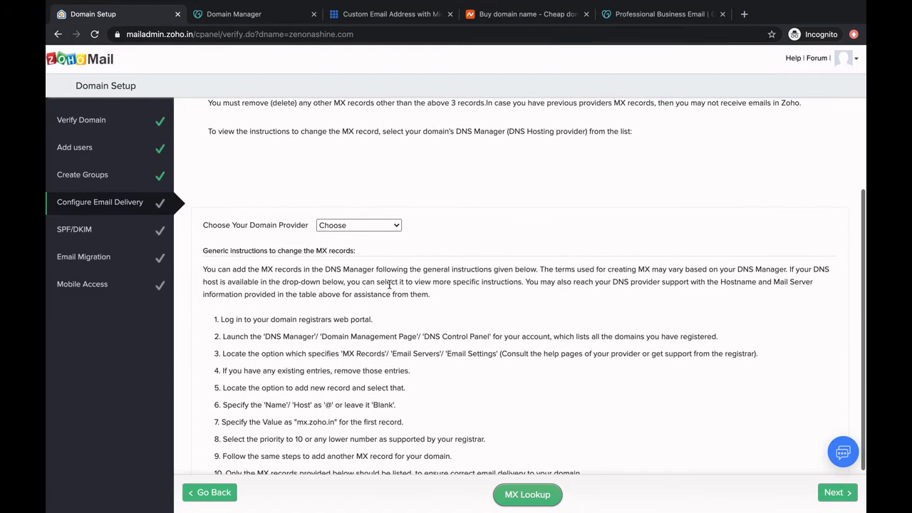
click(366, 226)
click(362, 235)
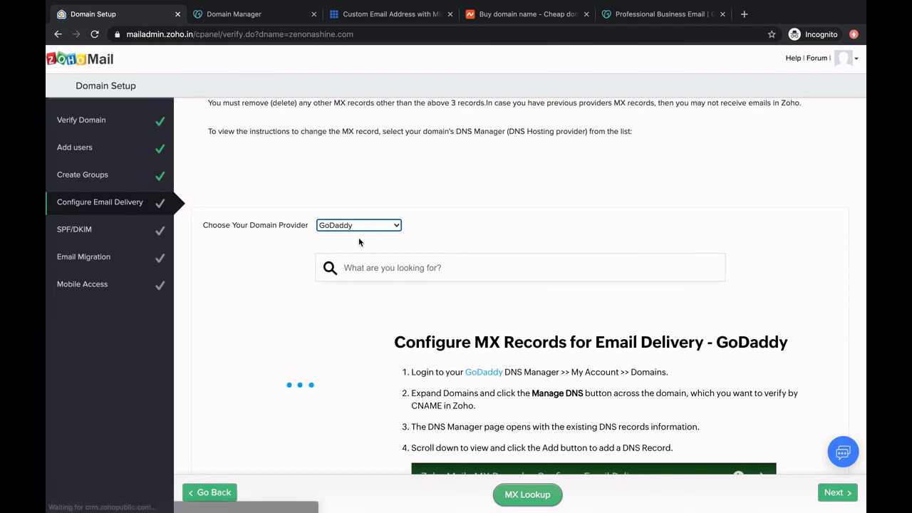
scroll(342, 310, down, 2)
scroll(343, 311, down, 5)
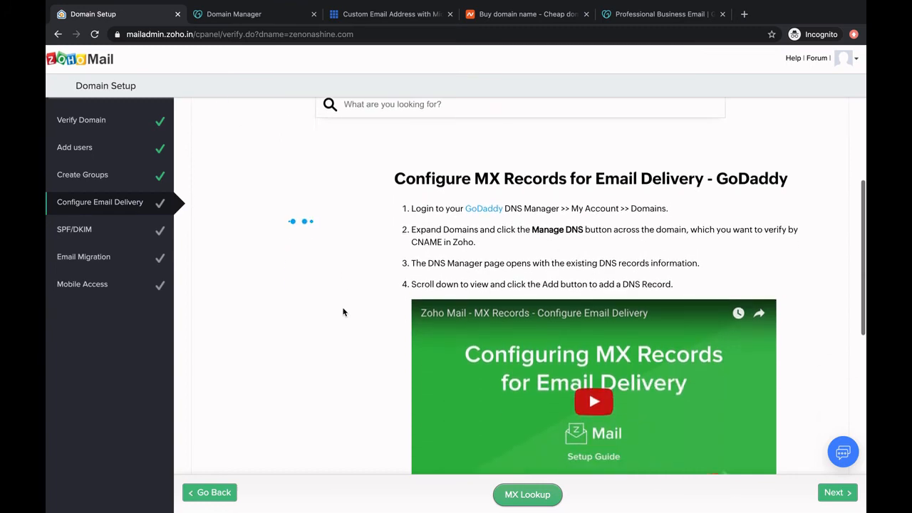
Advance Zoho's setup to SPF/DKIM, review the SPF TXT value v=spf1 include:zoho.in ~all, and return to GoDaddy.
click(831, 493)
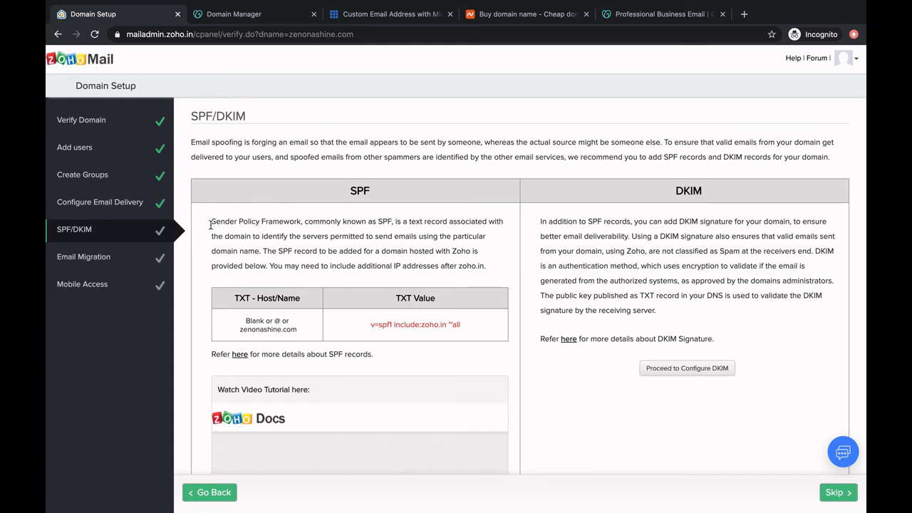
drag(215, 220, 302, 222)
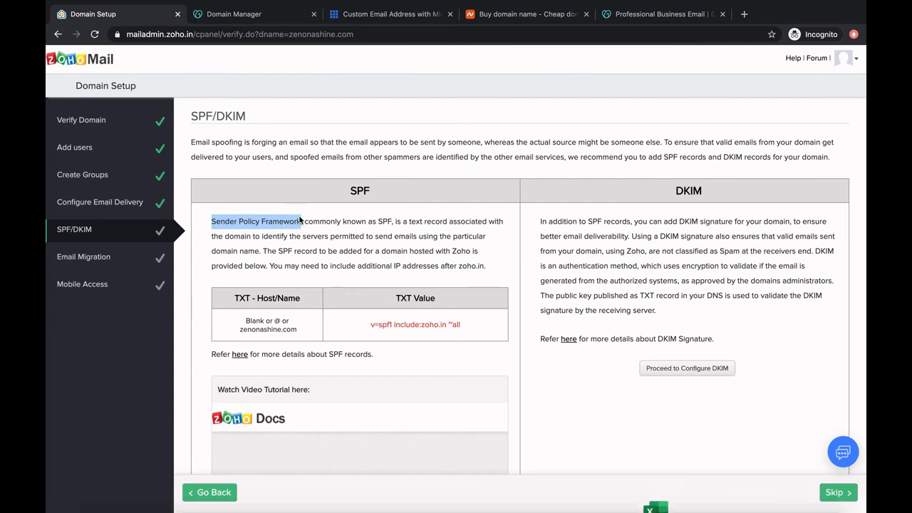
click(283, 217)
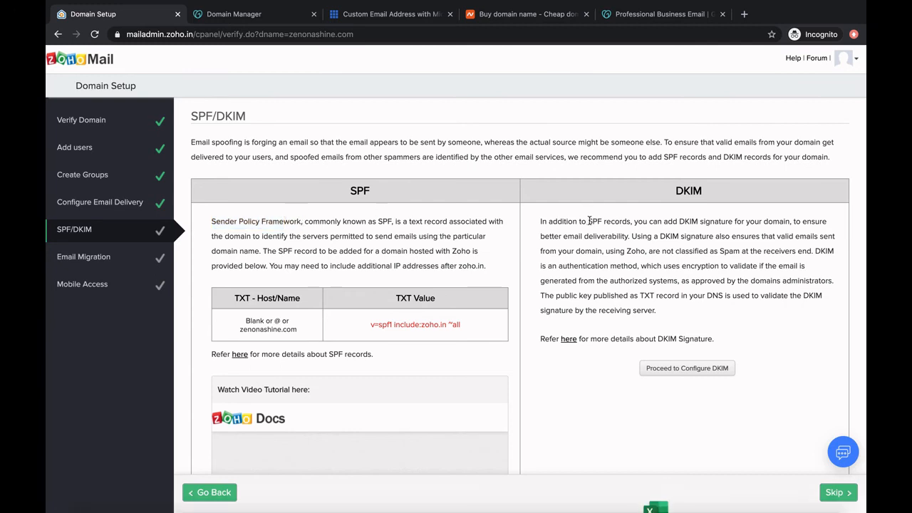
drag(589, 221, 597, 221)
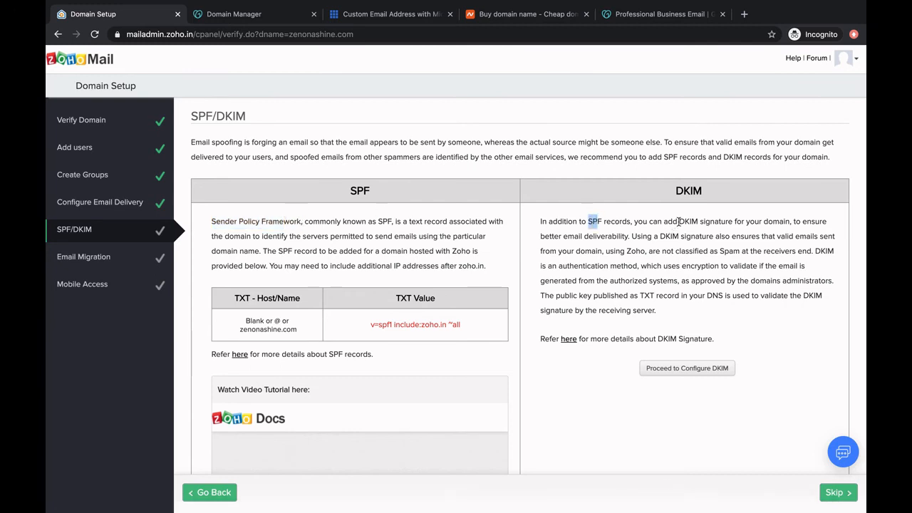
drag(679, 221, 703, 223)
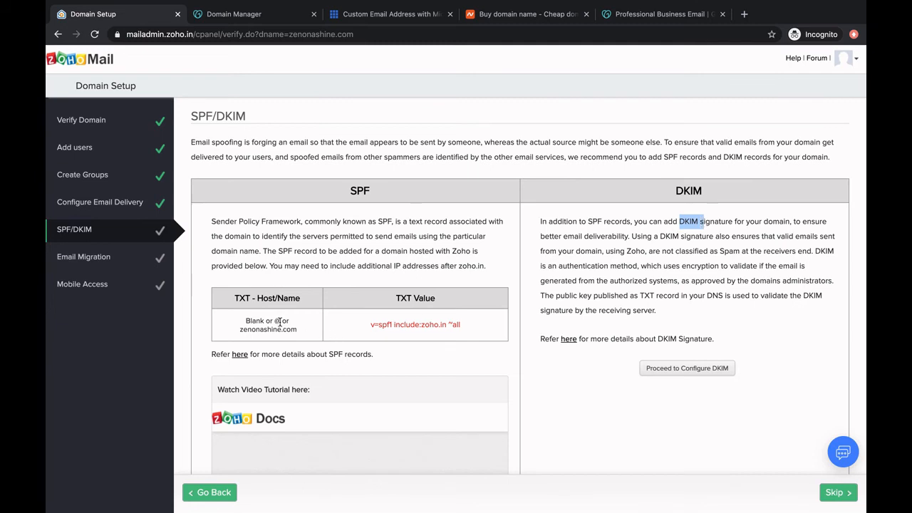
drag(279, 321, 276, 322)
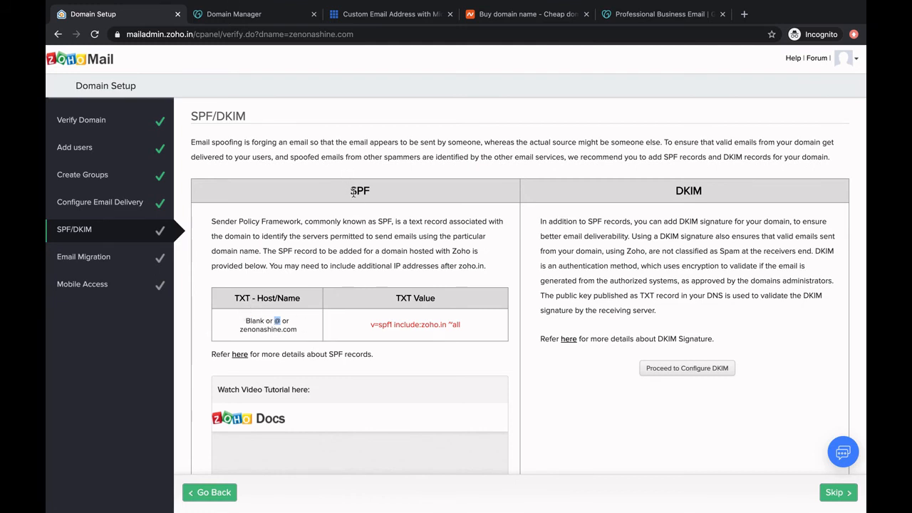
click(264, 15)
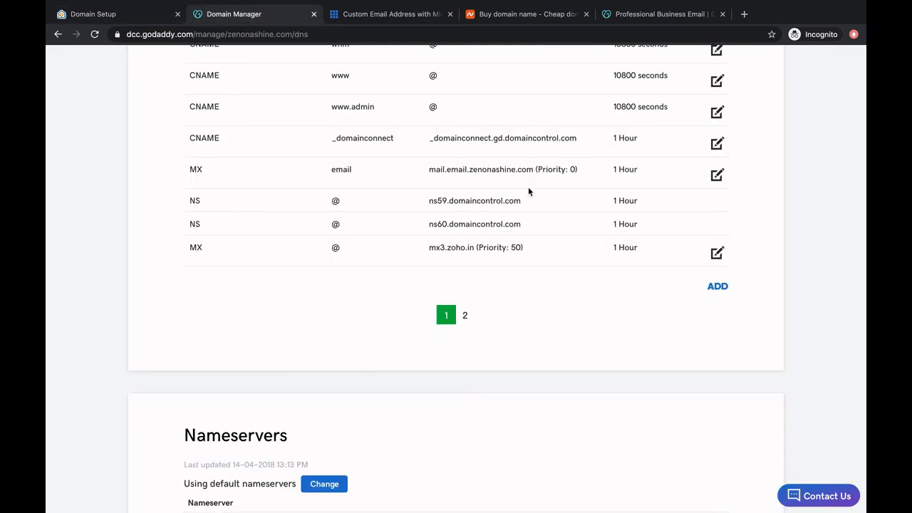
Start a new GoDaddy TXT record with host @, clearing the mistaken value entry.
click(719, 287)
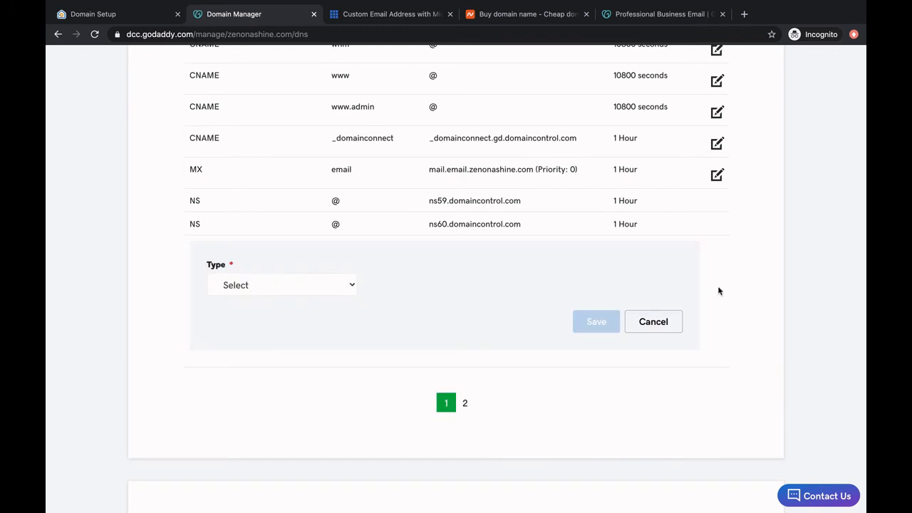
click(320, 287)
click(292, 349)
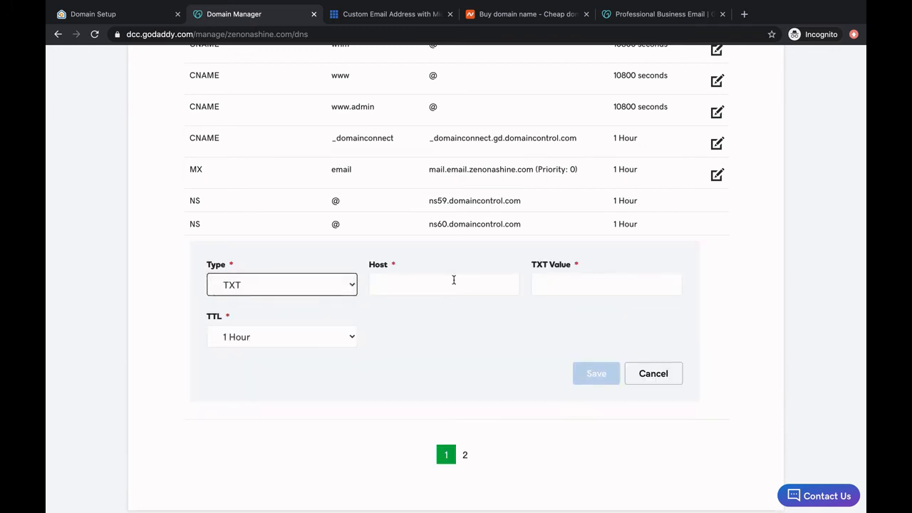
click(453, 280)
text(@)
click(603, 283)
text(@)
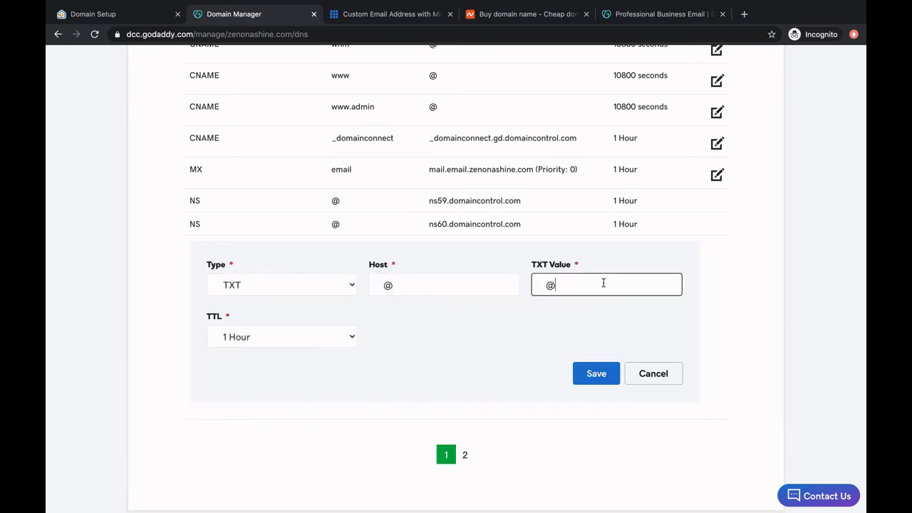
key(super+a)
key(BackSpace)
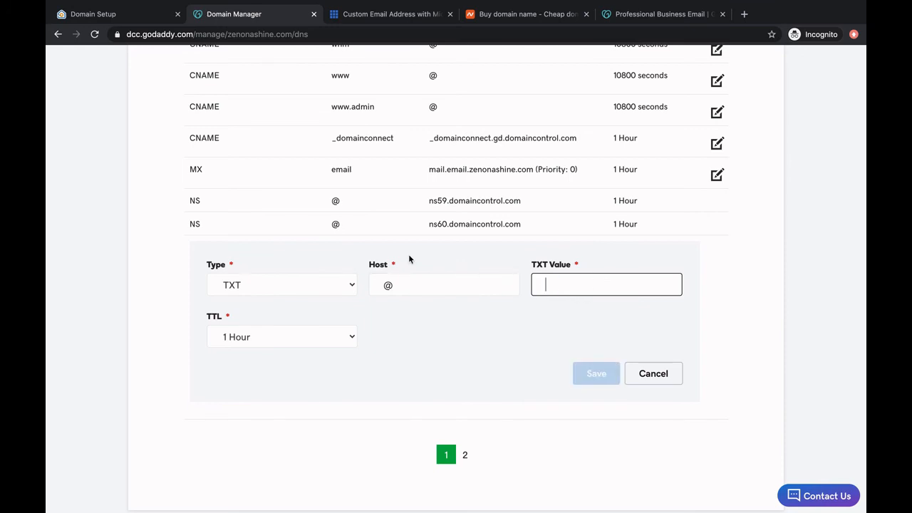
Copy Zoho's SPF value into the TXT value, set TTL to 1/2 Hour, and save the record.
click(135, 13)
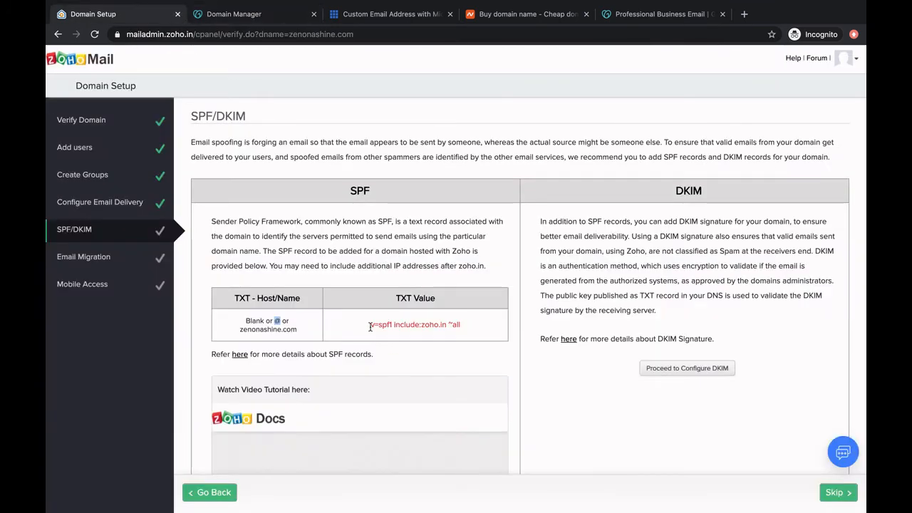
drag(370, 326, 457, 327)
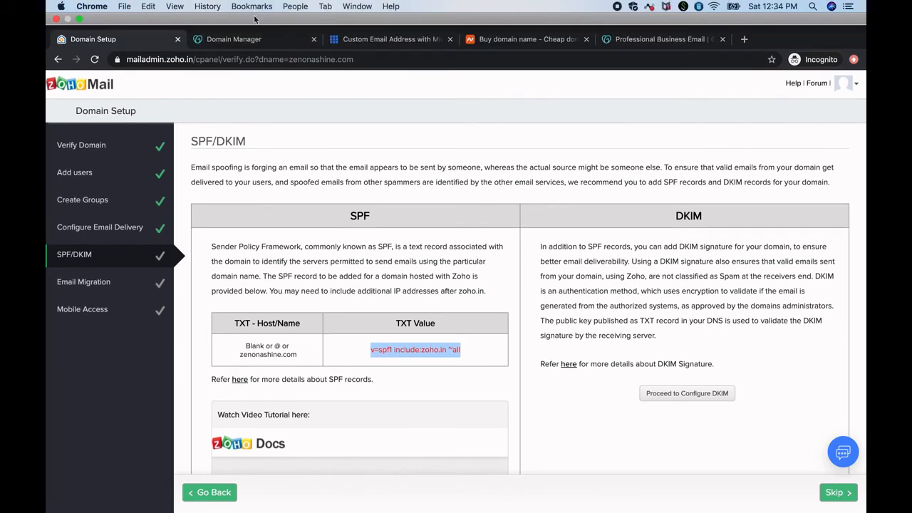
click(238, 14)
text(v=spf1 include:zoho.in ~all)
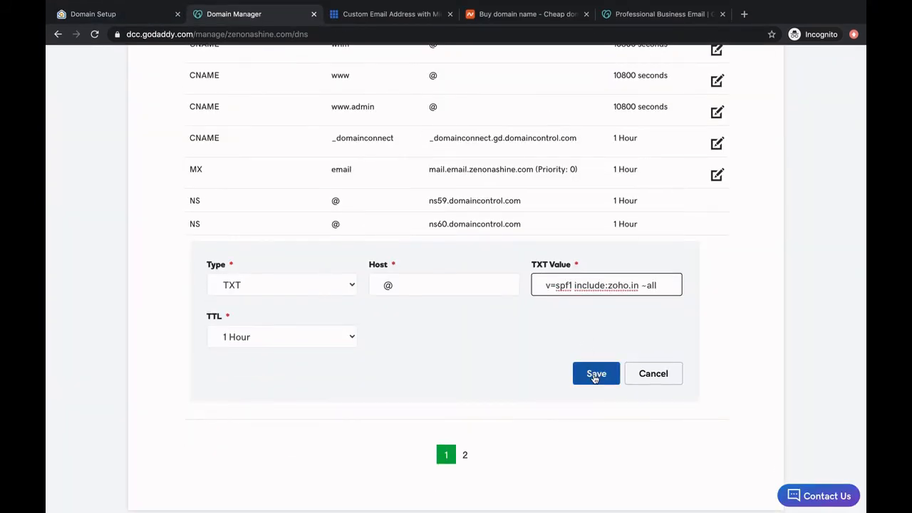
click(317, 339)
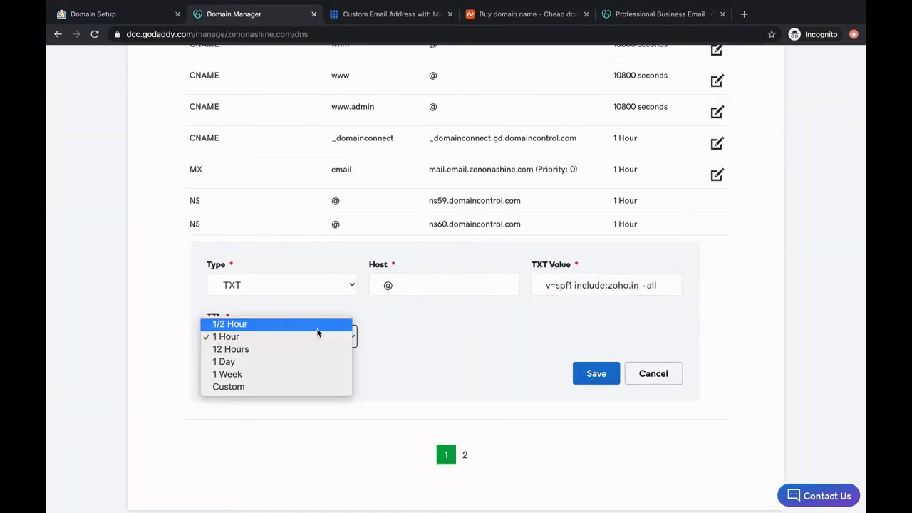
click(317, 325)
click(577, 379)
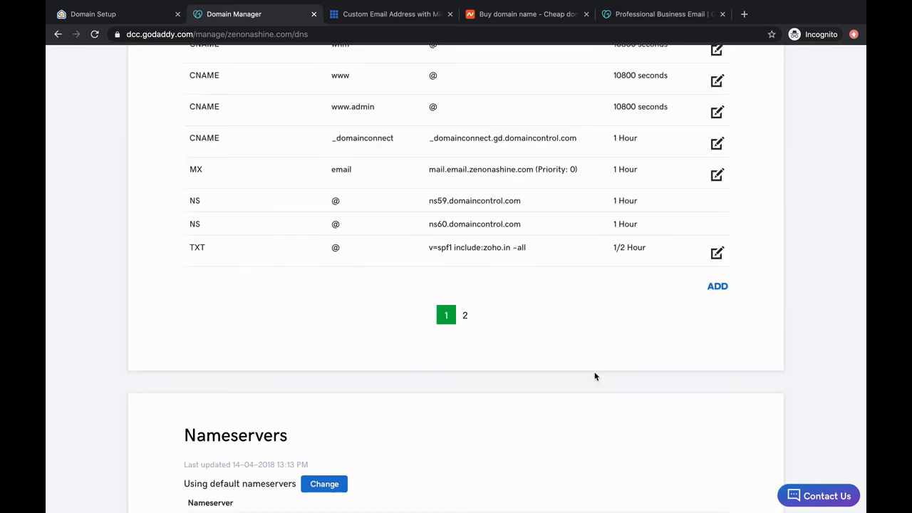
click(141, 16)
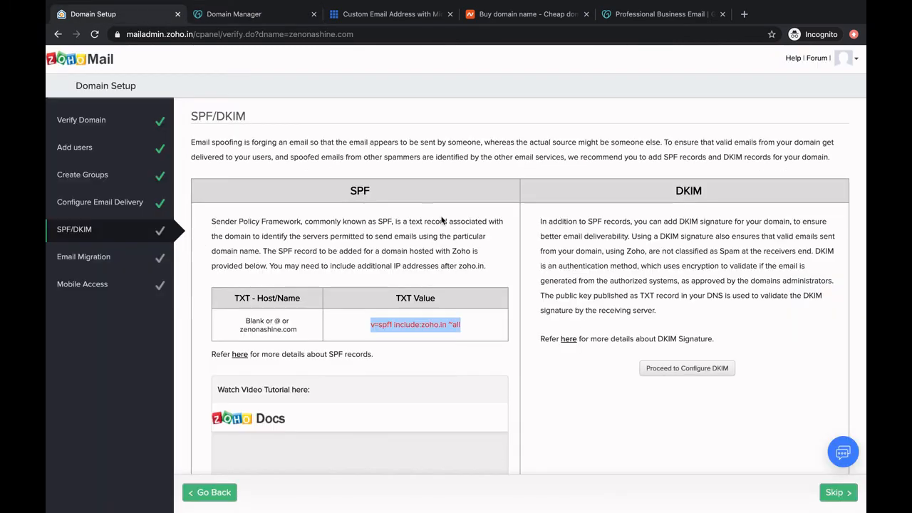
Try enabling DKIM for zenonashine.com, dismiss the resulting error, and return to the setup steps.
scroll(610, 373, down, 1)
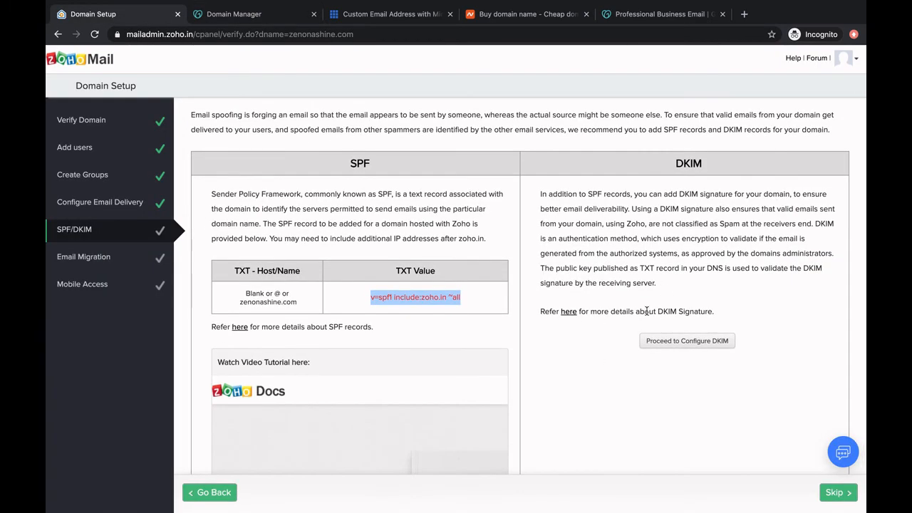
click(694, 342)
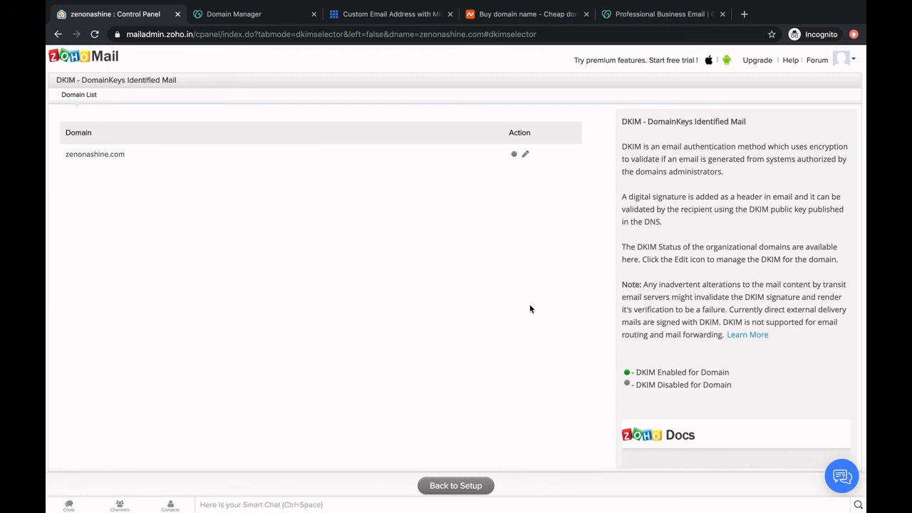
click(514, 156)
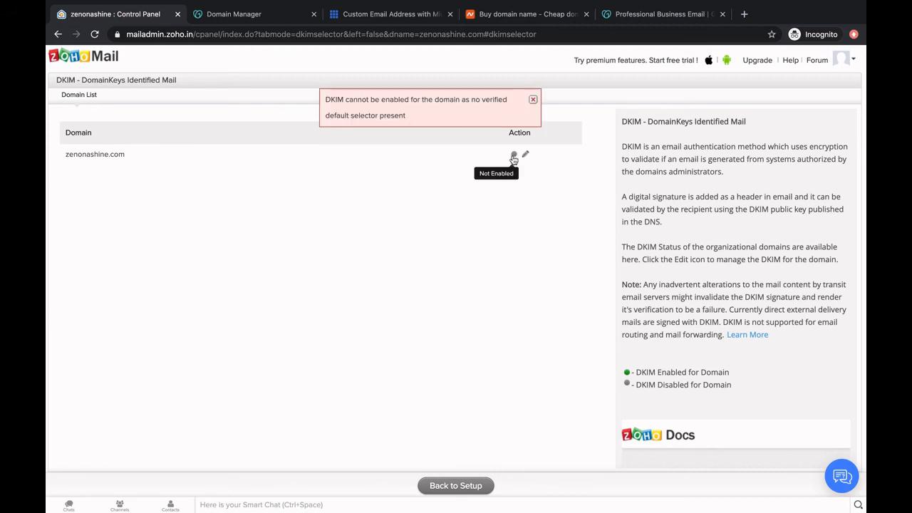
click(533, 101)
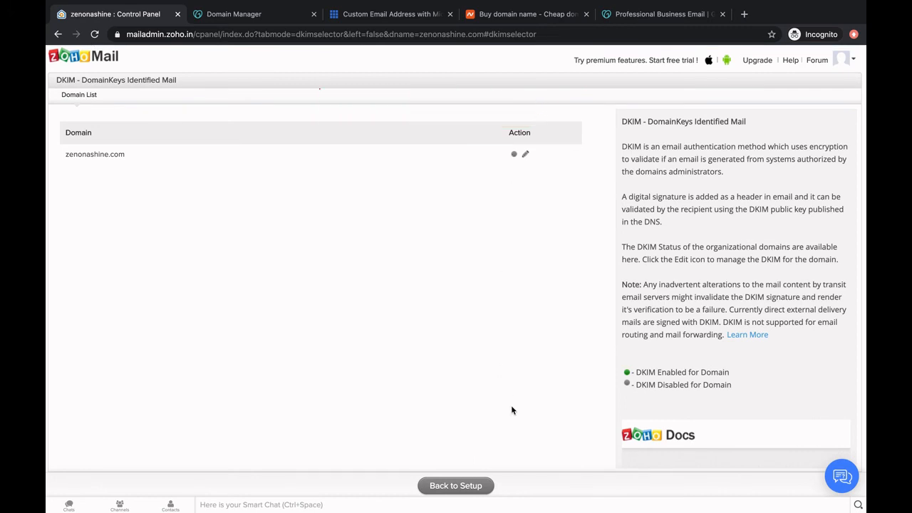
click(450, 491)
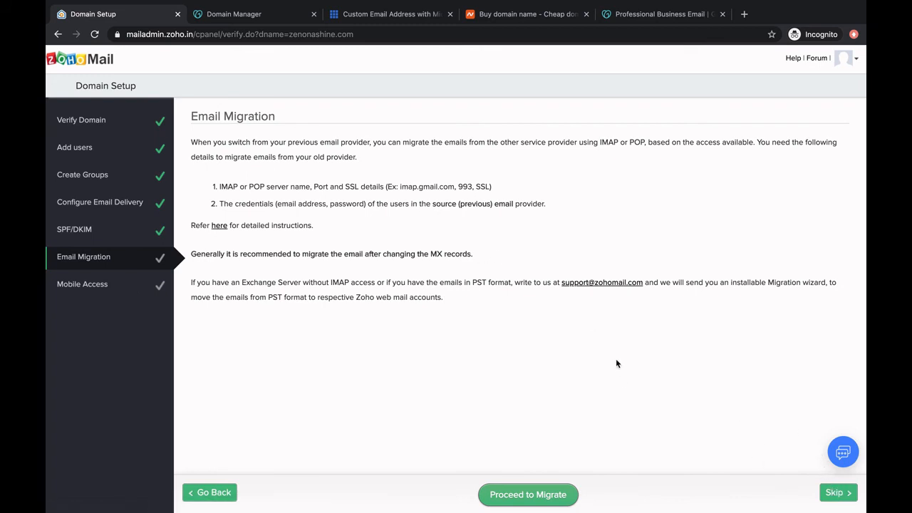
Skip the Email Migration and Mobile Access steps and proceed to the Zoho Mail inbox.
click(836, 489)
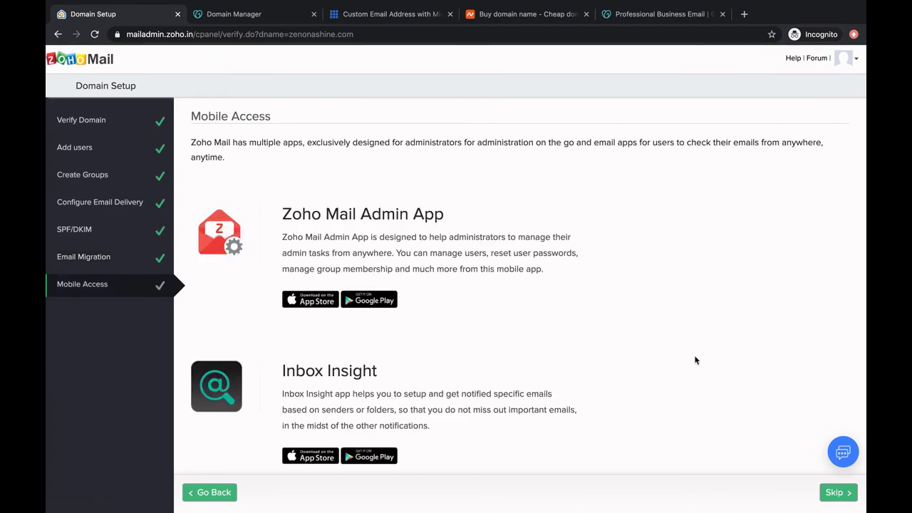
scroll(695, 361, down, 3)
click(838, 492)
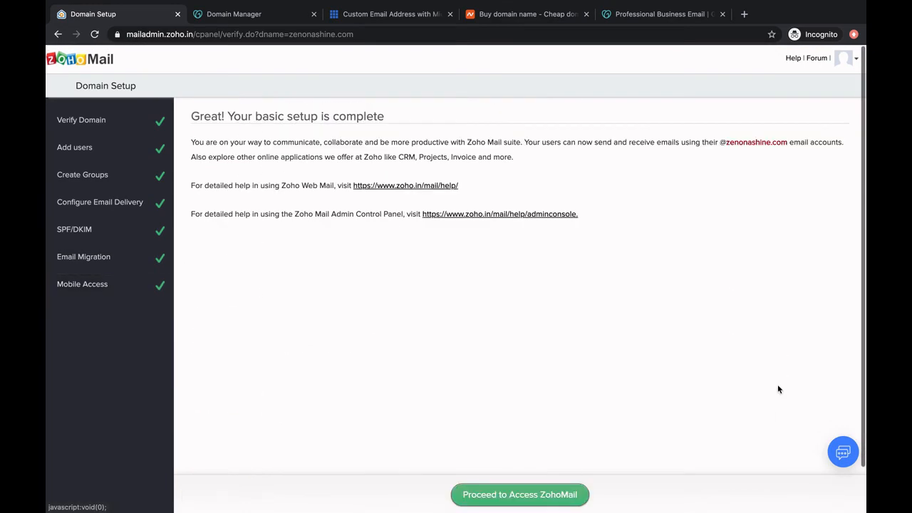
click(535, 501)
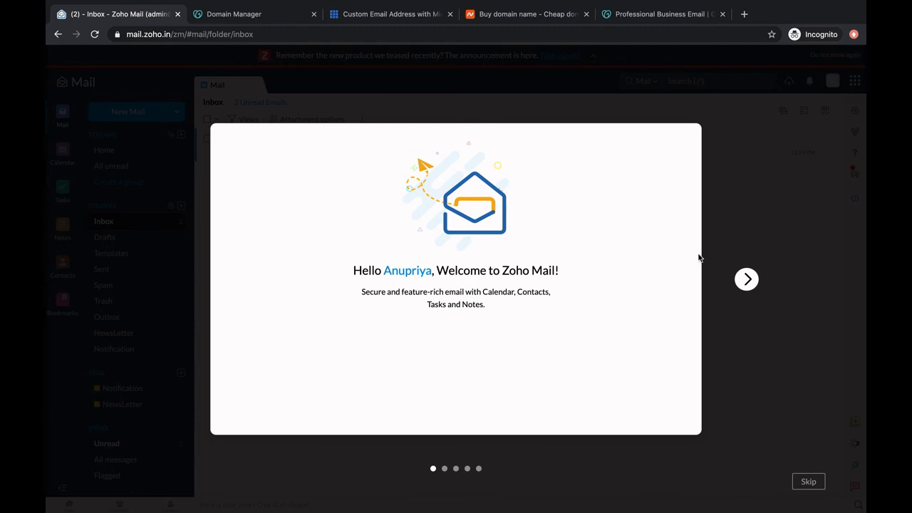
Dismiss the welcome tour and read the Welcome to Zoho Mail email.
click(747, 279)
click(747, 280)
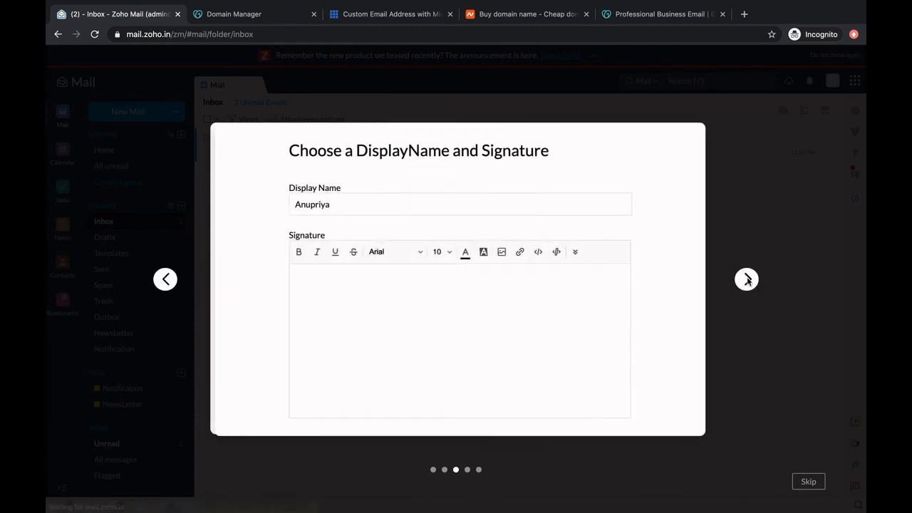
click(816, 484)
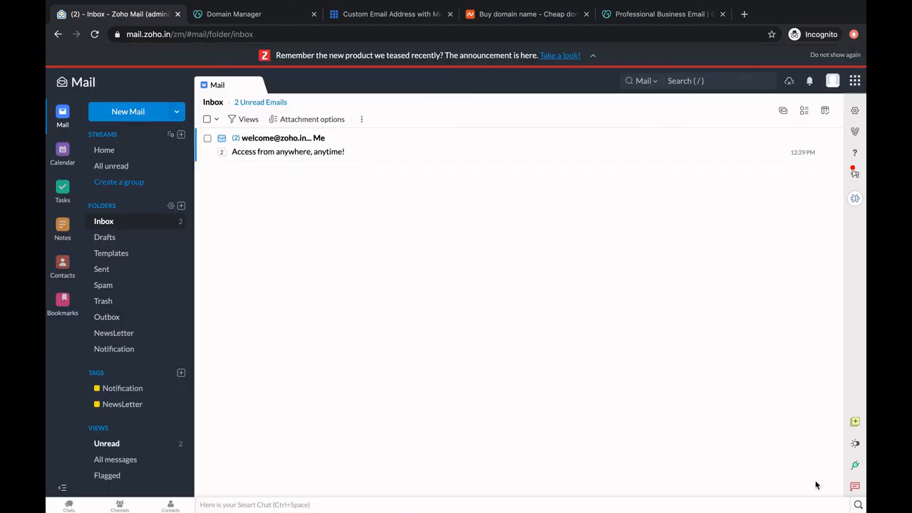
click(257, 149)
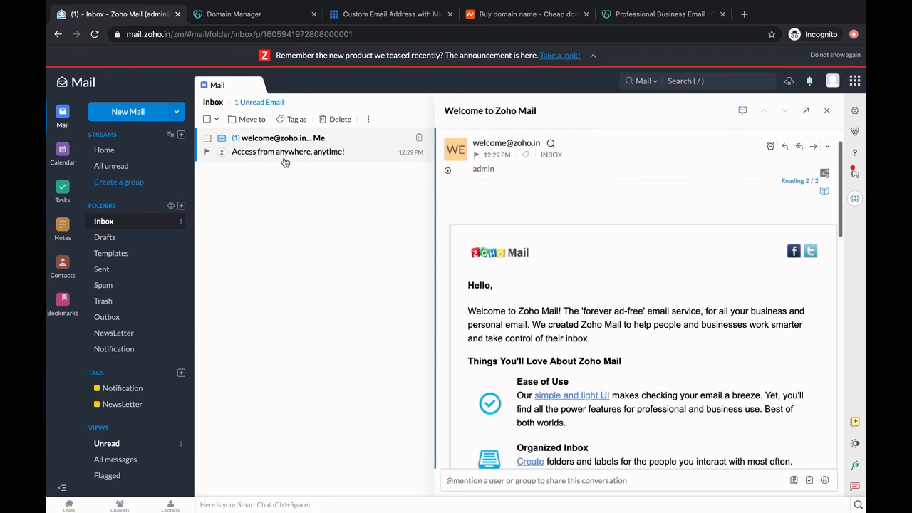
scroll(532, 357, down, 1)
scroll(531, 352, up, 3)
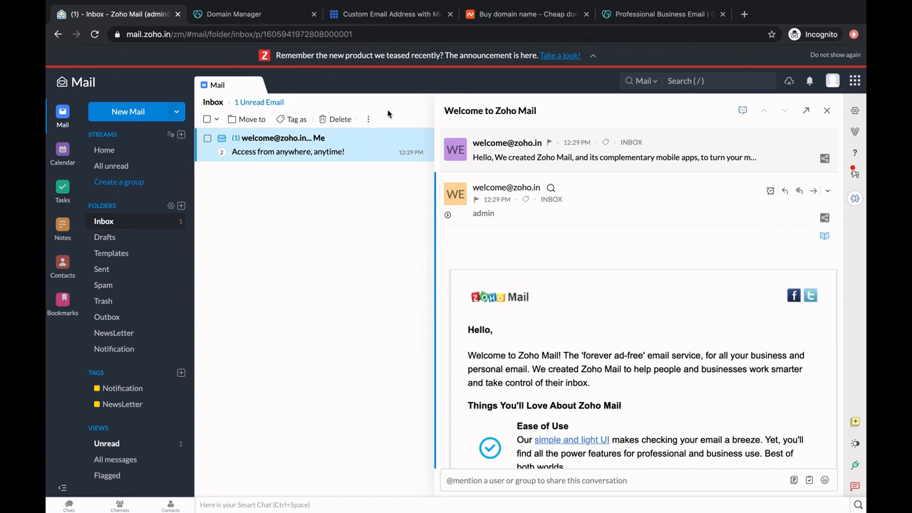
Open Gmail in a new browser tab and sign in.
click(744, 13)
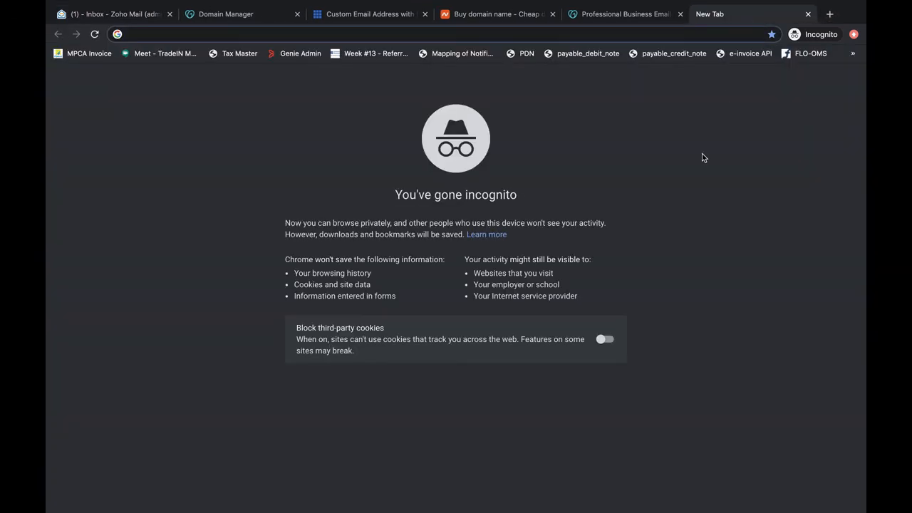
text(gma)
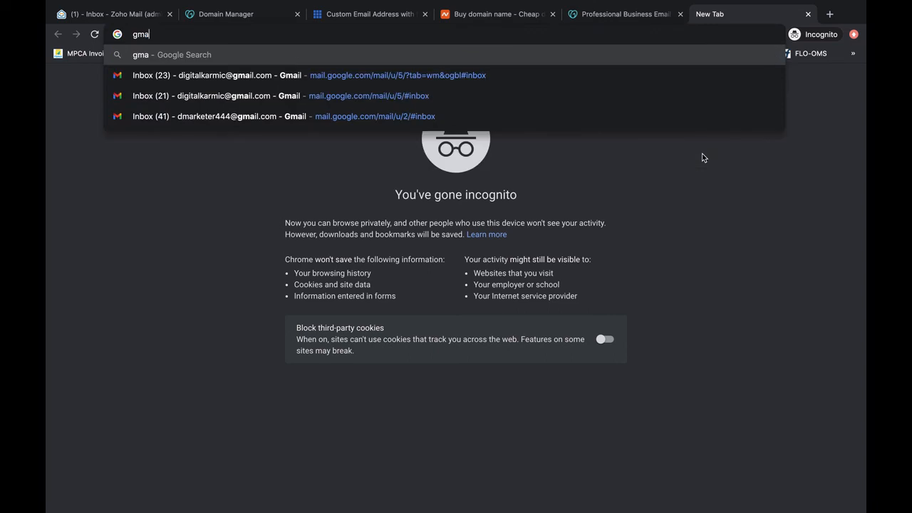
key(BackSpace)
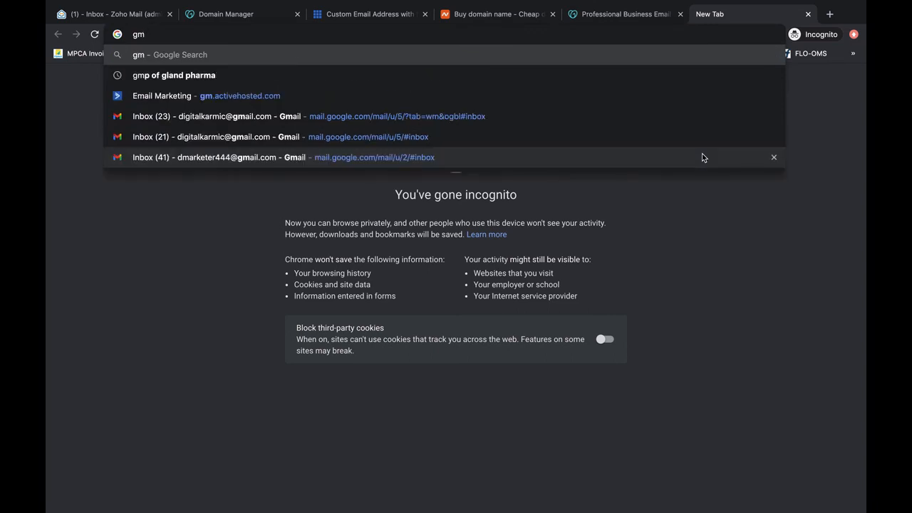
click(457, 117)
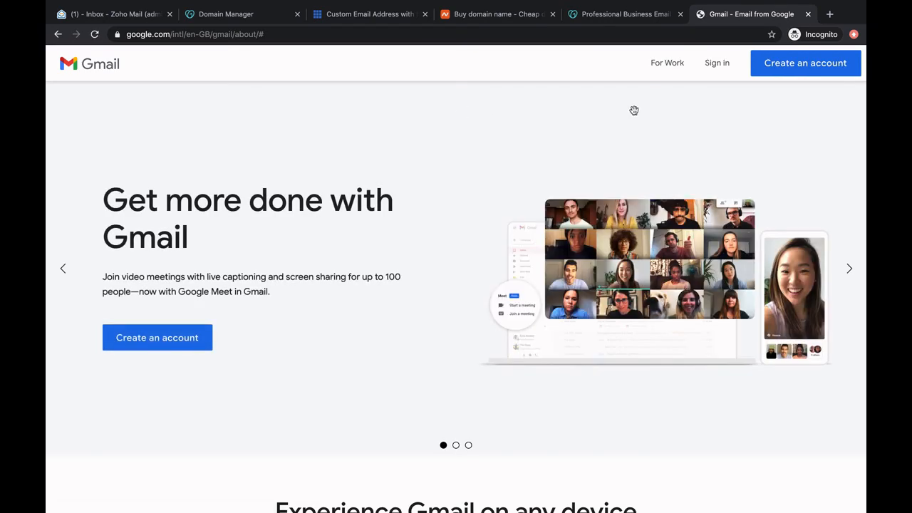
click(720, 63)
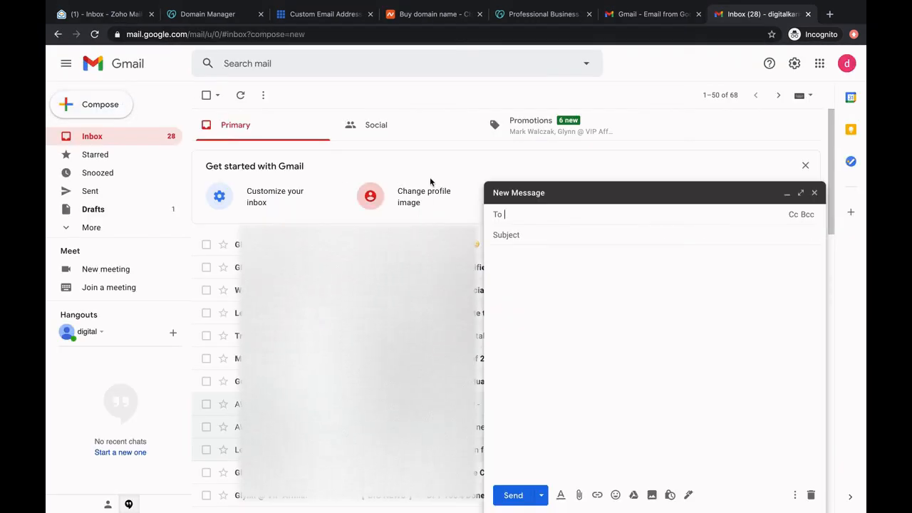
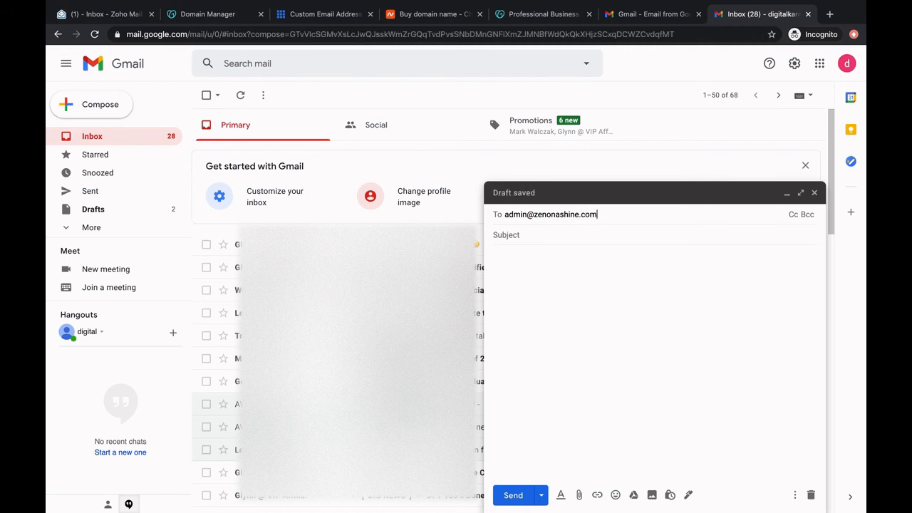
Compose and send a test email with subject 'hi' to the domain admin address.
click(547, 234)
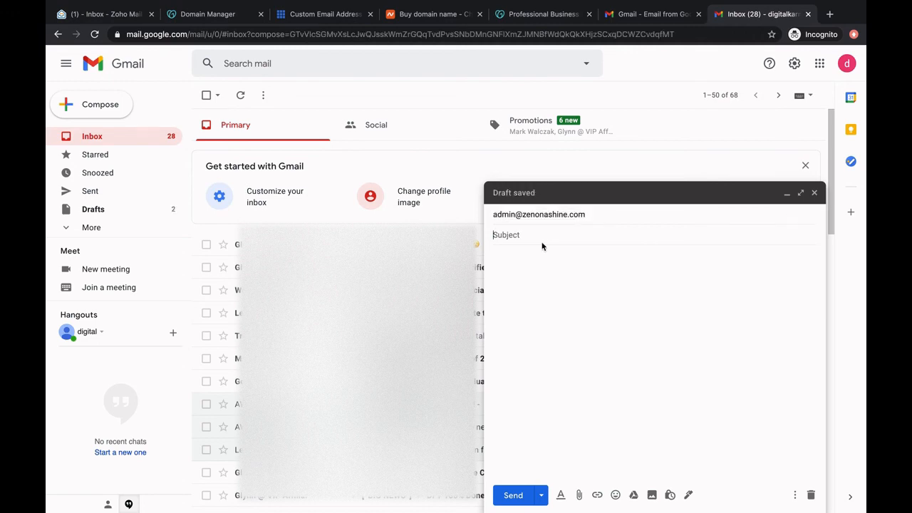
text(hi)
click(532, 260)
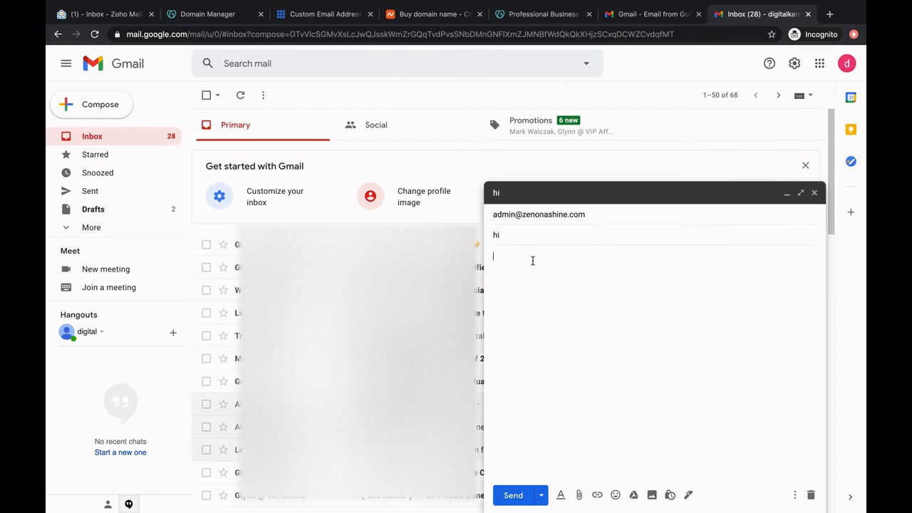
click(513, 495)
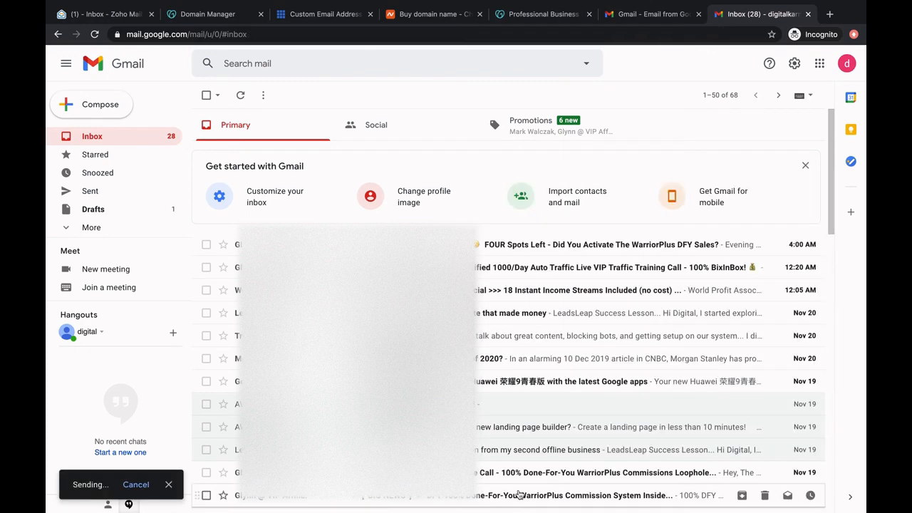
click(113, 20)
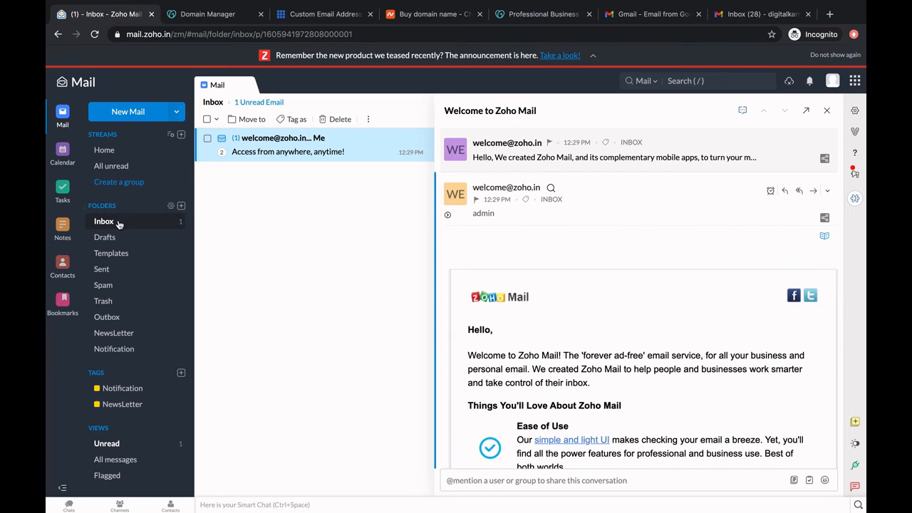
Filter the Zoho inbox to unread mail, view the welcome email, then show the full inbox.
click(268, 109)
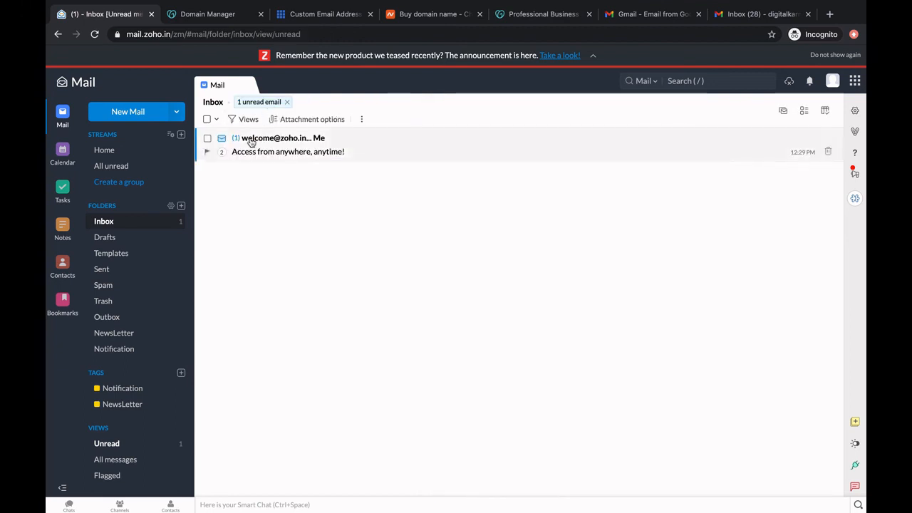
click(251, 143)
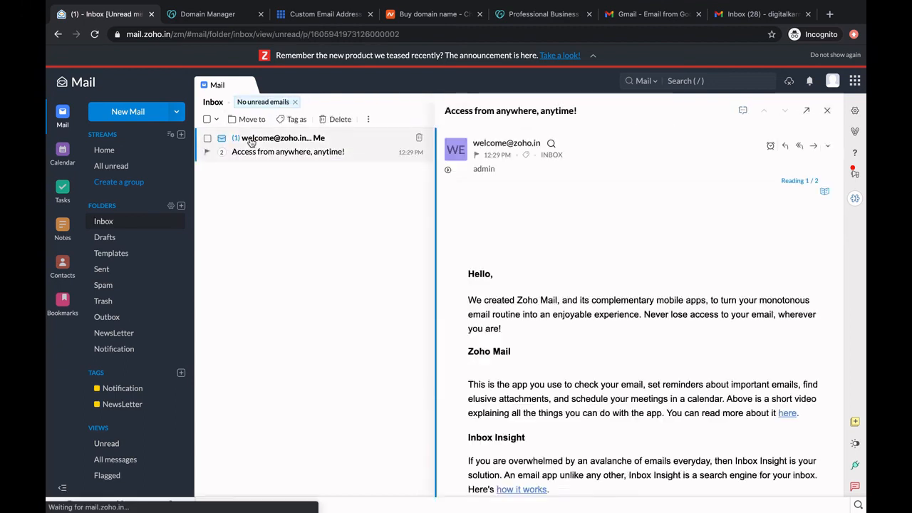
click(113, 225)
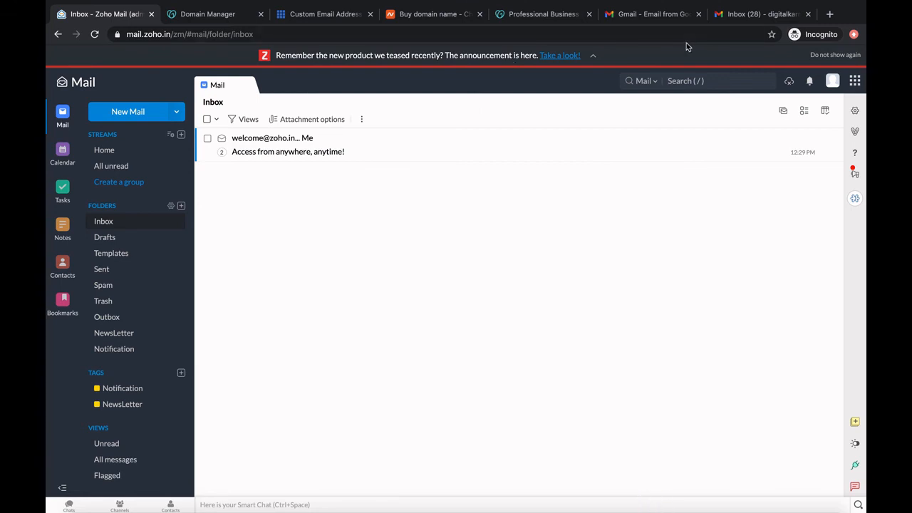
Confirm the 'hi' test message appears in Gmail's Sent folder, then return to Zoho Mail.
click(763, 14)
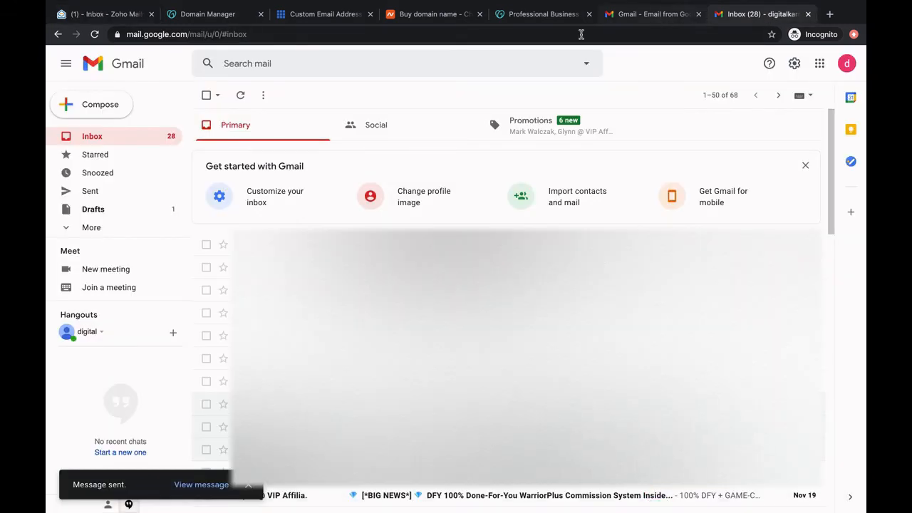
click(109, 197)
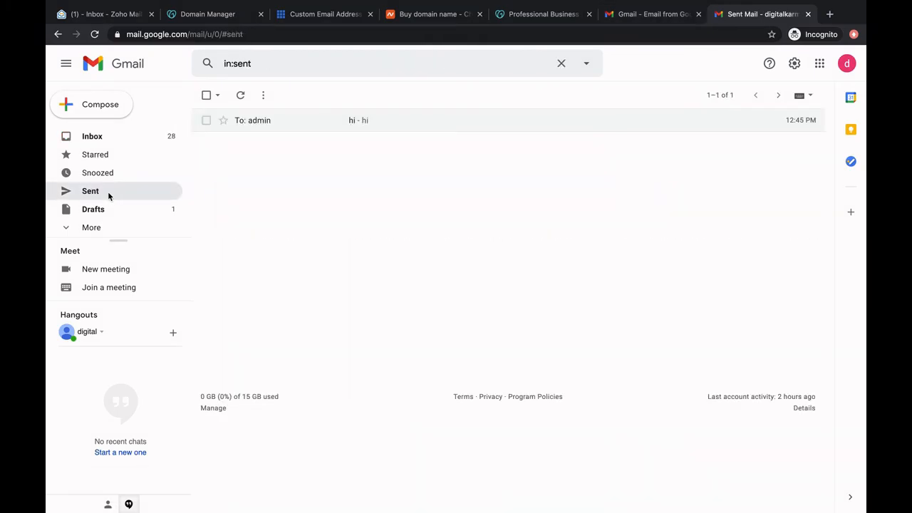
click(265, 123)
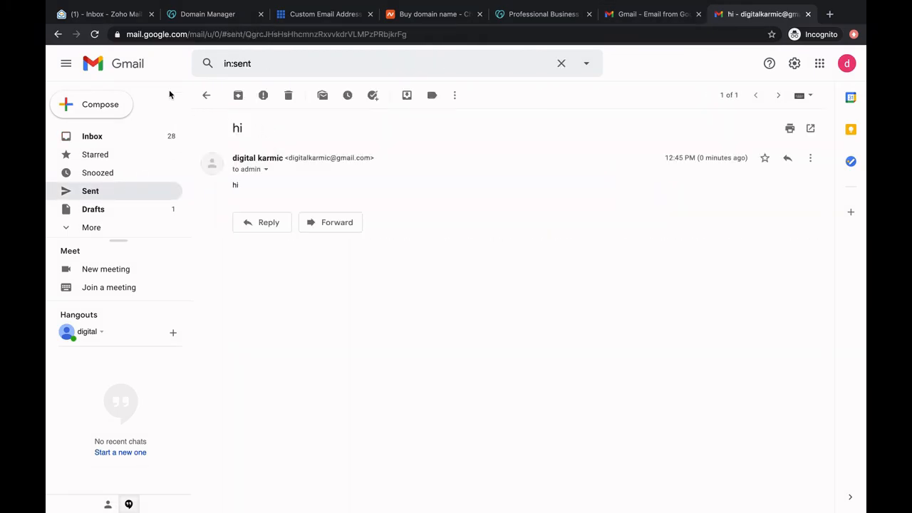
click(109, 15)
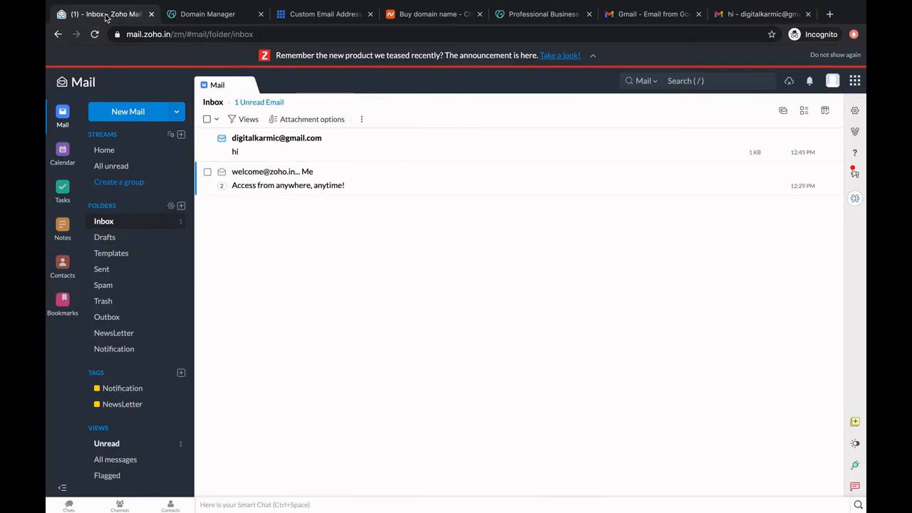
Reply 'Hi' to the Gmail test email from the Zoho admin mailbox.
click(269, 158)
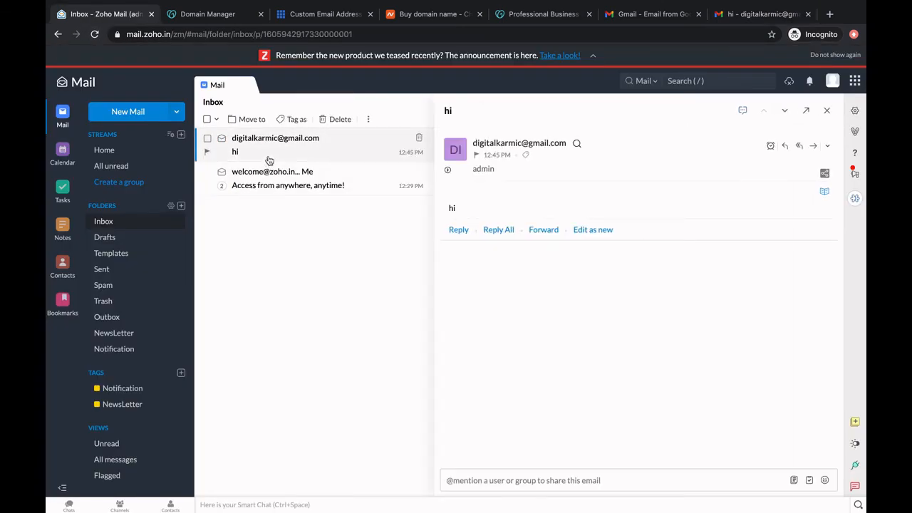
click(504, 230)
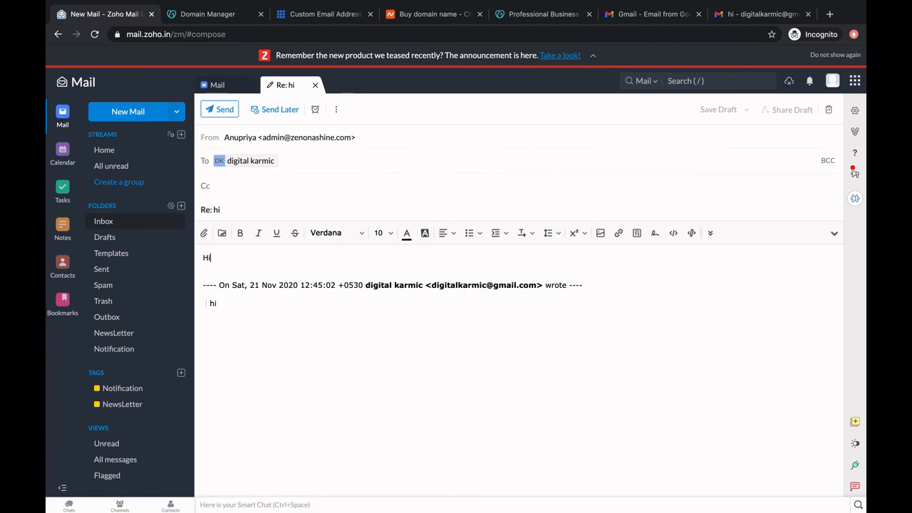
click(225, 111)
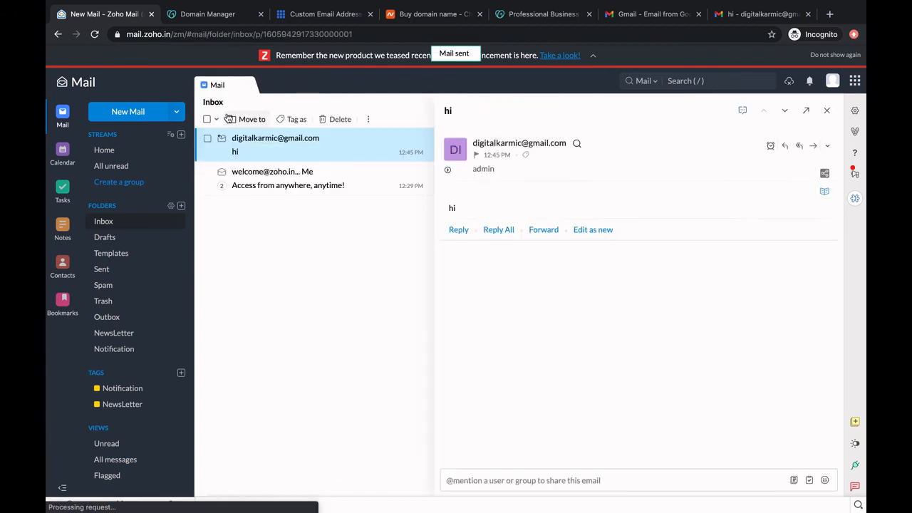
click(752, 18)
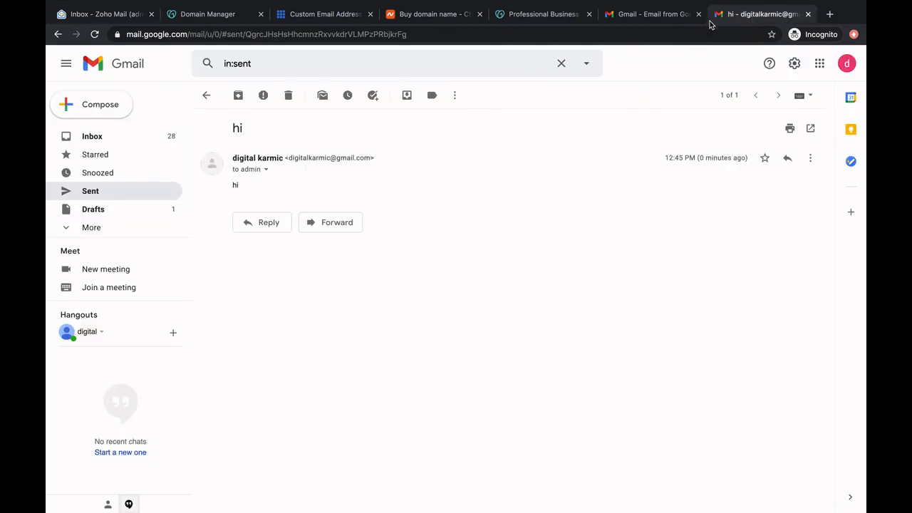
click(152, 139)
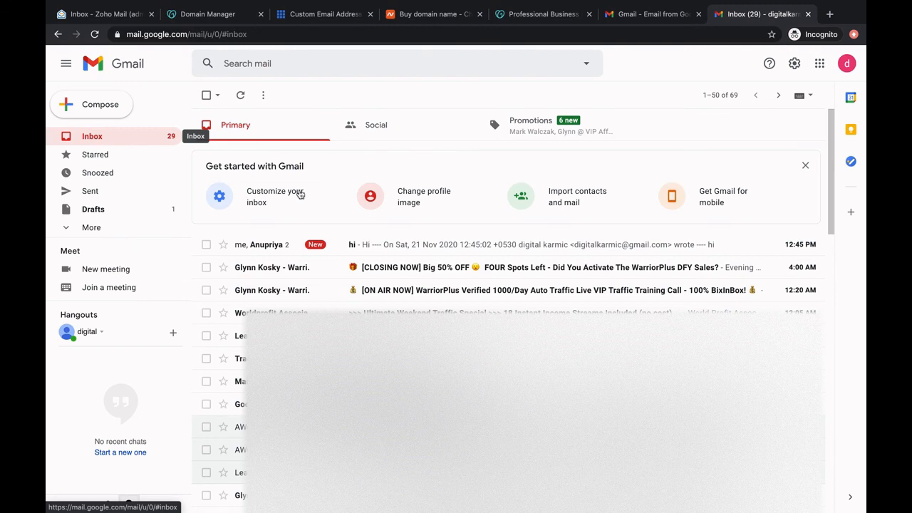
click(340, 249)
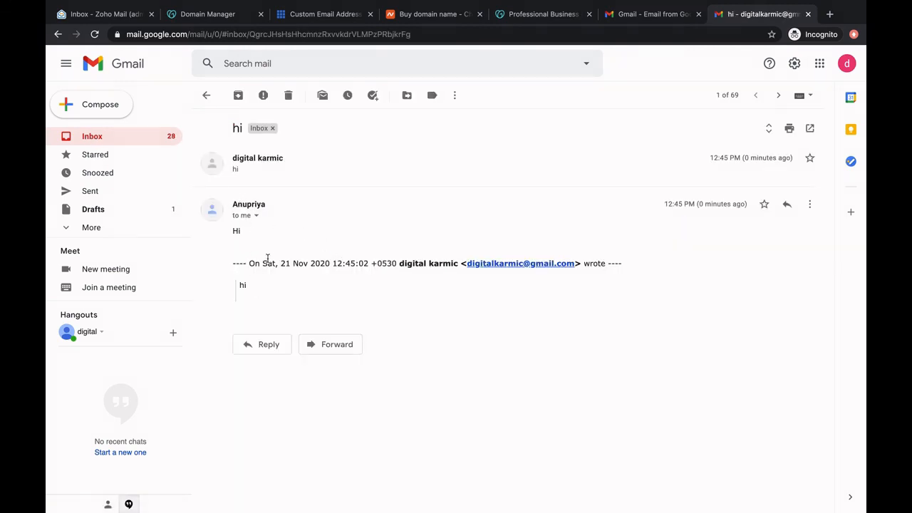
click(126, 14)
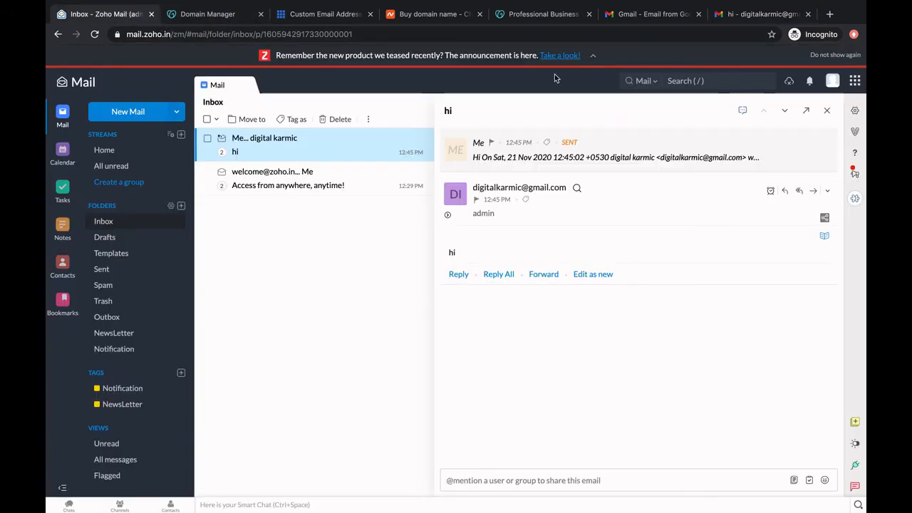
drag(173, 36, 120, 33)
key(ctrl+c)
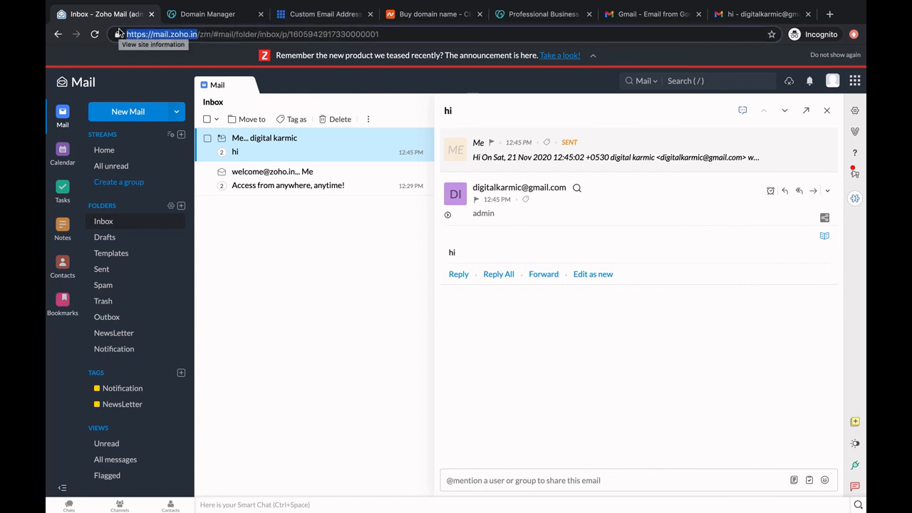
Load the copied Zoho Mail address in a new tab and sign out via the profile panel.
click(830, 14)
key(ctrl+v)
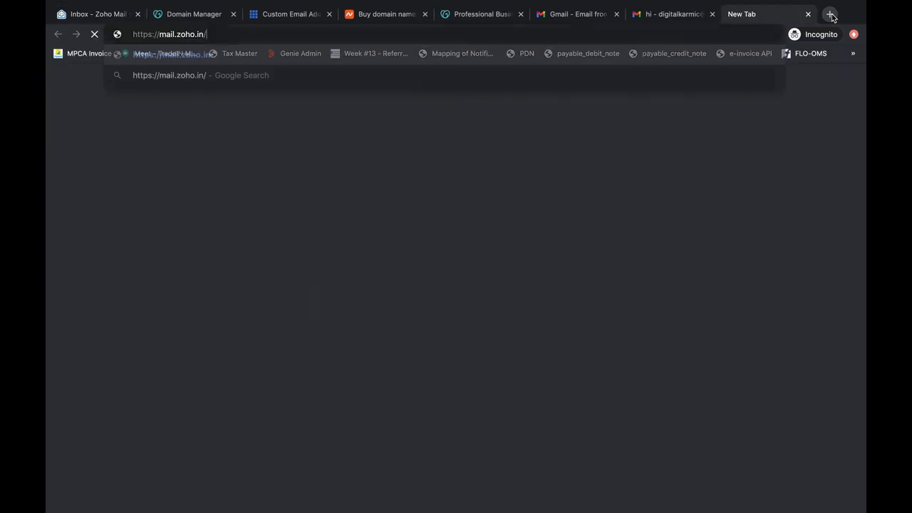
key(Return)
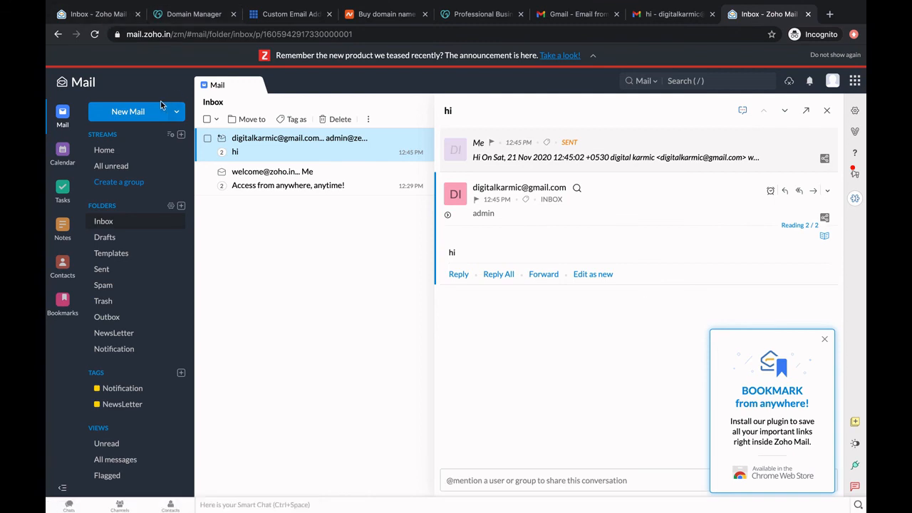
click(831, 83)
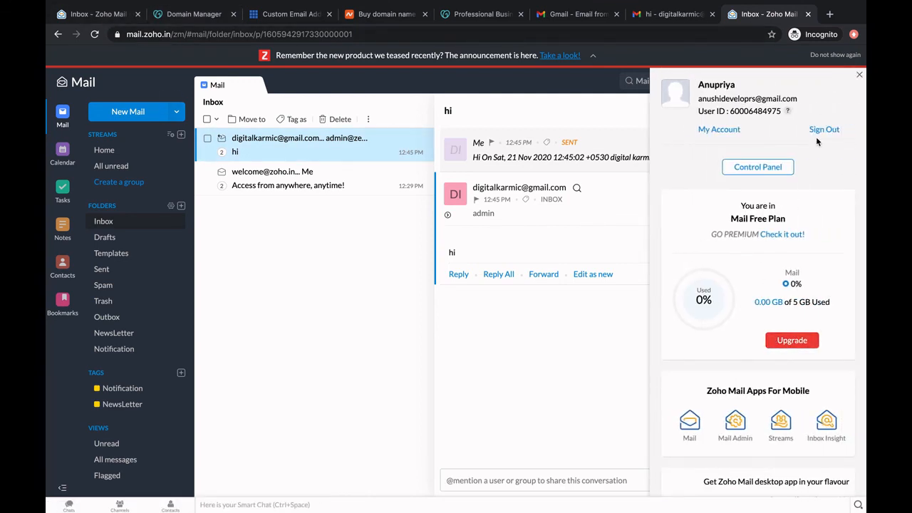
click(821, 129)
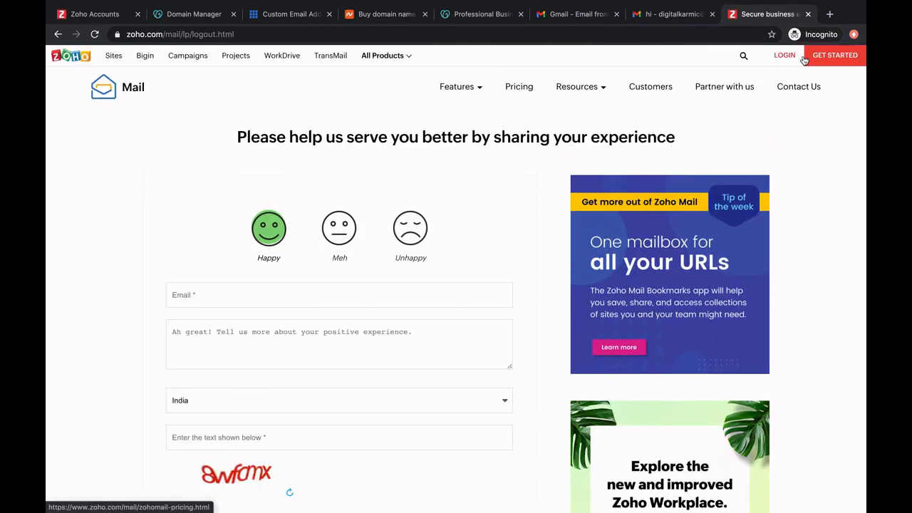
Navigate to mail.zoho.com and open the Zoho sign-in page.
click(790, 57)
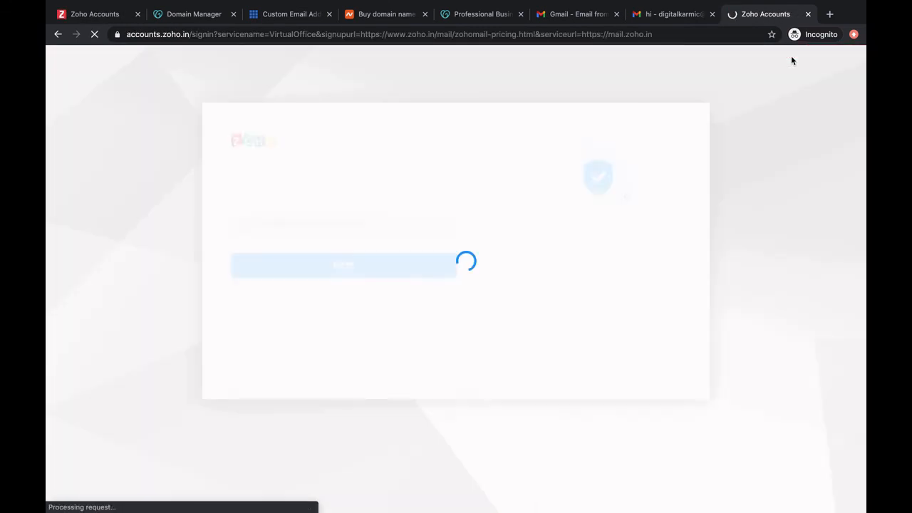
click(191, 35)
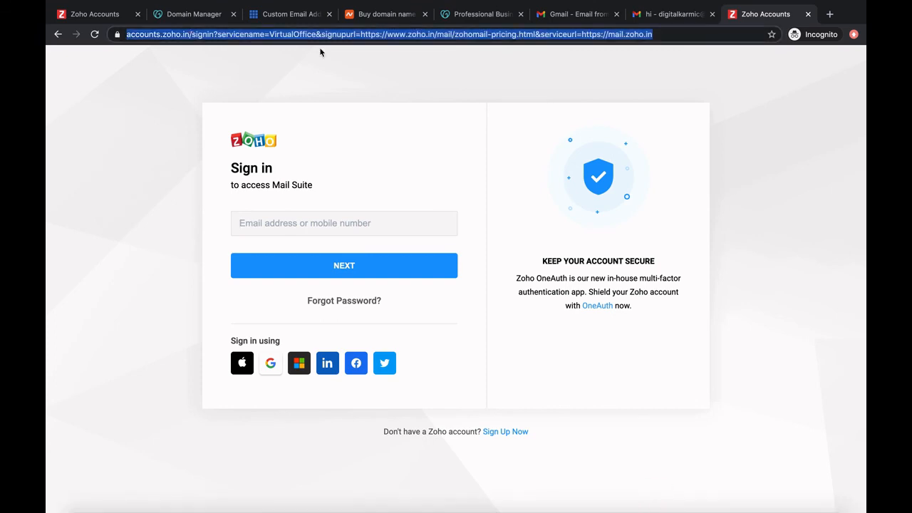
text(mail)
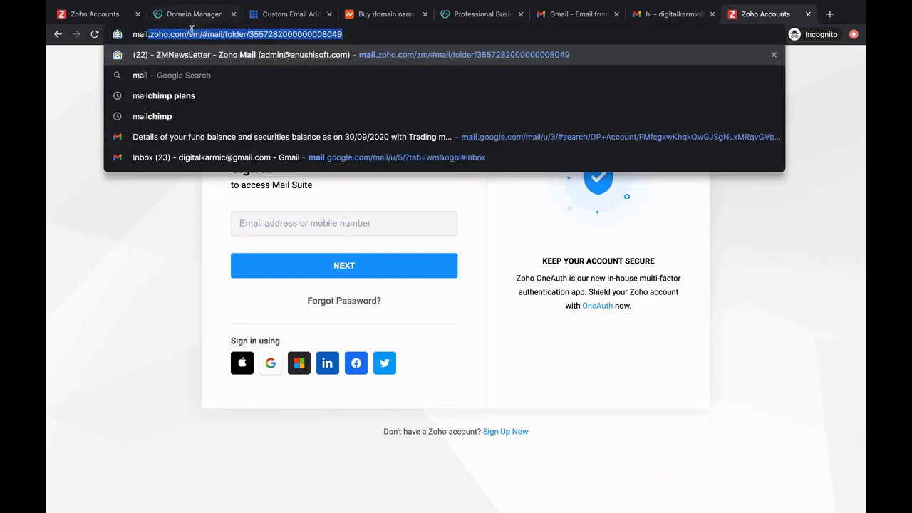
click(191, 36)
drag(191, 35, 344, 34)
key(BackSpace)
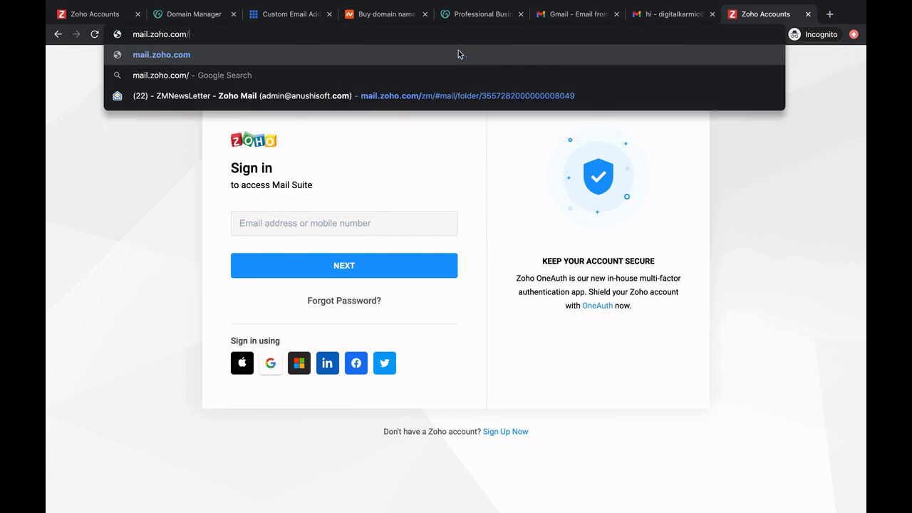
key(Return)
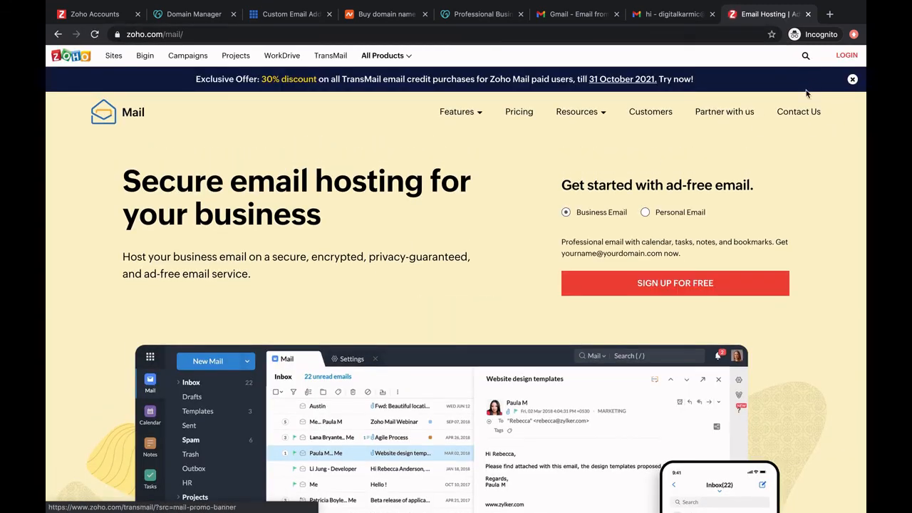
click(846, 57)
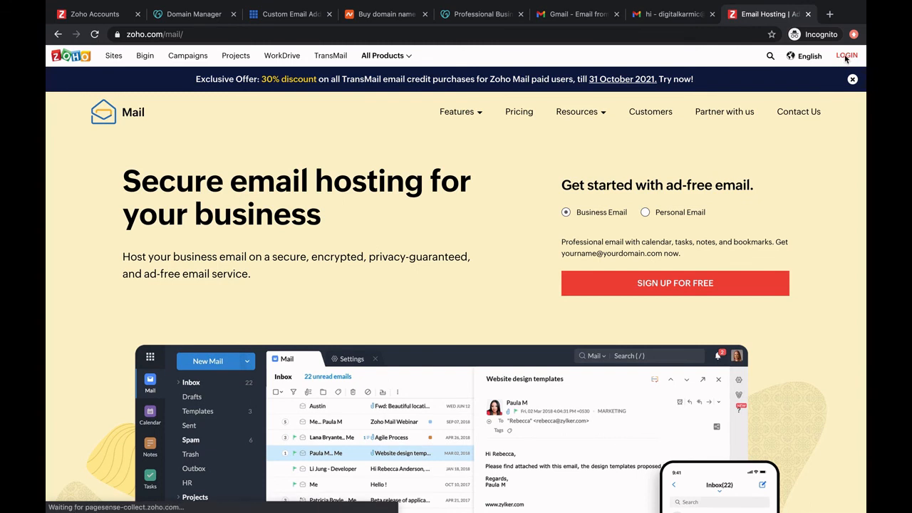
Sign in with the domain admin email and password, postponing two-factor setup.
click(322, 225)
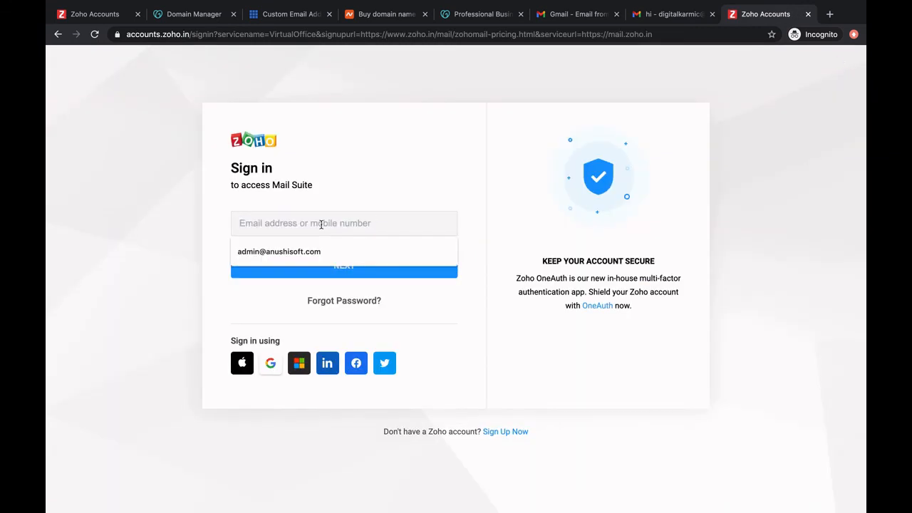
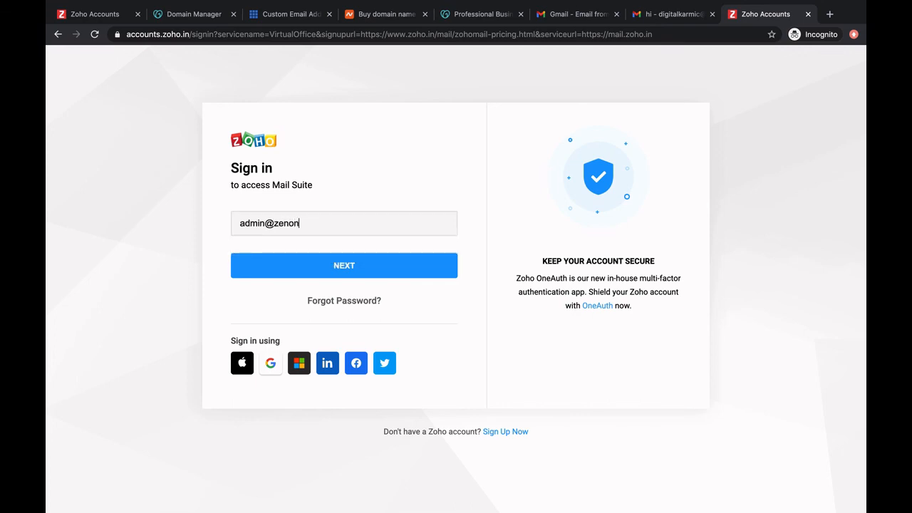
click(318, 269)
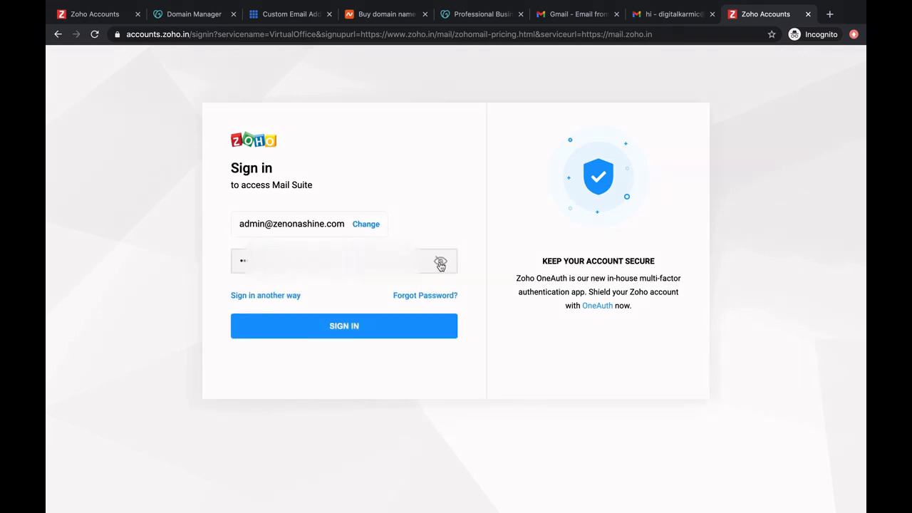
click(376, 336)
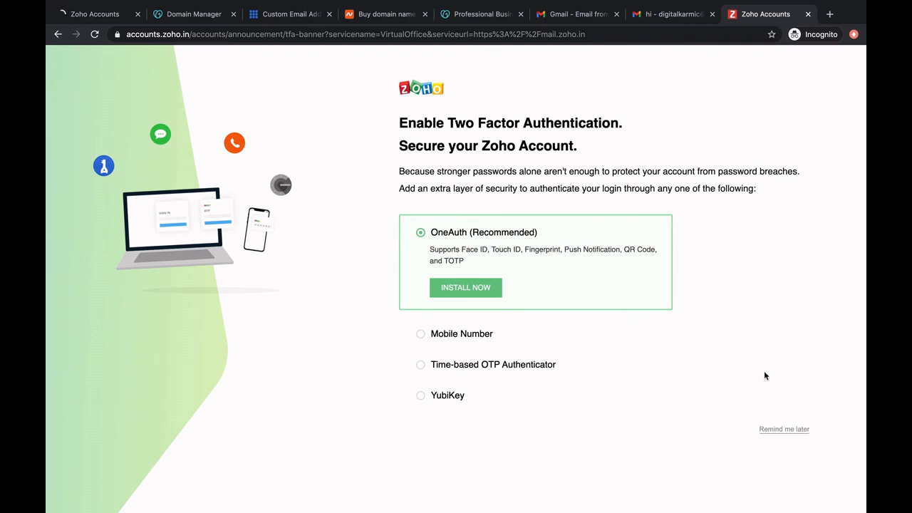
click(791, 433)
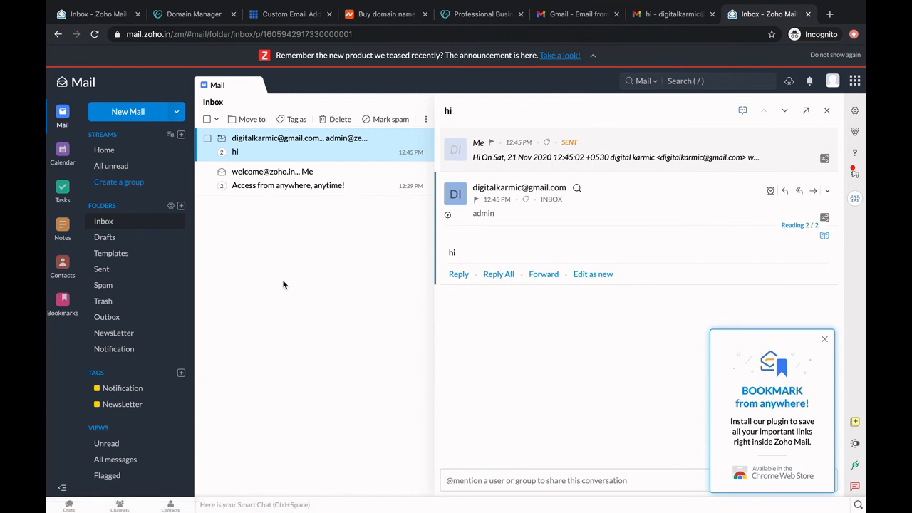
Close the Bookmark plugin promo card so the 'hi' conversation with the Gmail test and reply is unobstructed.
click(825, 339)
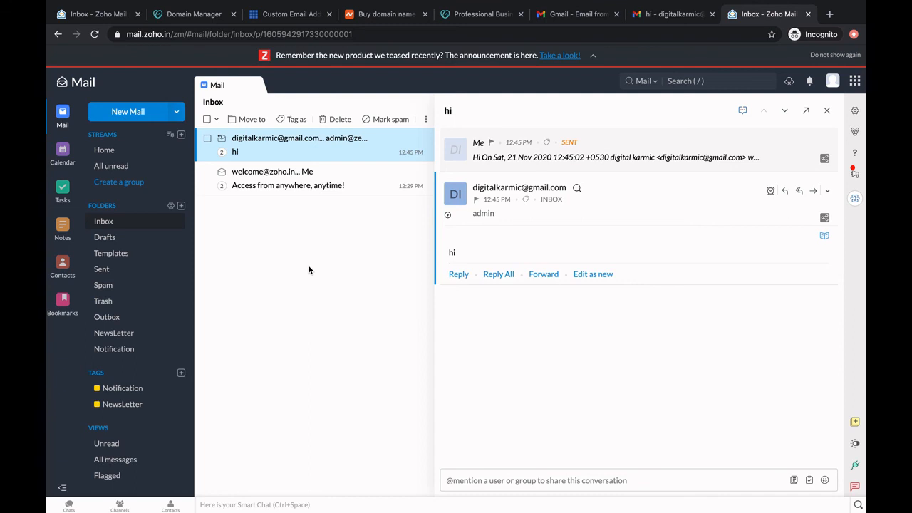
key(super+shift+5)
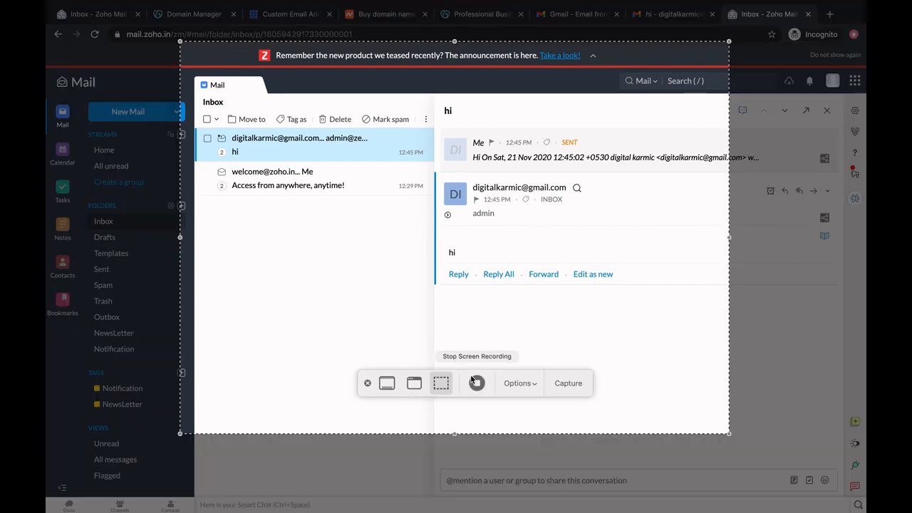